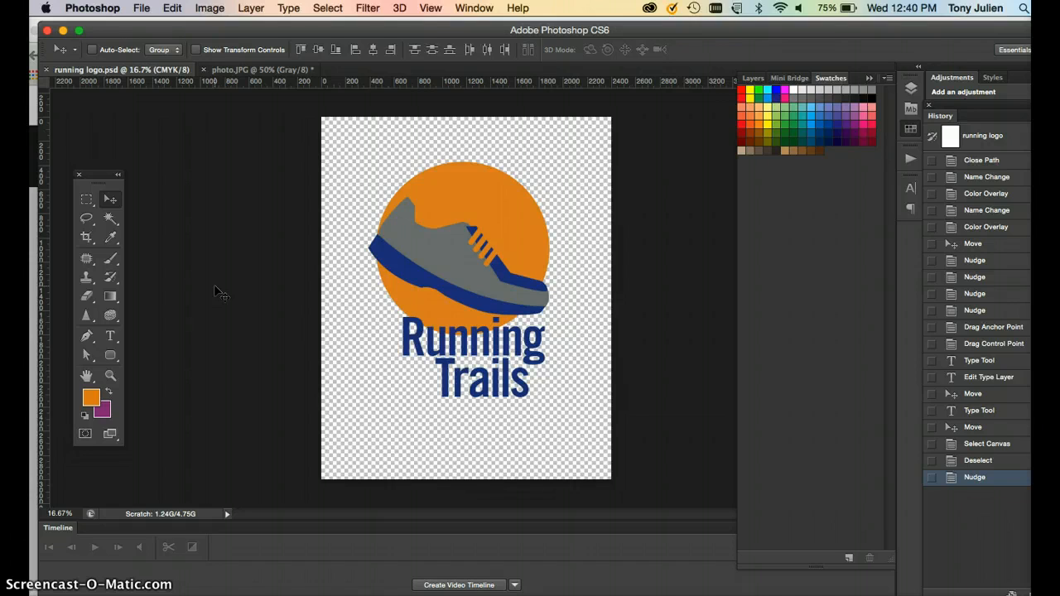
Browse the Pinterest search results for flyers and design, looking for flyer layout inspiration.
click(386, 257)
click(163, 595)
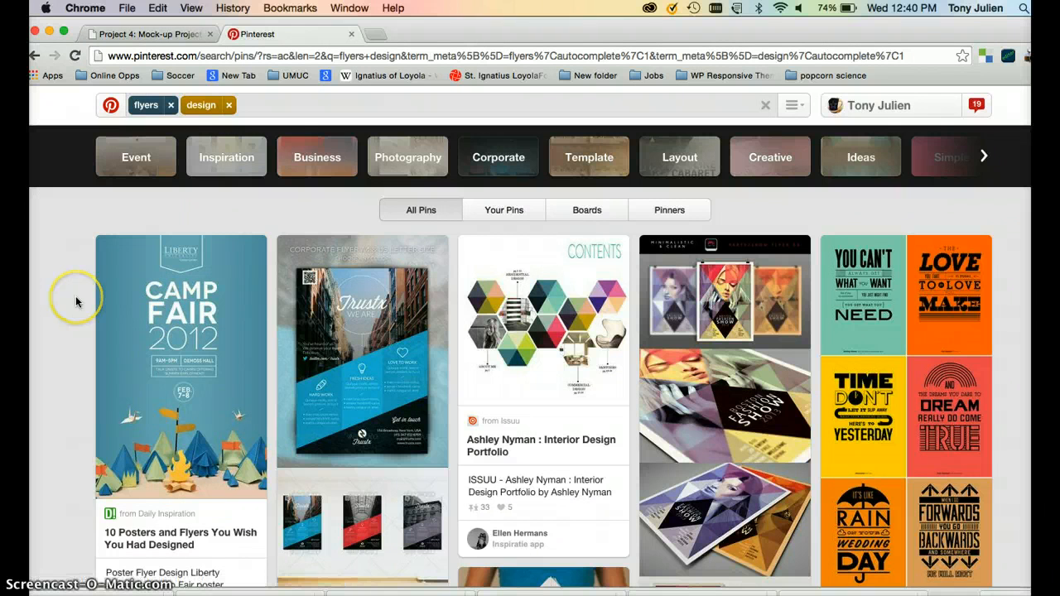
scroll(75, 301, down, 3)
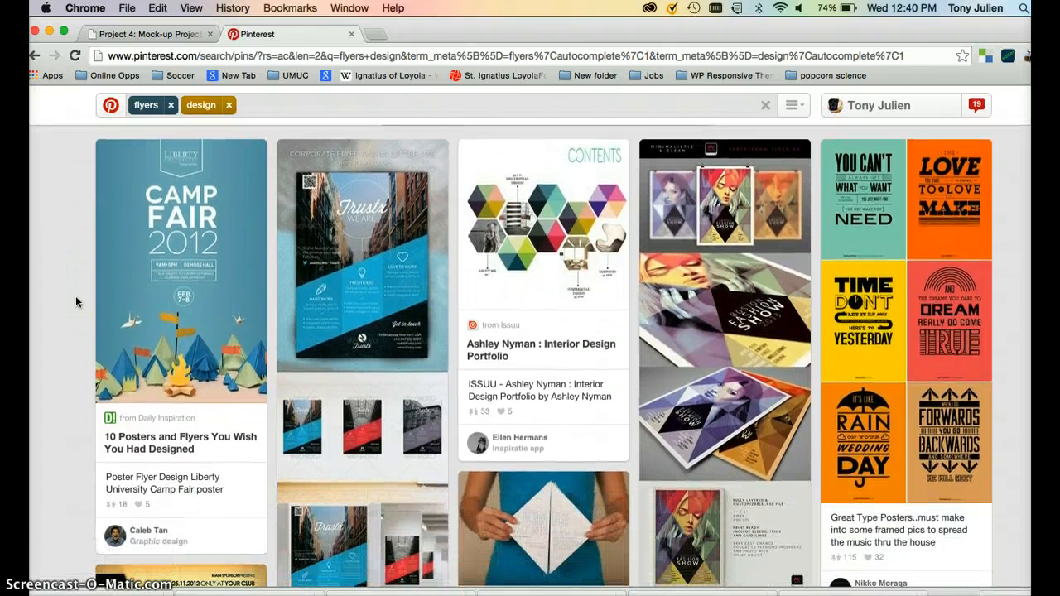
scroll(76, 301, down, 10)
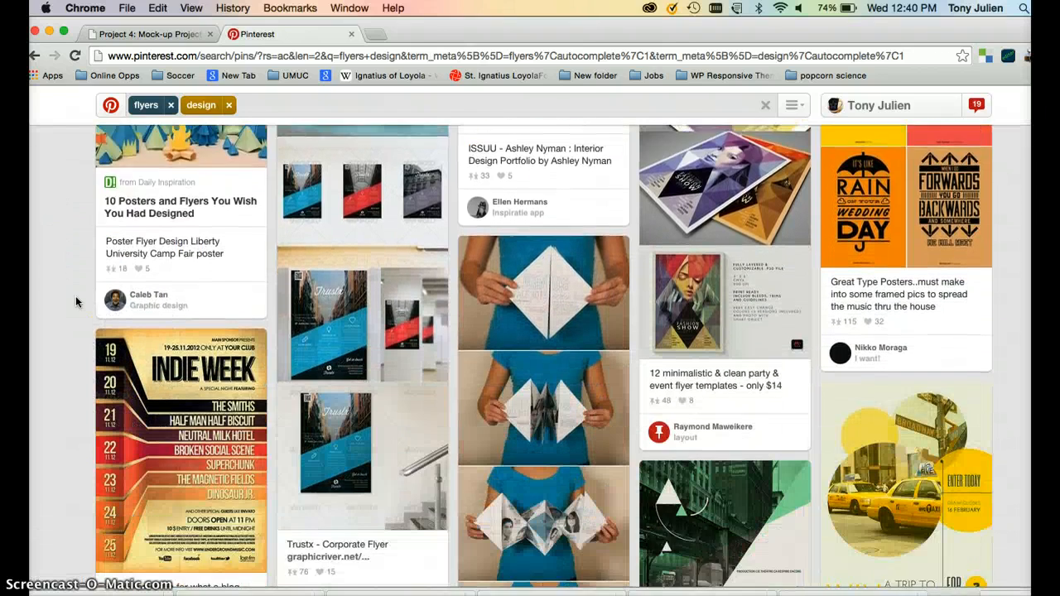
scroll(75, 301, down, 8)
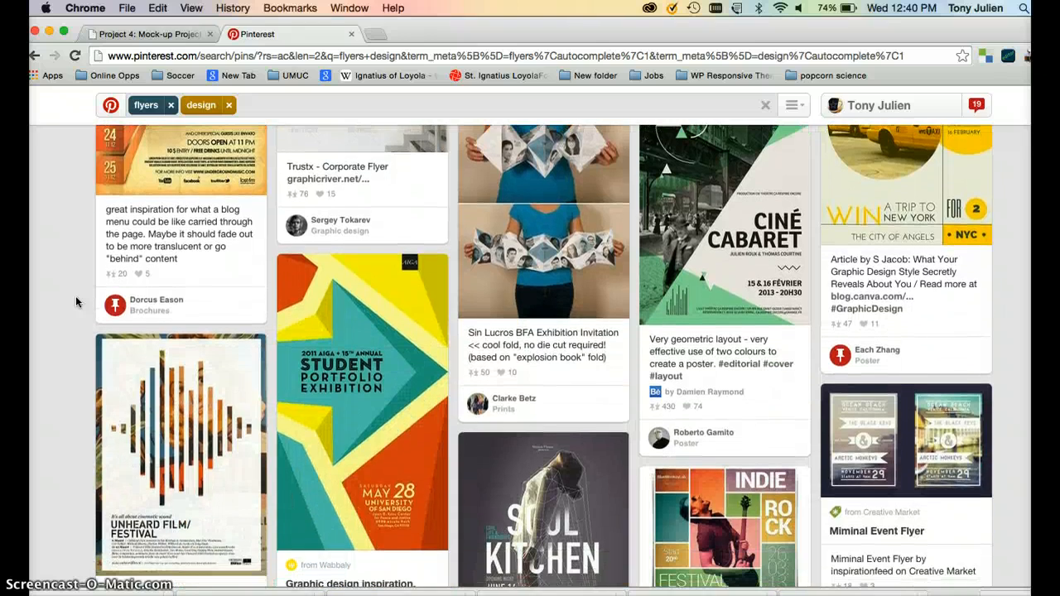
scroll(75, 302, down, 8)
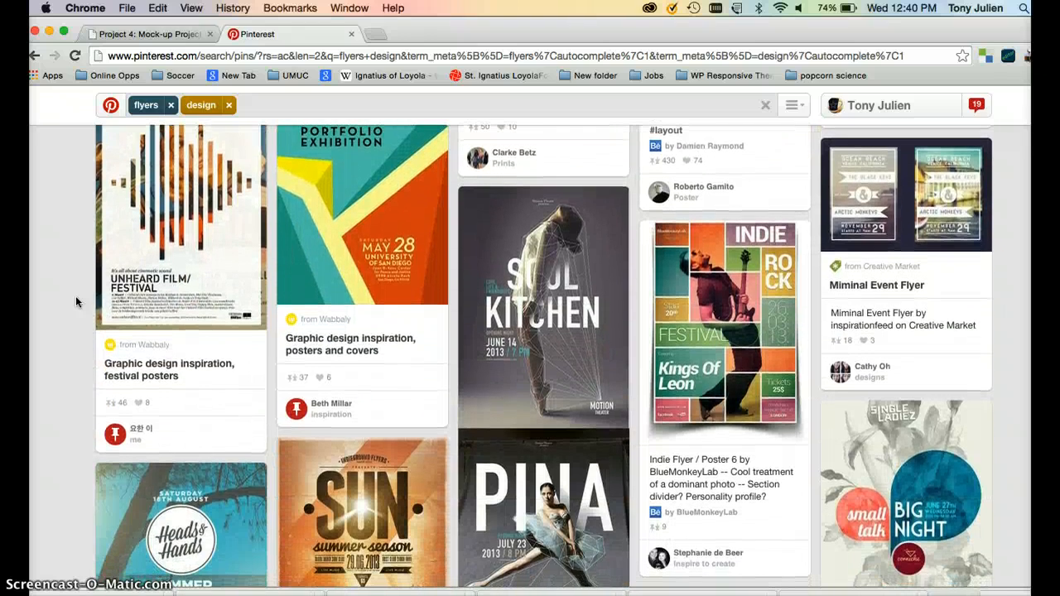
click(377, 294)
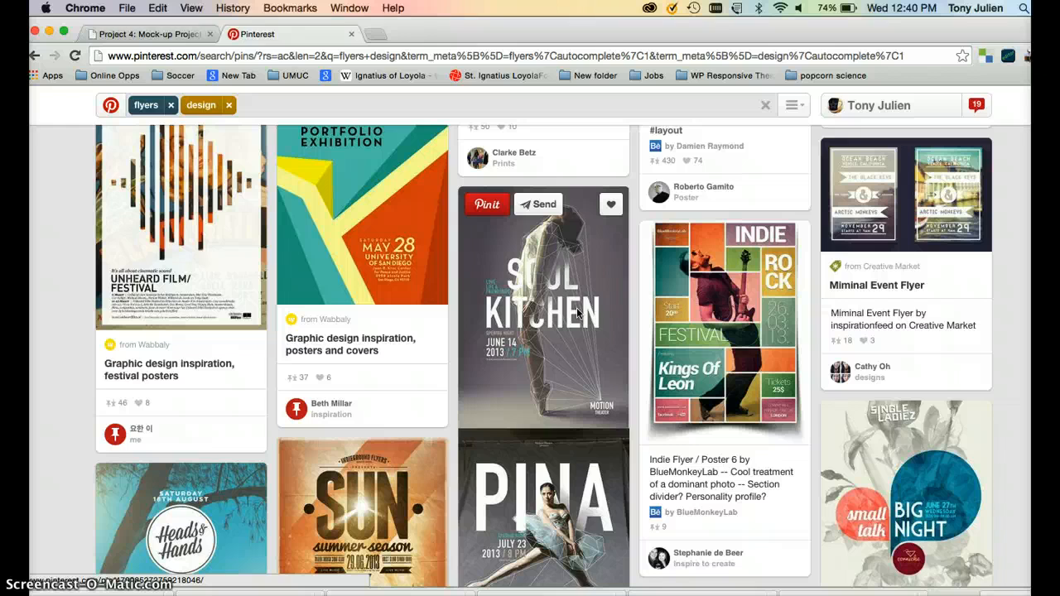
scroll(576, 314, down, 3)
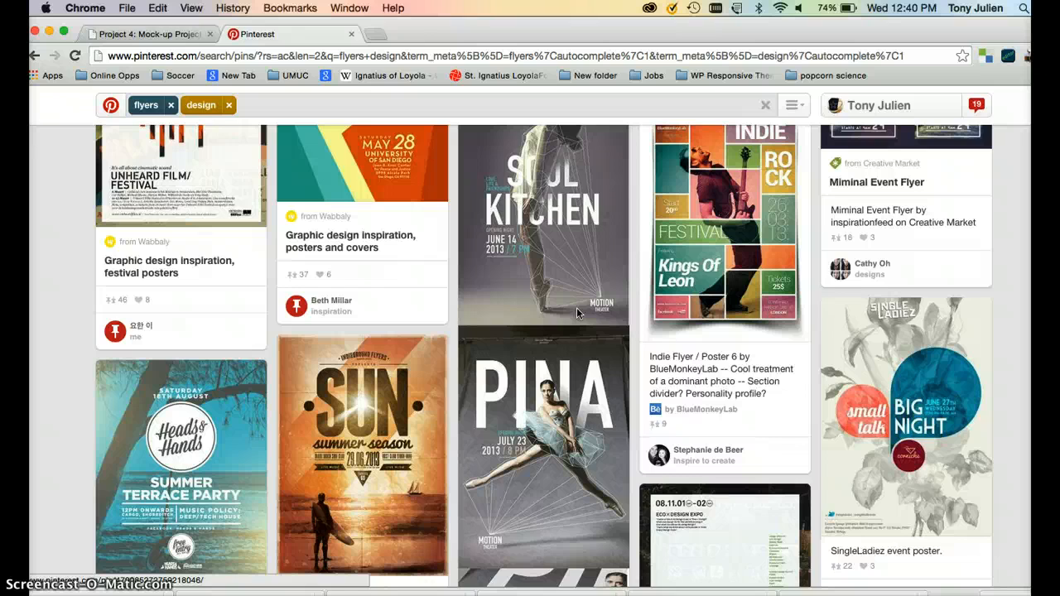
scroll(577, 311, down, 8)
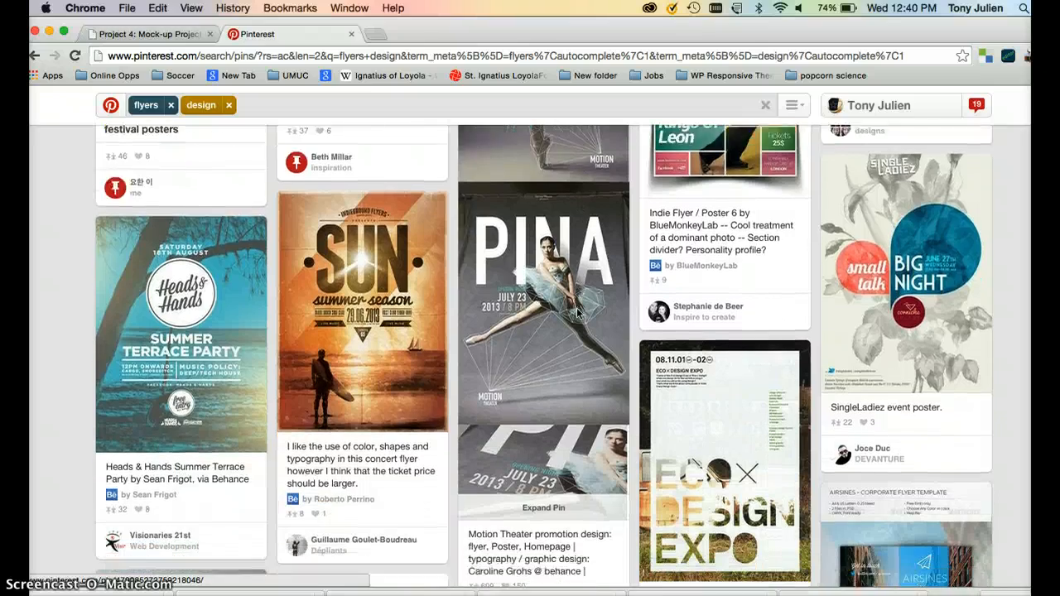
scroll(577, 311, down, 10)
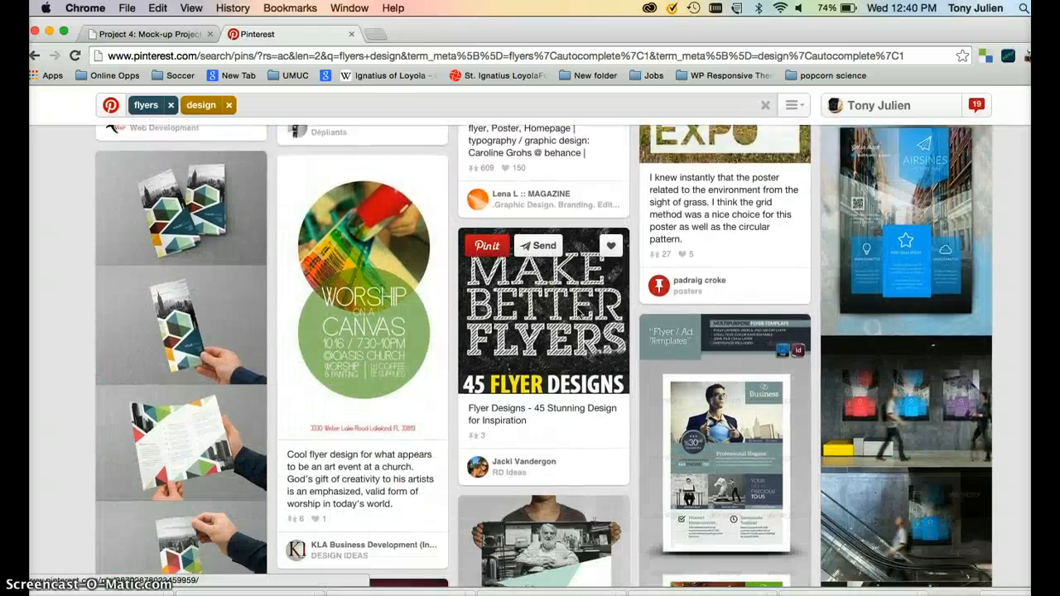
scroll(577, 311, down, 18)
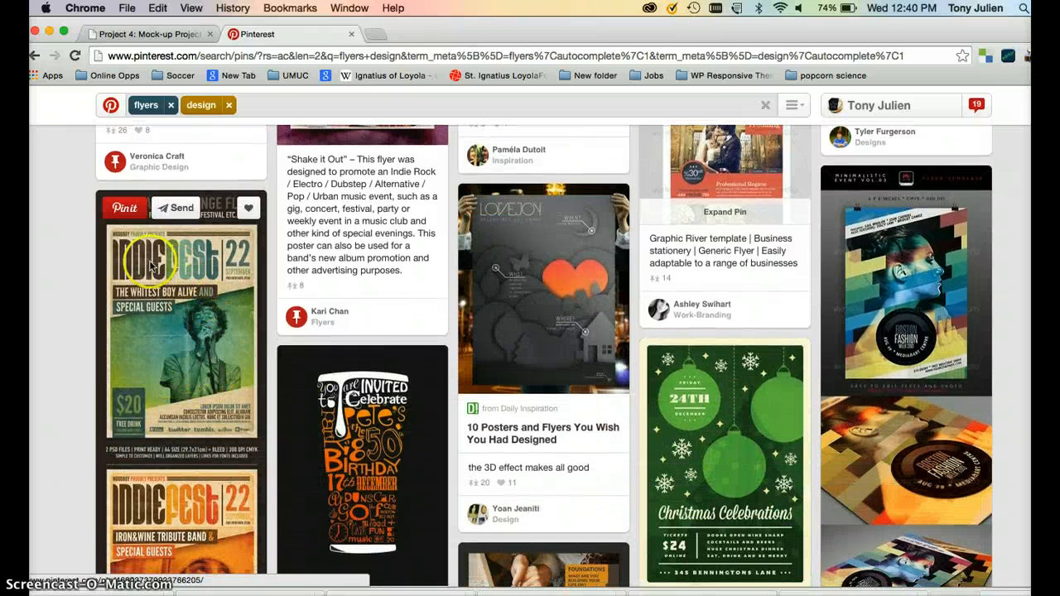
scroll(189, 469, down, 4)
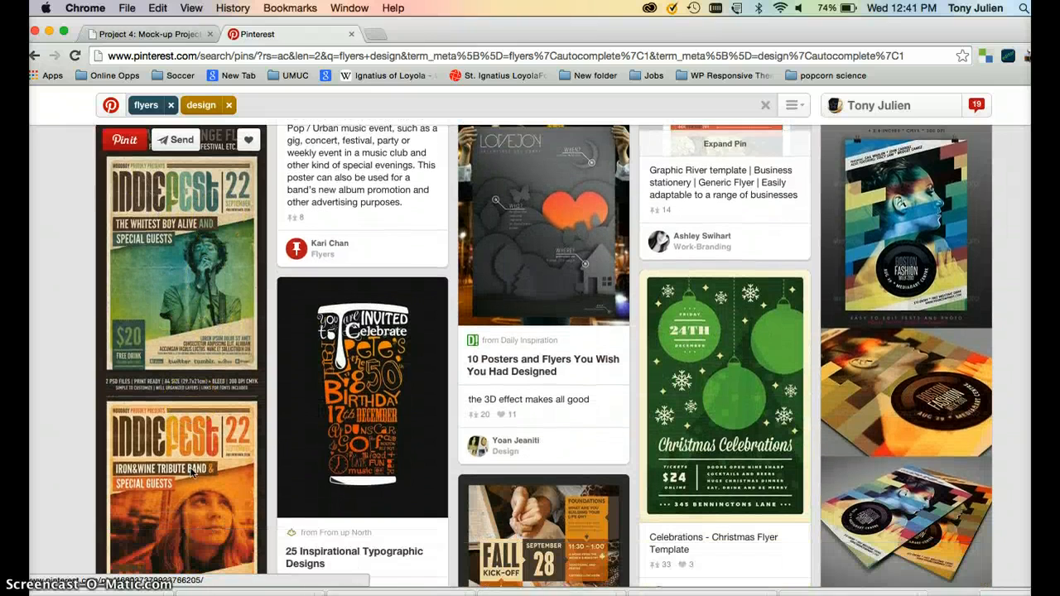
click(192, 473)
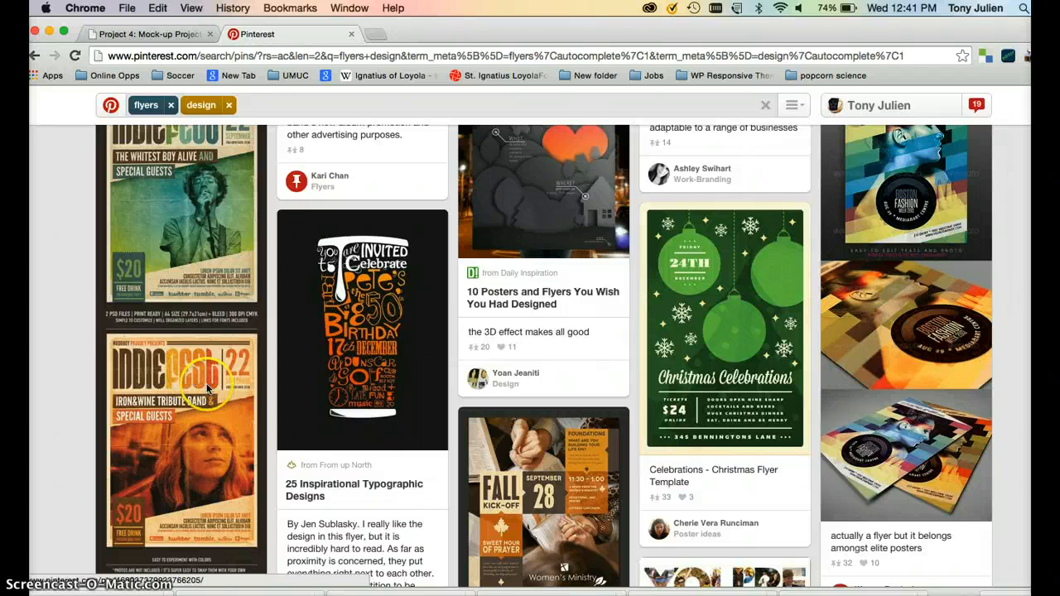
scroll(216, 526, down, 10)
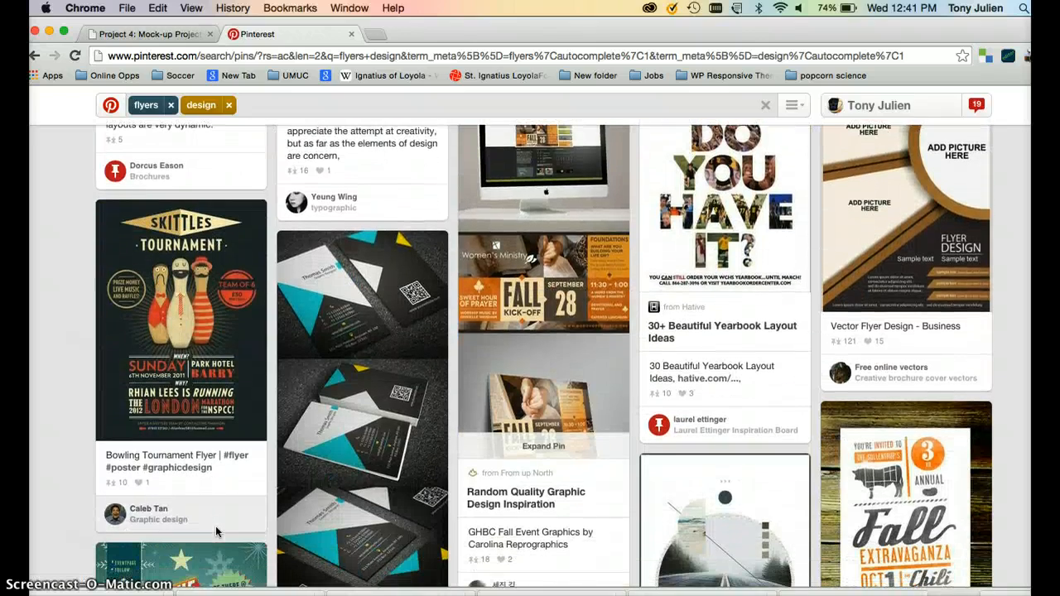
scroll(215, 532, down, 3)
scroll(216, 532, down, 6)
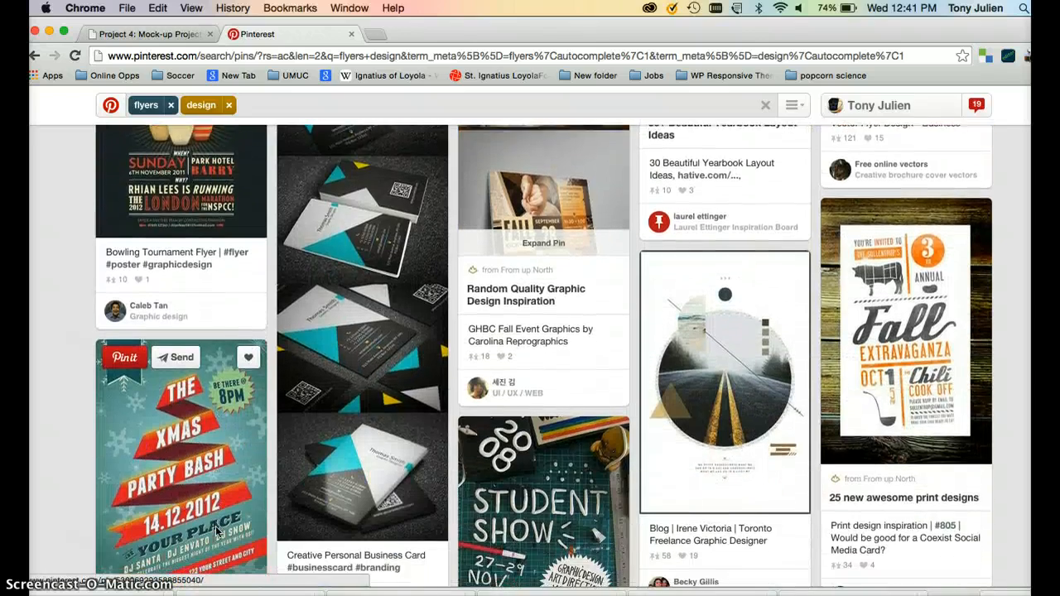
scroll(215, 531, down, 10)
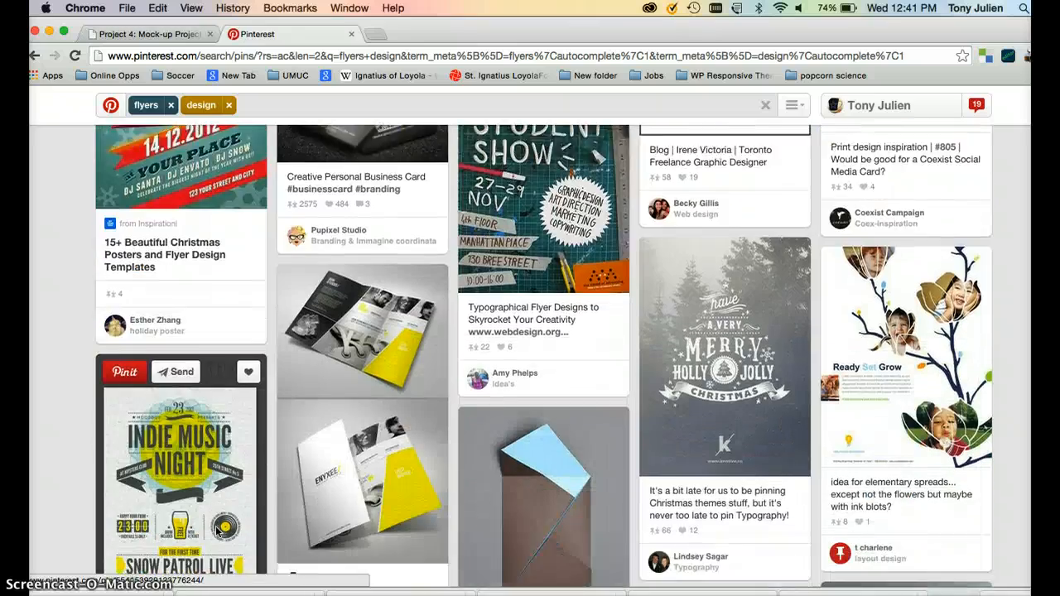
scroll(216, 532, down, 8)
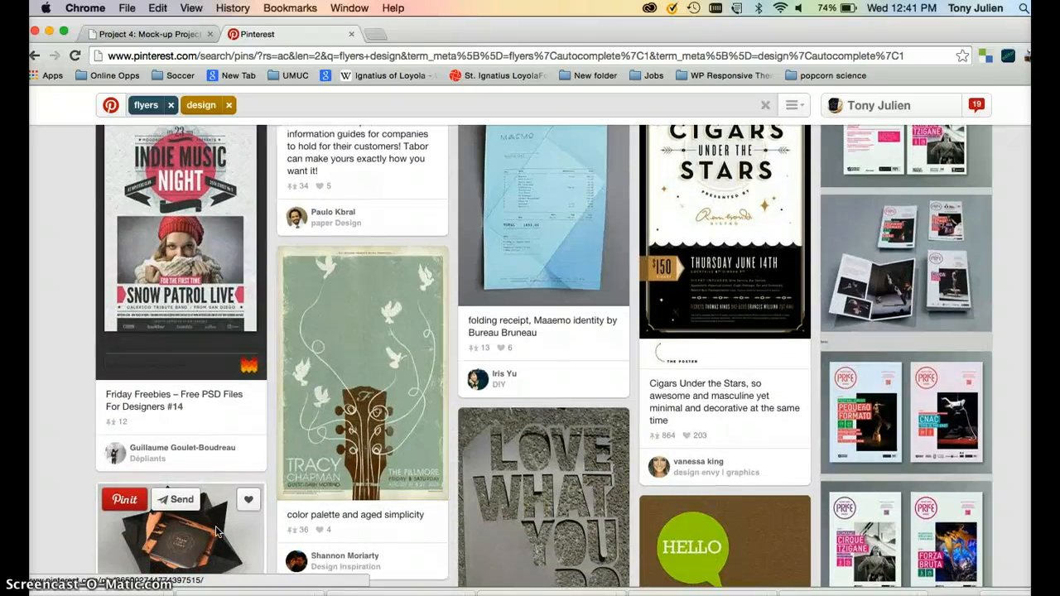
Examine the hand-drawn flyer sketch in the photo.JPG document at different zoom levels.
click(273, 591)
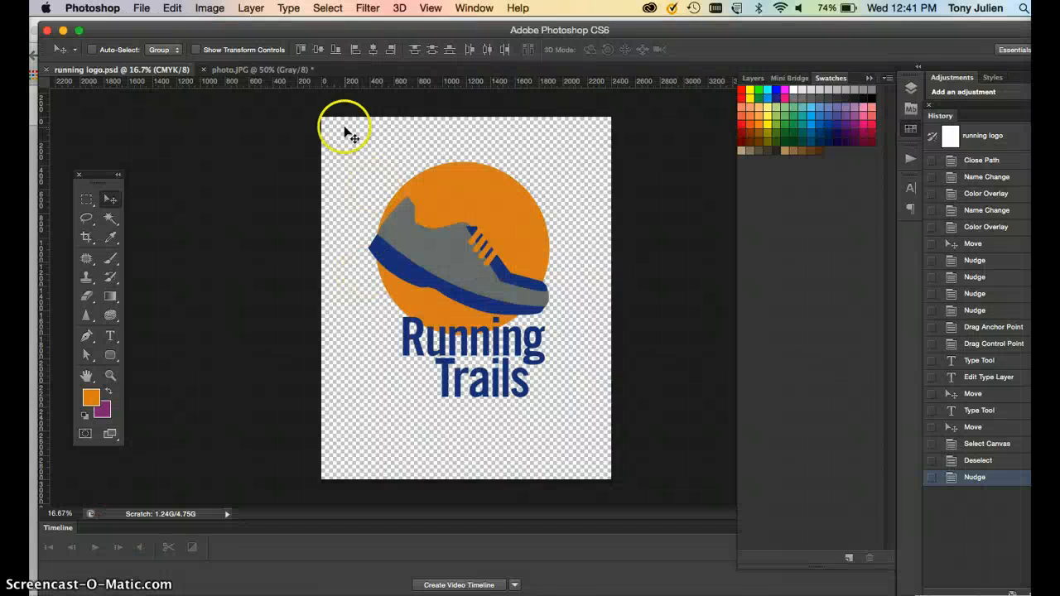
click(271, 72)
click(258, 173)
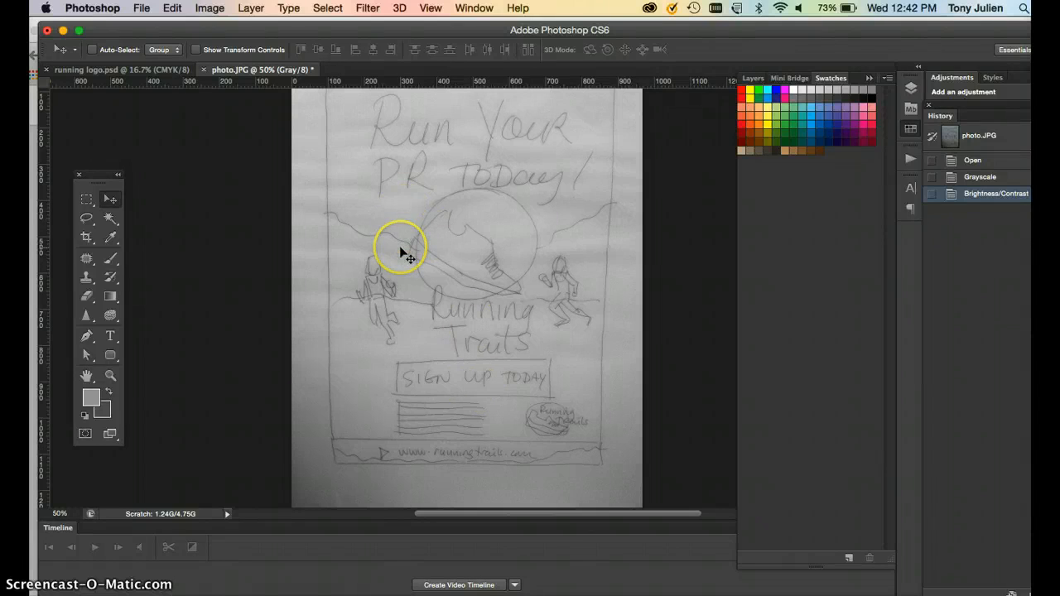
key(super+minus)
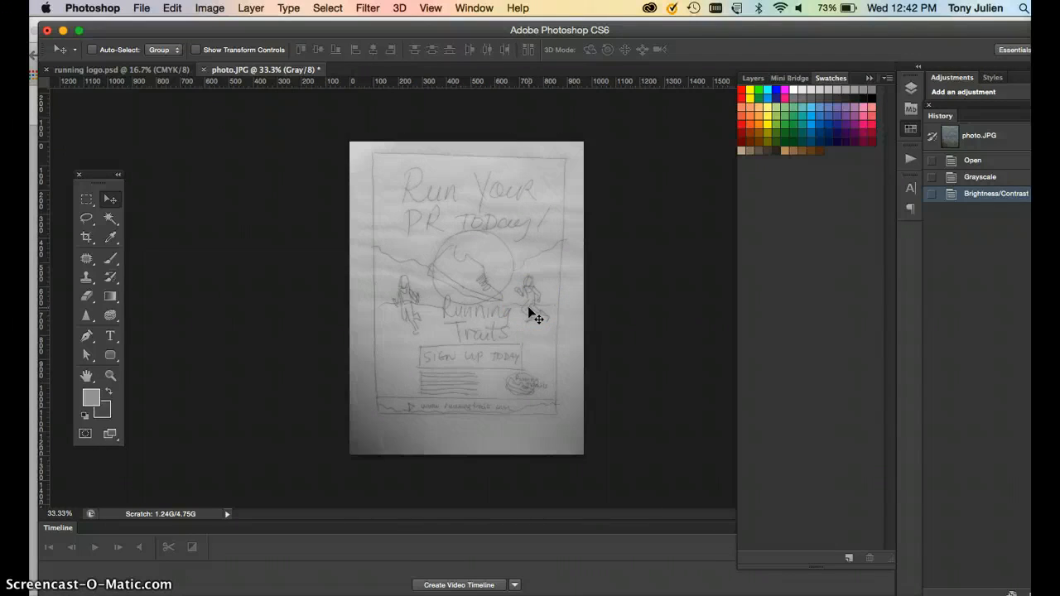
key(super+equal)
key(super+equal)
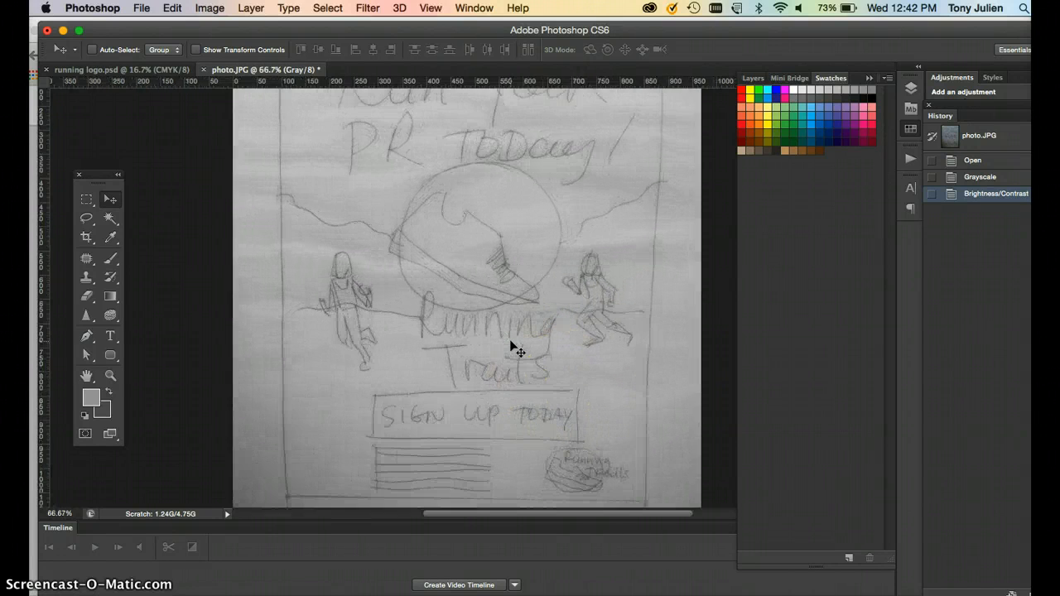
scroll(512, 348, down, 5)
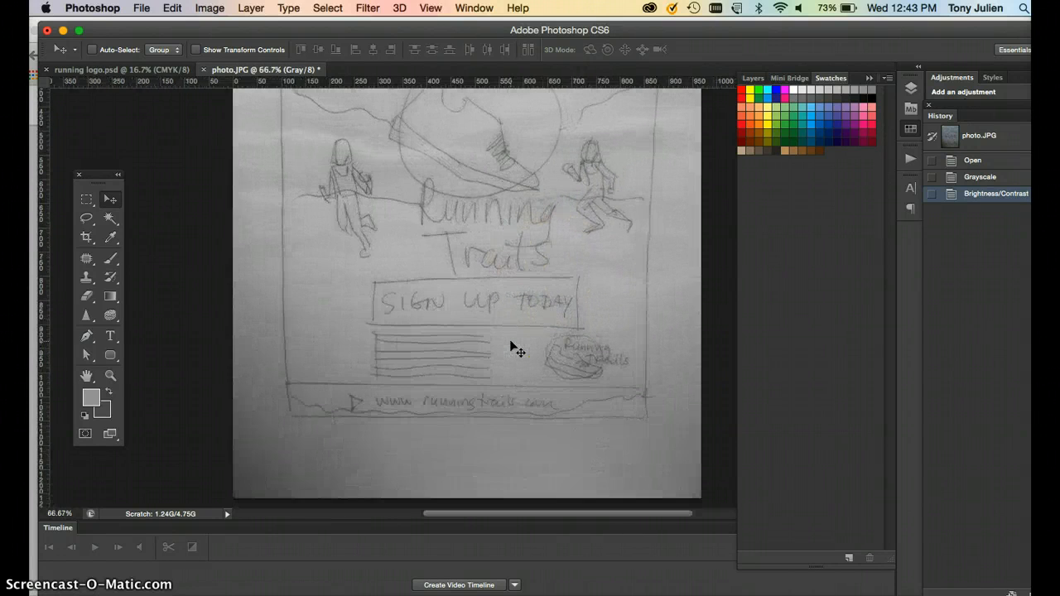
click(572, 357)
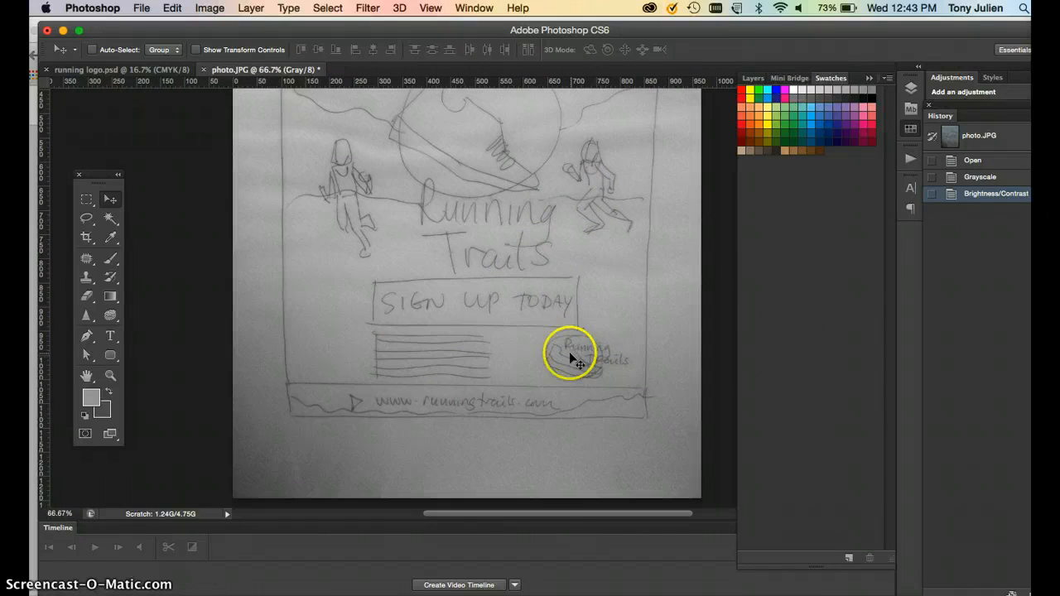
click(466, 399)
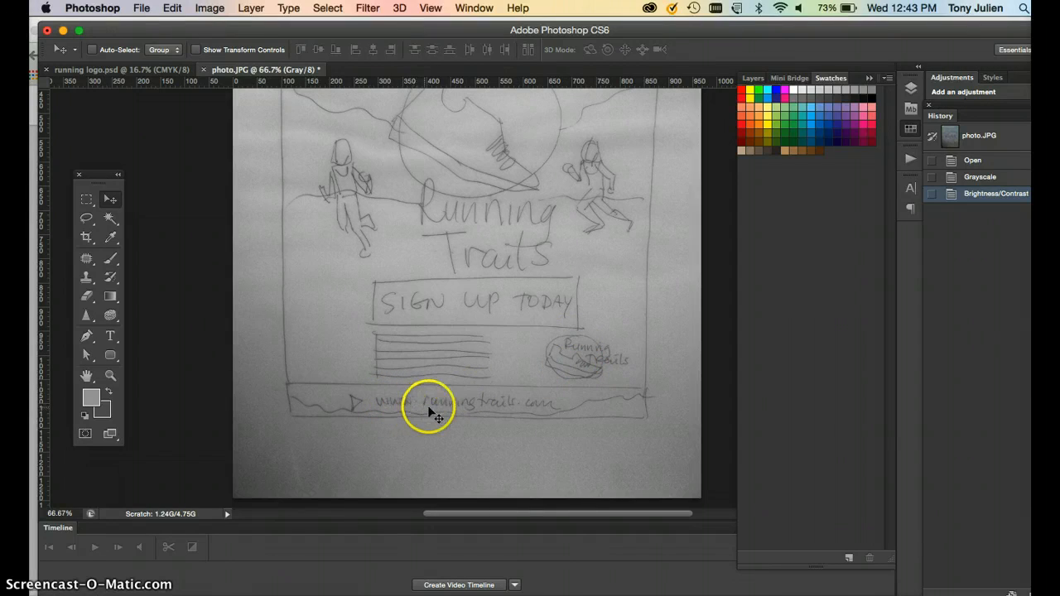
Save the running logo document as running logo2.psd with Maximize Compatibility on.
click(153, 69)
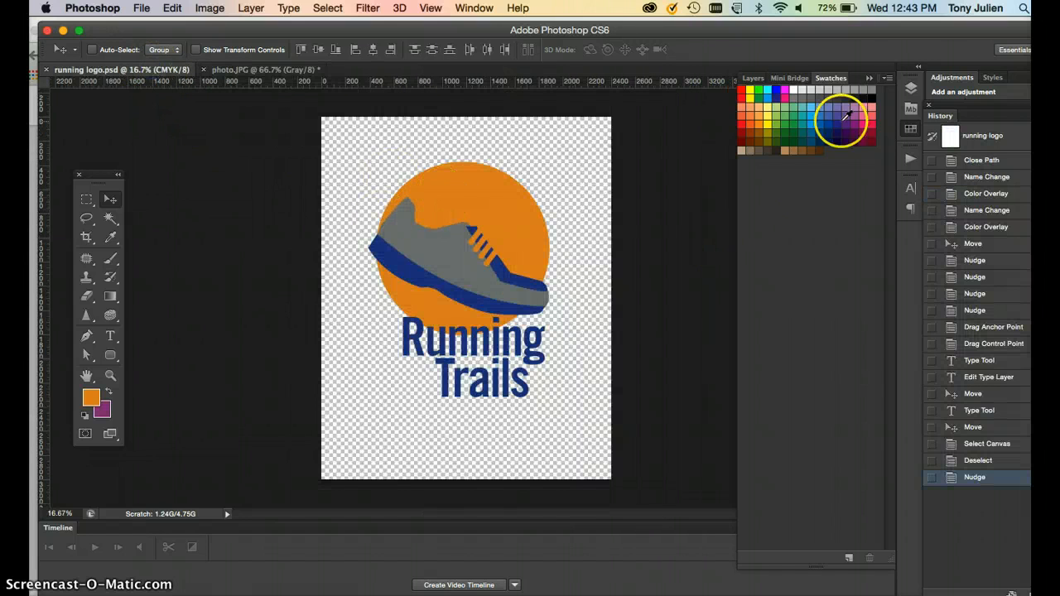
click(753, 79)
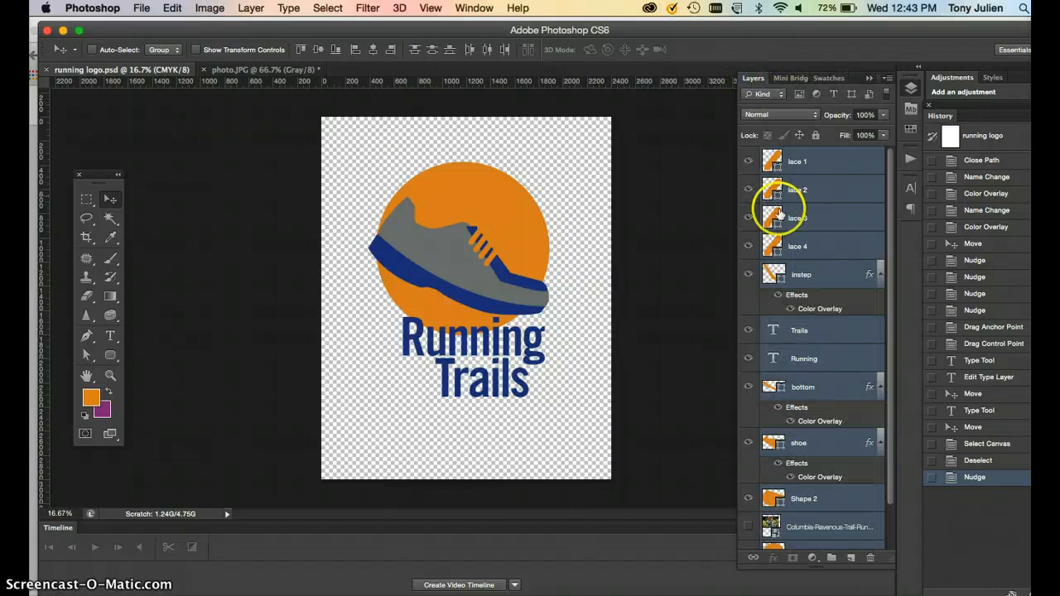
scroll(803, 416, down, 3)
scroll(804, 417, up, 3)
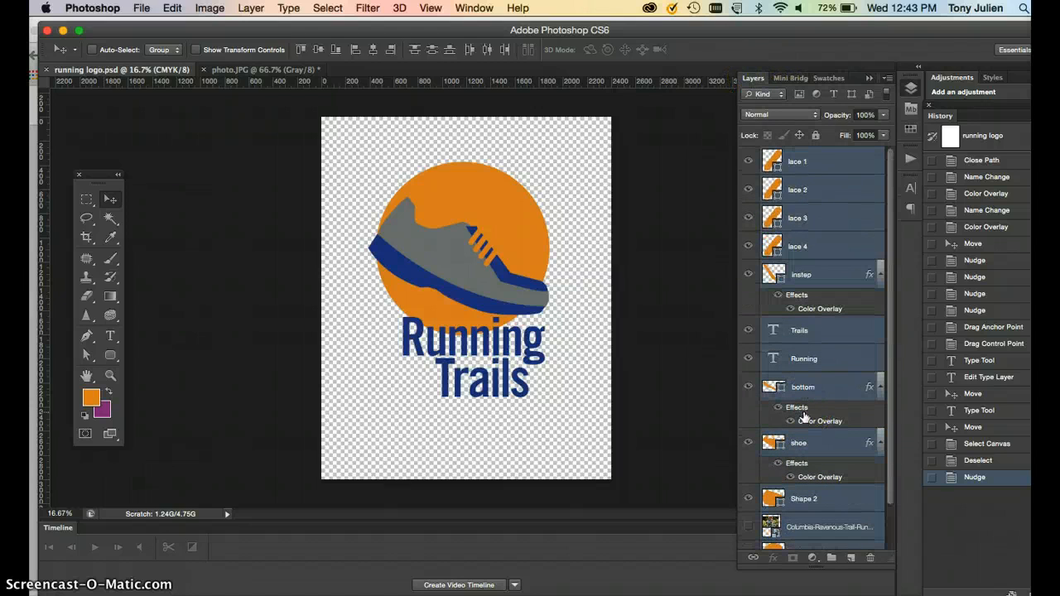
click(141, 6)
click(159, 173)
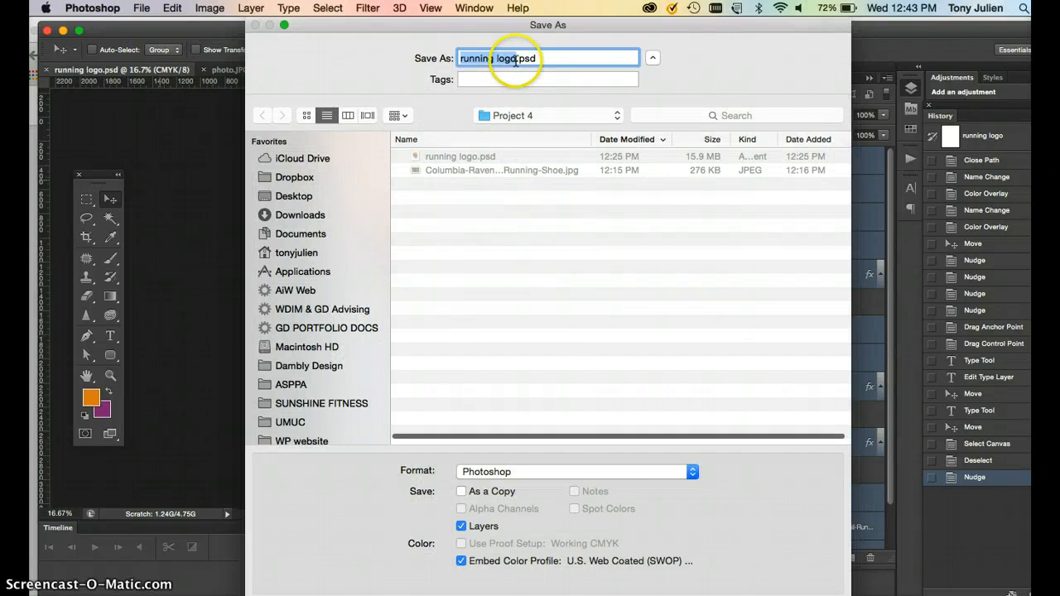
click(516, 59)
text(2)
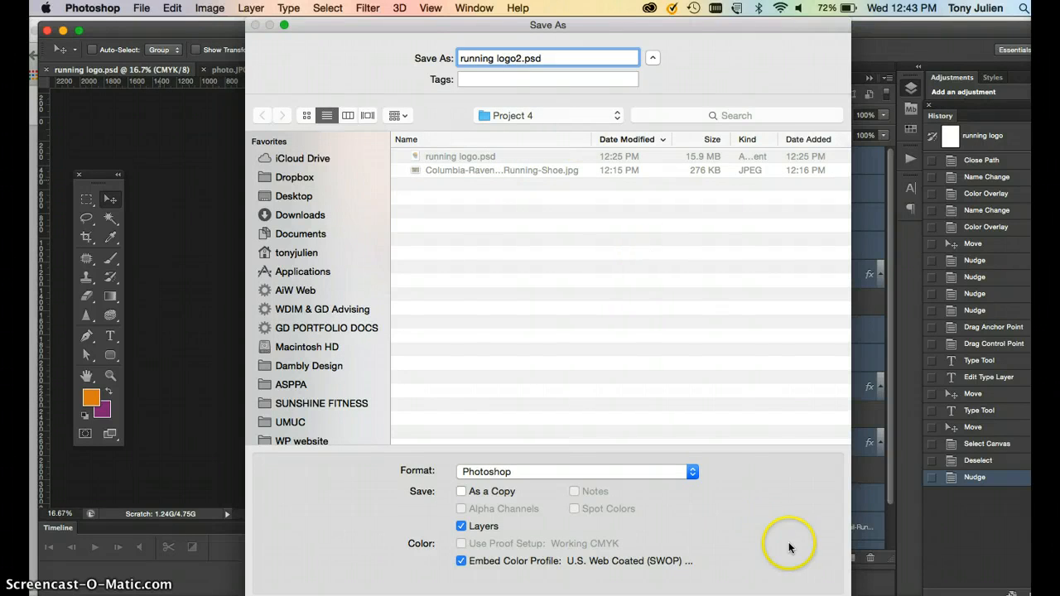
key(Return)
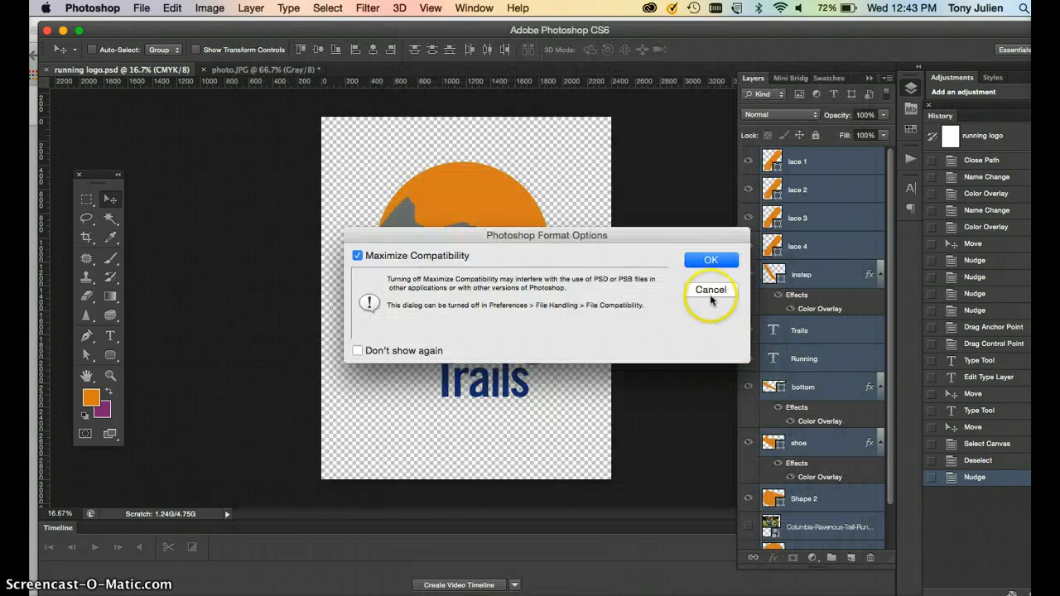
click(709, 262)
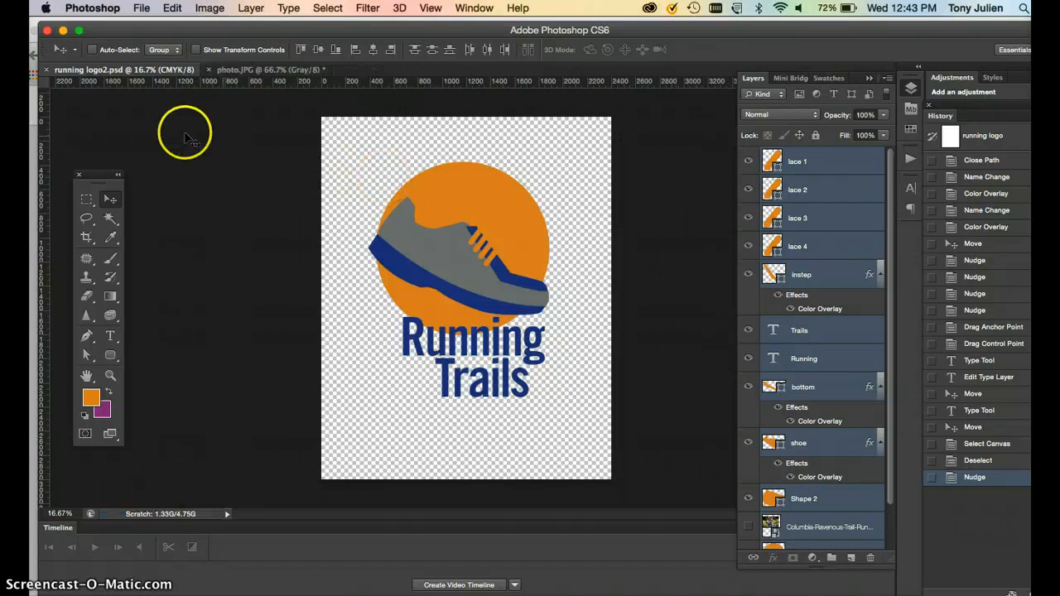
Merge the selected logo layers into a single layer.
click(887, 79)
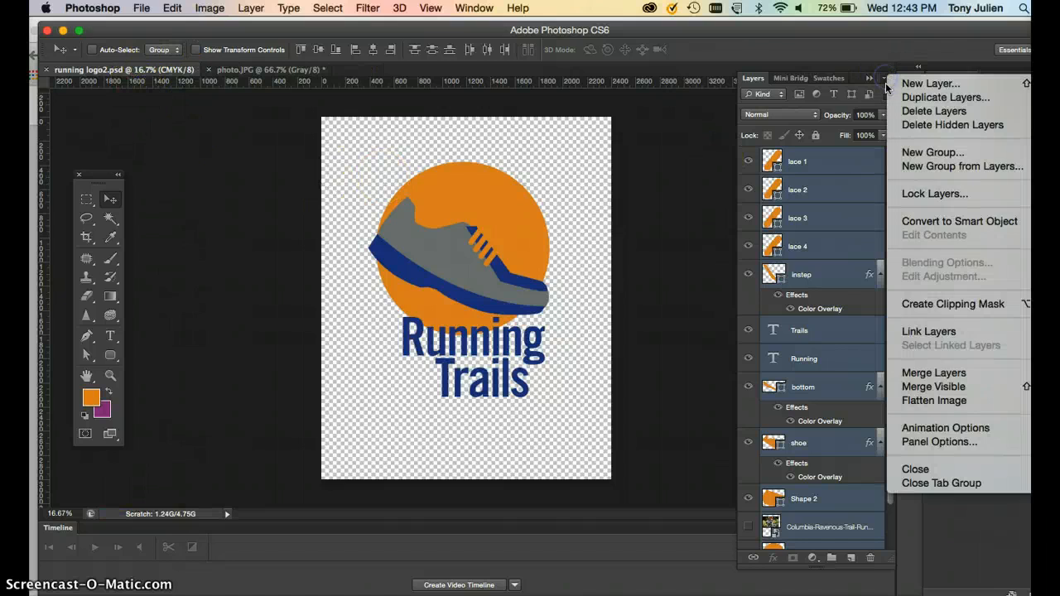
click(928, 373)
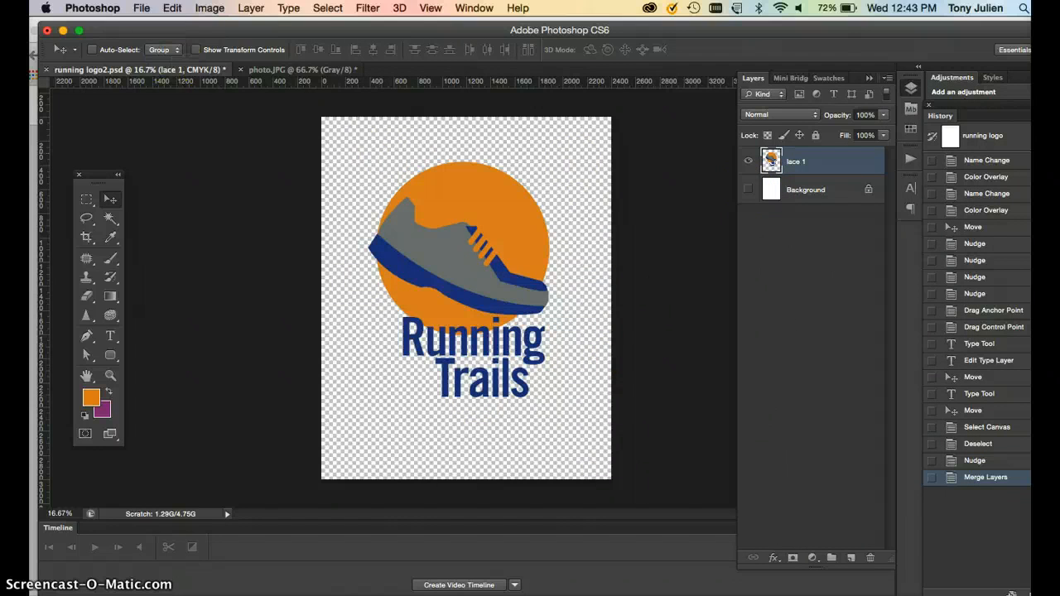
Save the logo document as running logo2.tif in TIFF format with LZW compression, keeping layers.
click(143, 9)
click(169, 176)
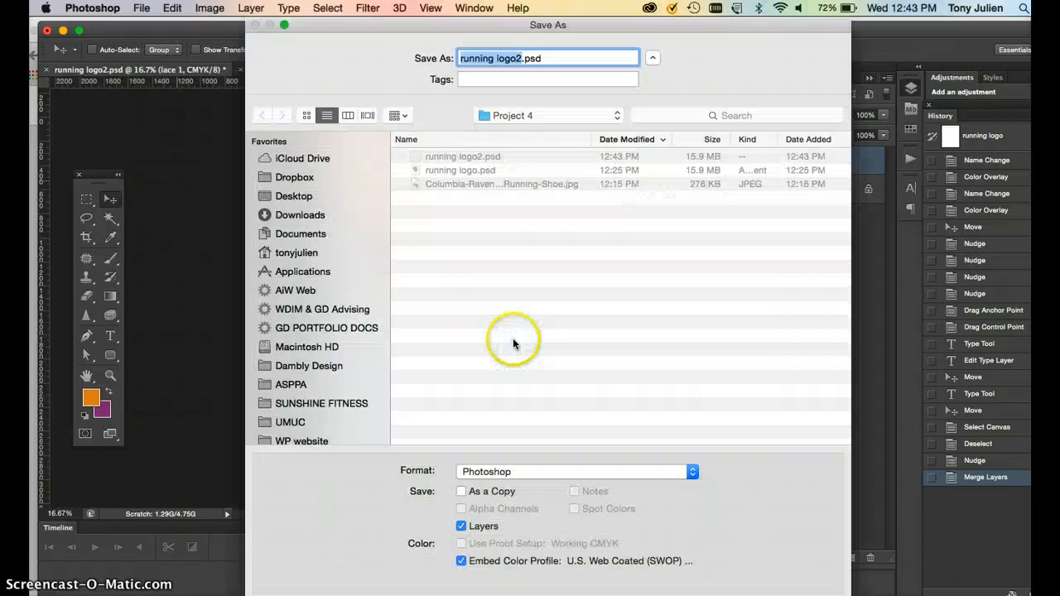
click(528, 473)
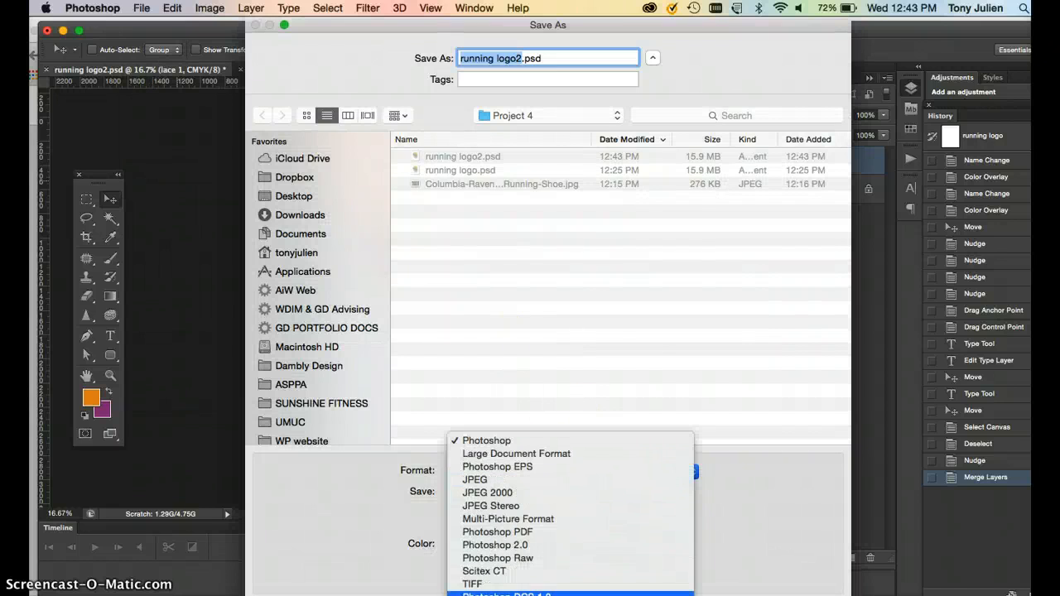
click(489, 586)
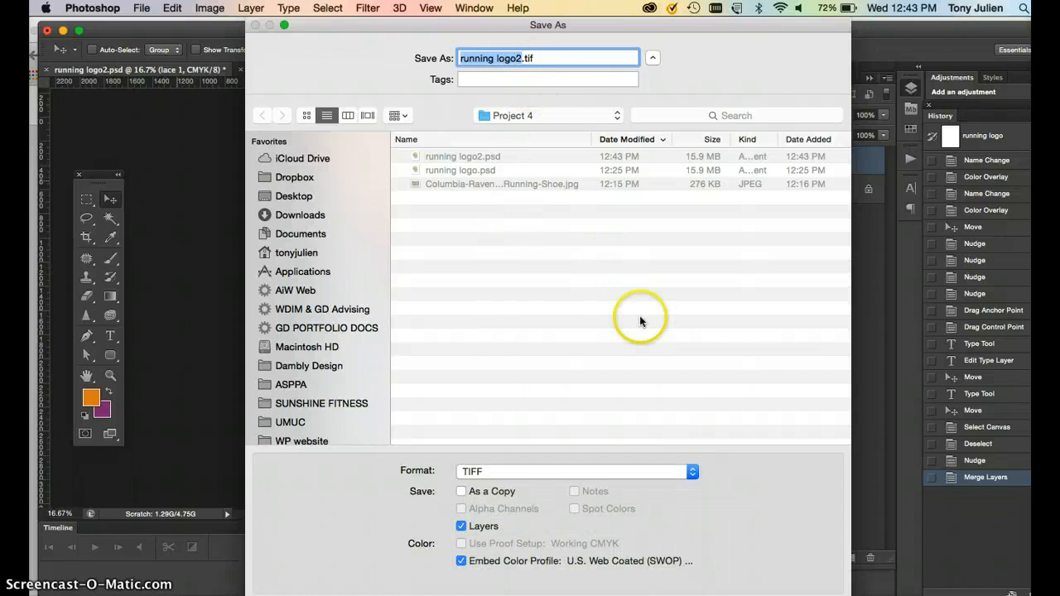
key(Return)
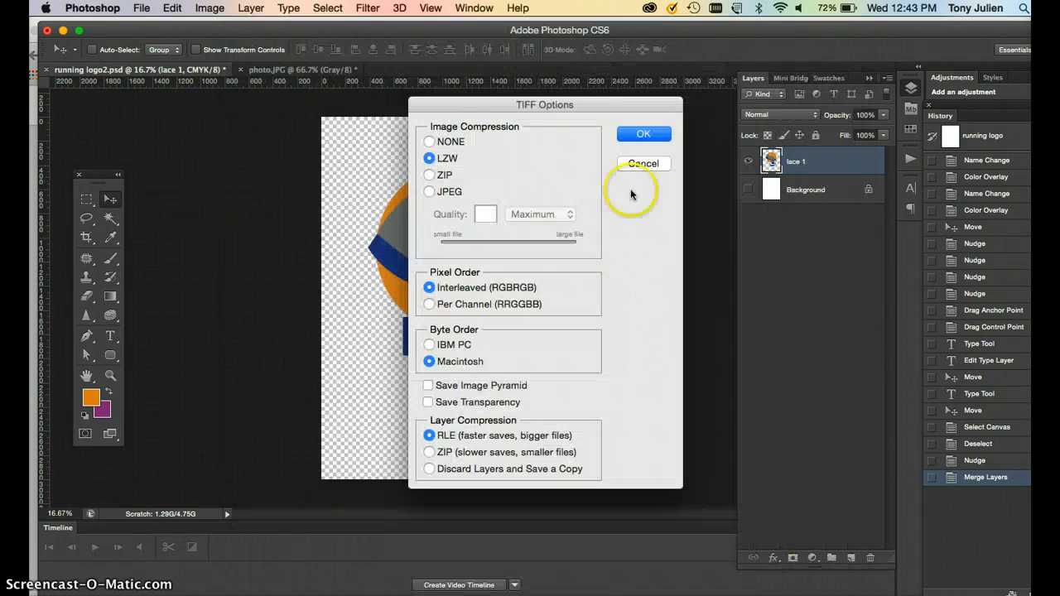
click(642, 133)
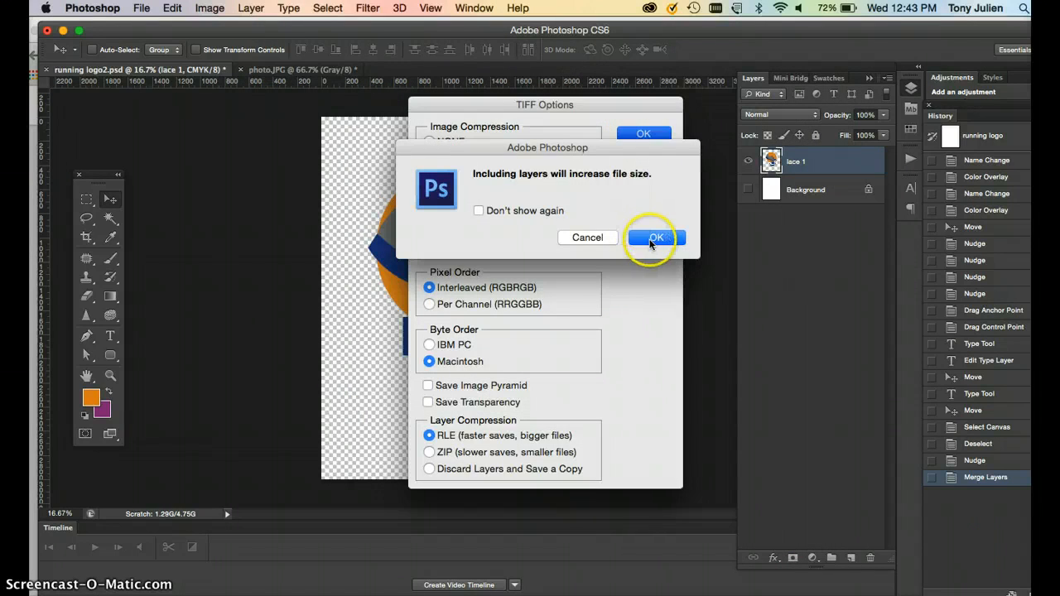
click(649, 238)
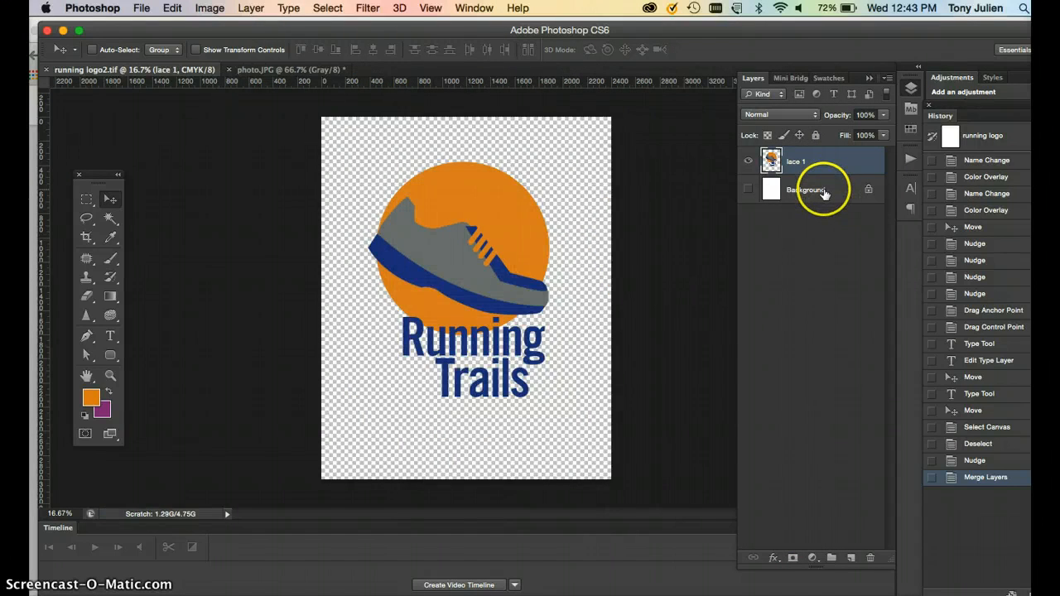
Delete the Background layer from the logo and save the TIFF file.
click(824, 190)
click(869, 558)
click(646, 240)
key(super+s)
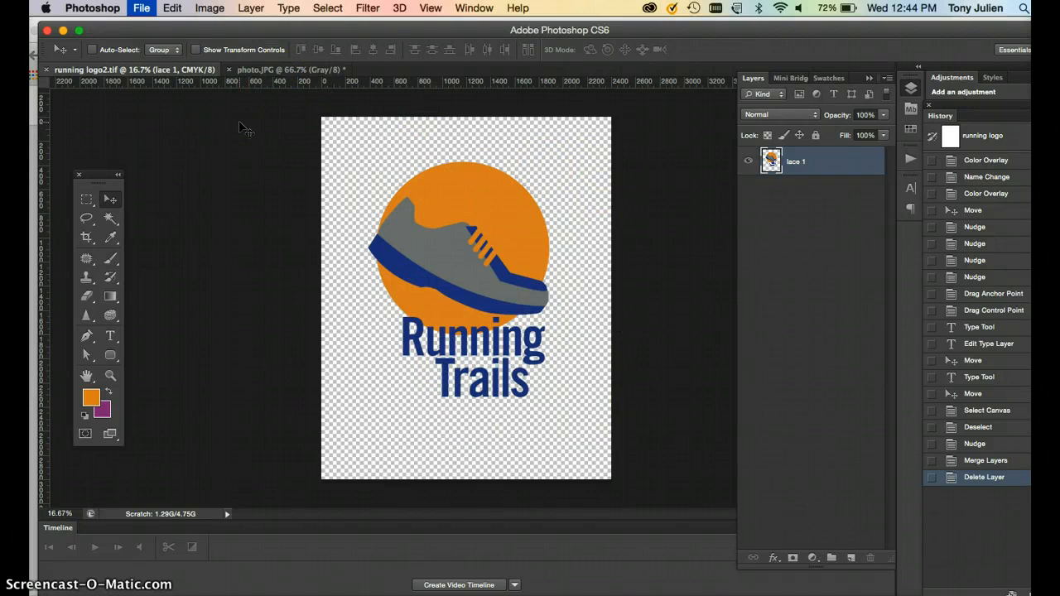
Create a new document named flyer at 8.5 x 11 inches, 300 pixels/inch, CMYK Color.
key(super+n)
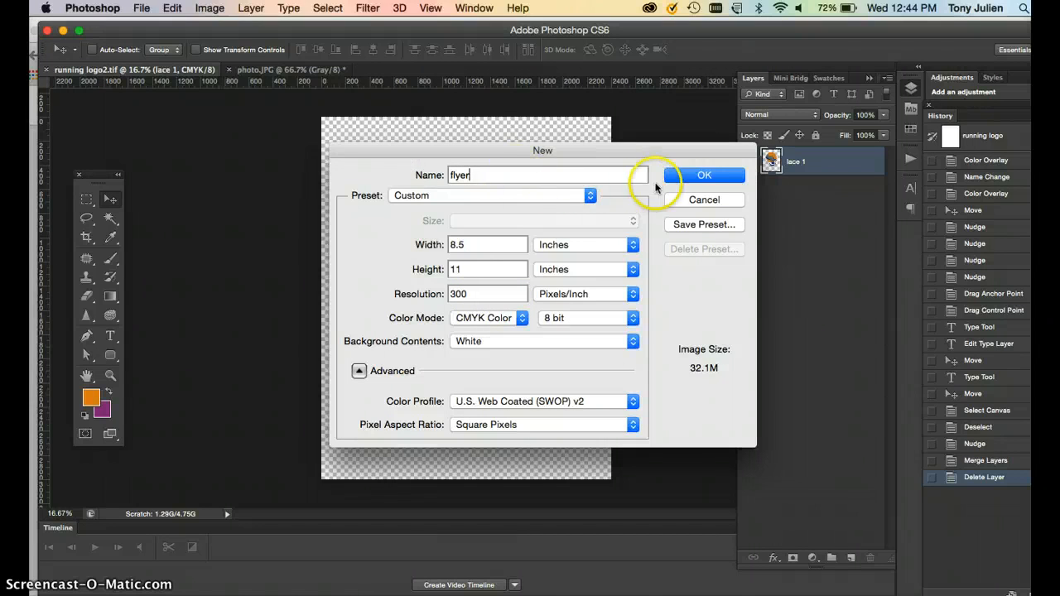
click(491, 318)
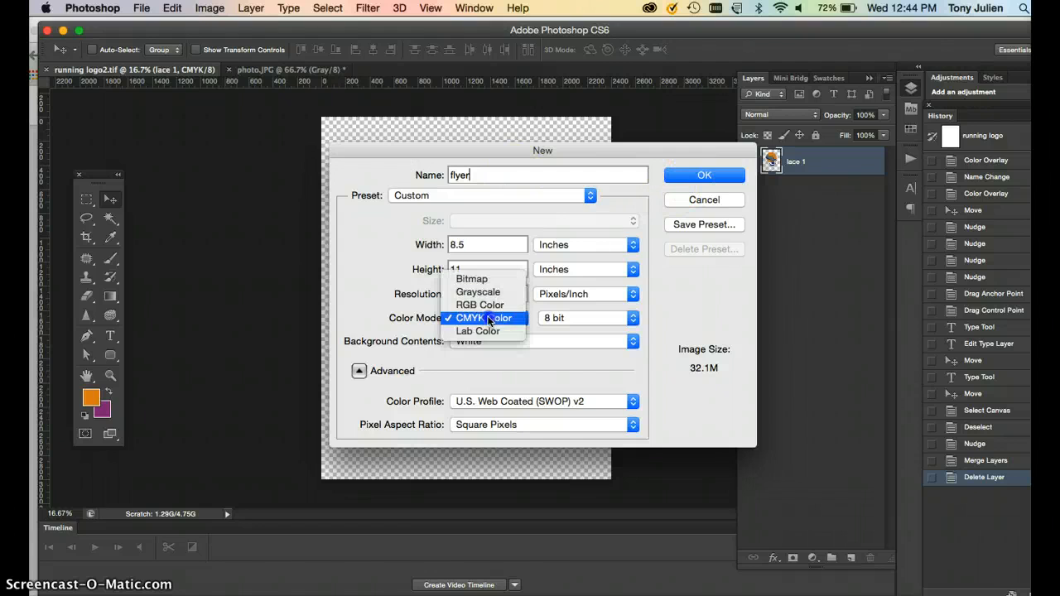
click(390, 310)
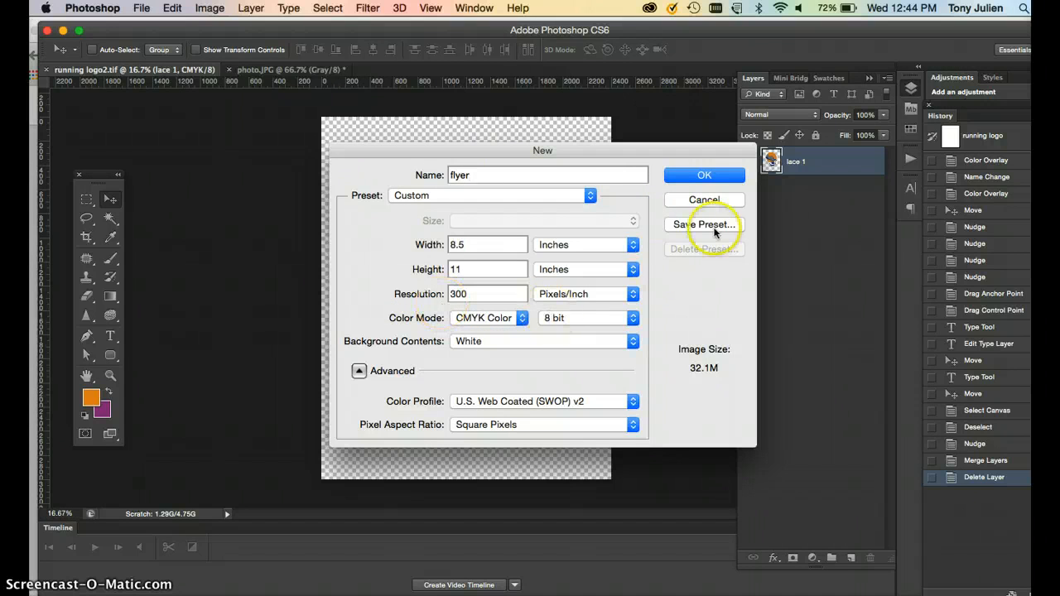
click(710, 175)
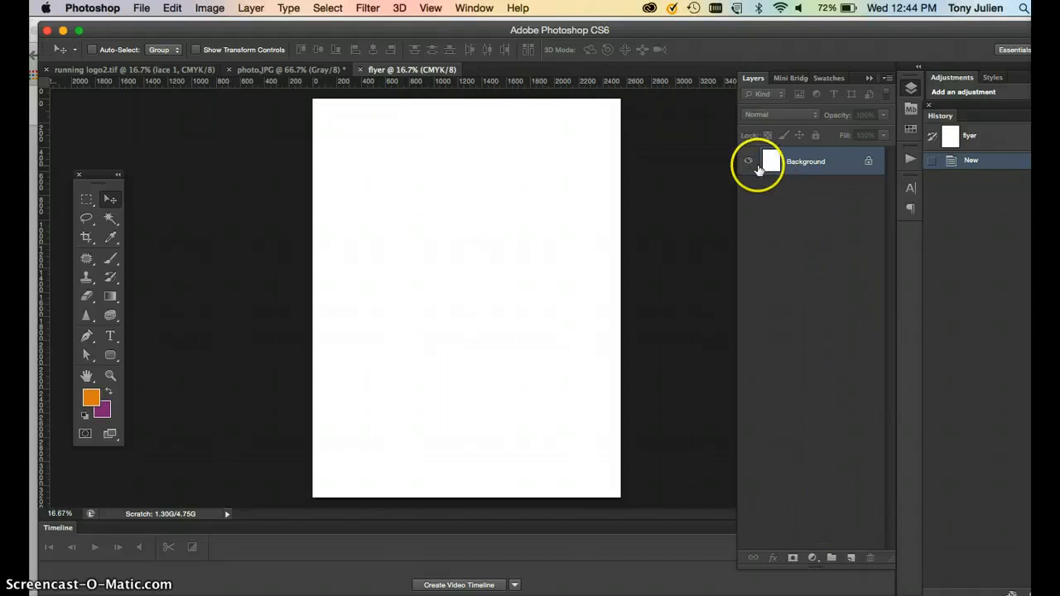
Convert the flyer's background into Layer 0 and clear its white fill to transparency.
double_click(864, 162)
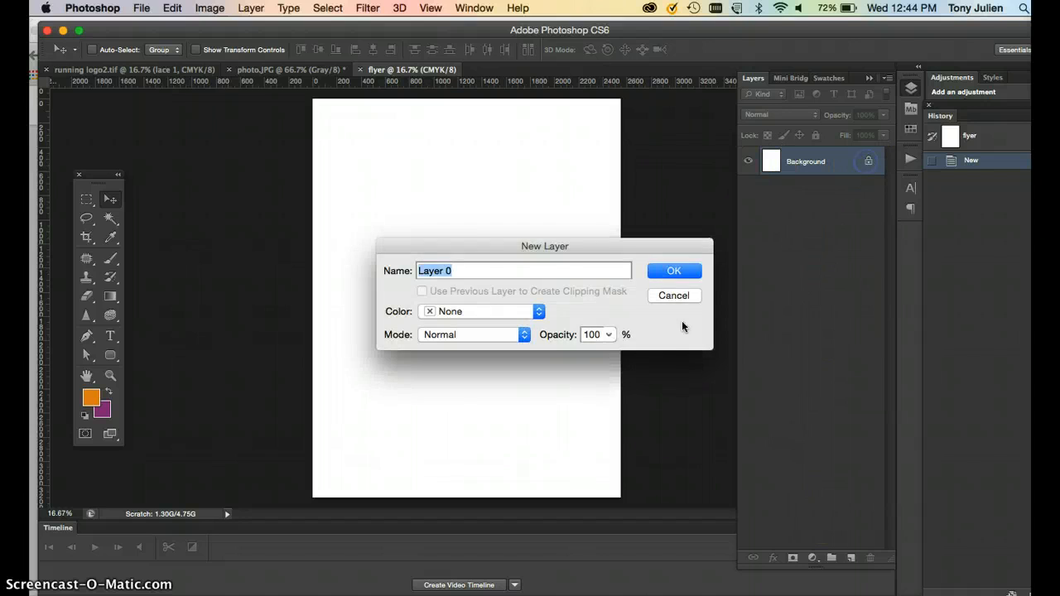
click(669, 279)
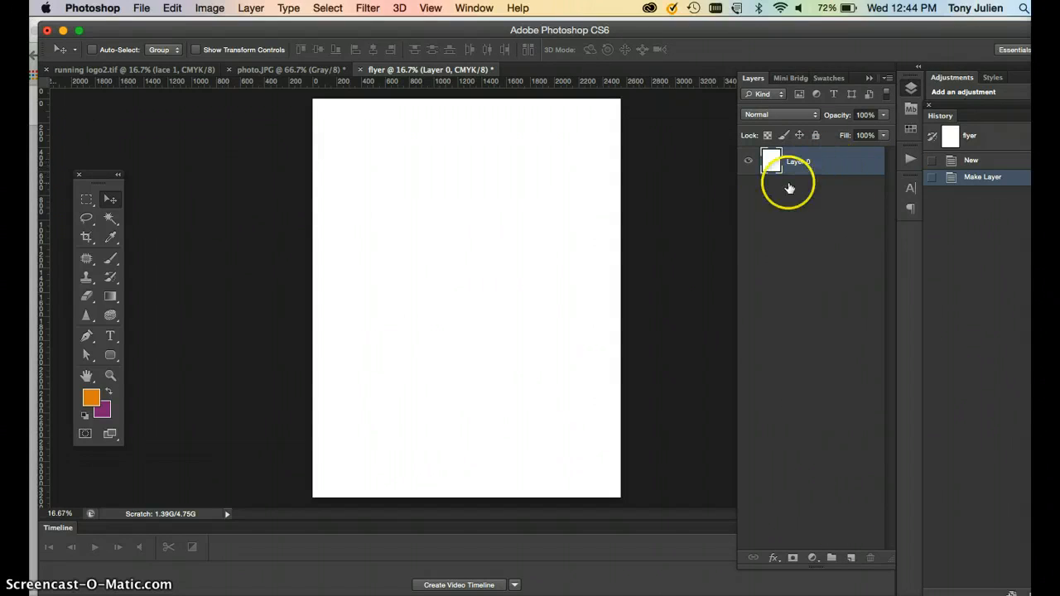
key(super+a)
key(BackSpace)
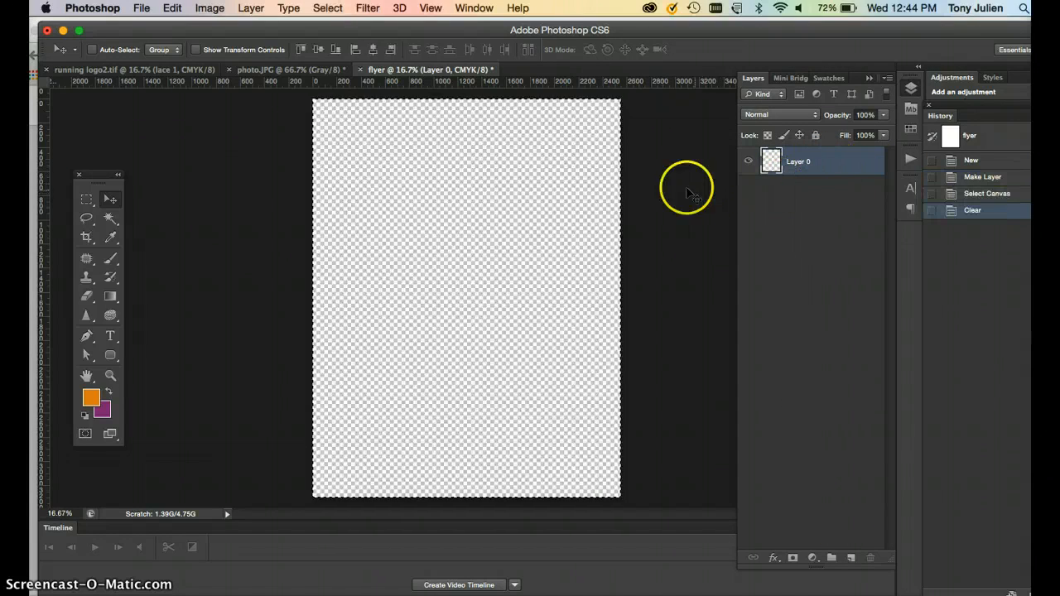
Save the flyer as flyer.psd in Photoshop format.
key(super+s)
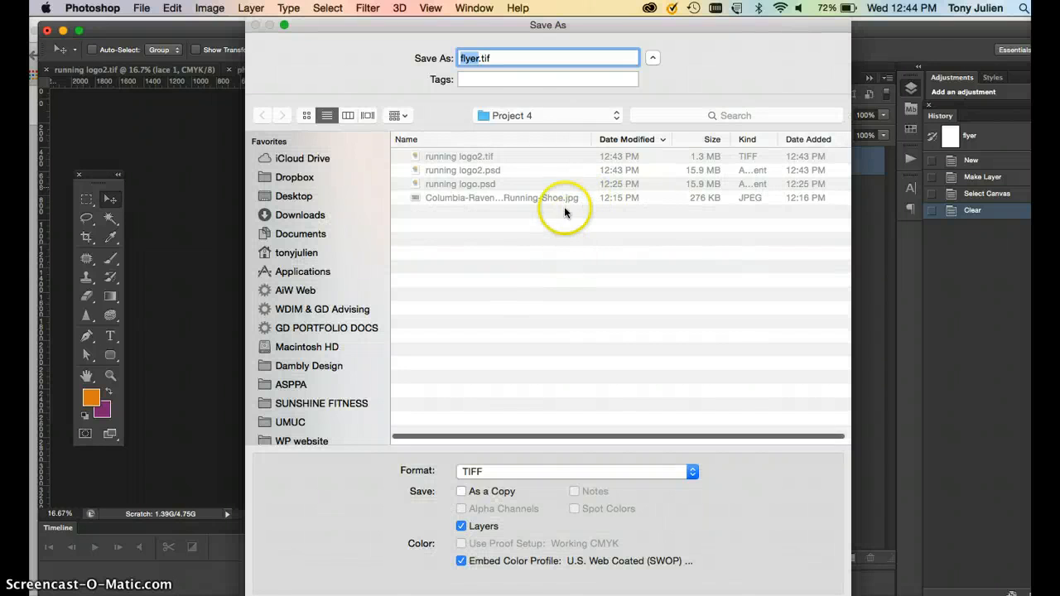
click(529, 473)
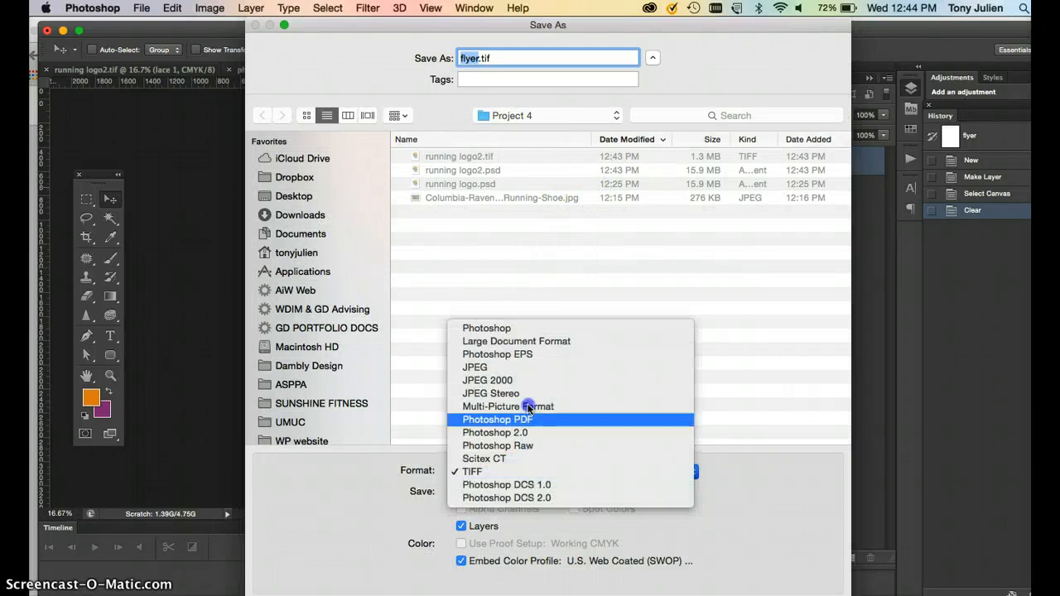
click(507, 336)
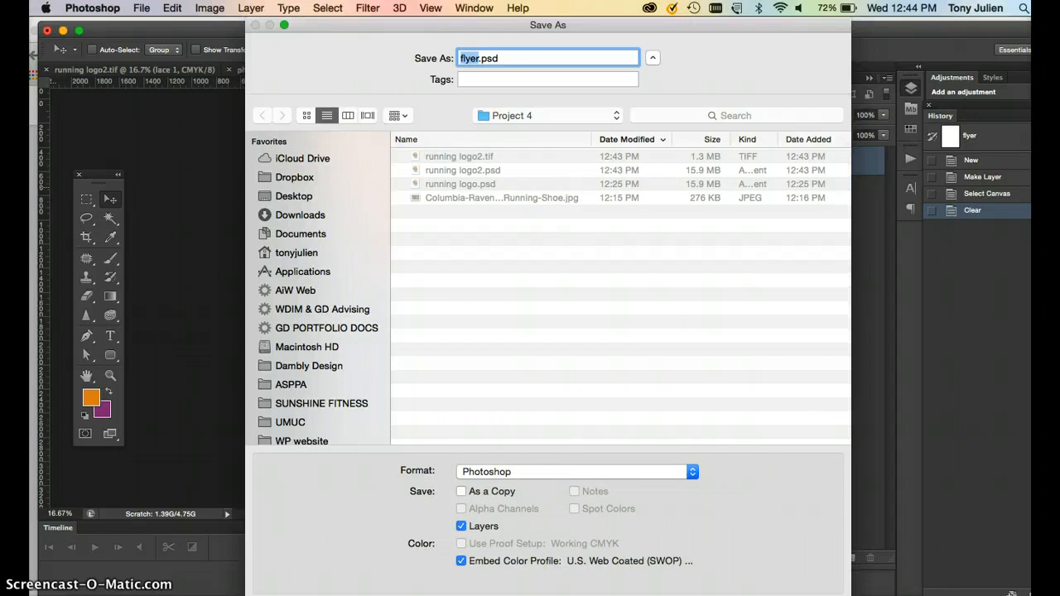
key(Return)
click(706, 261)
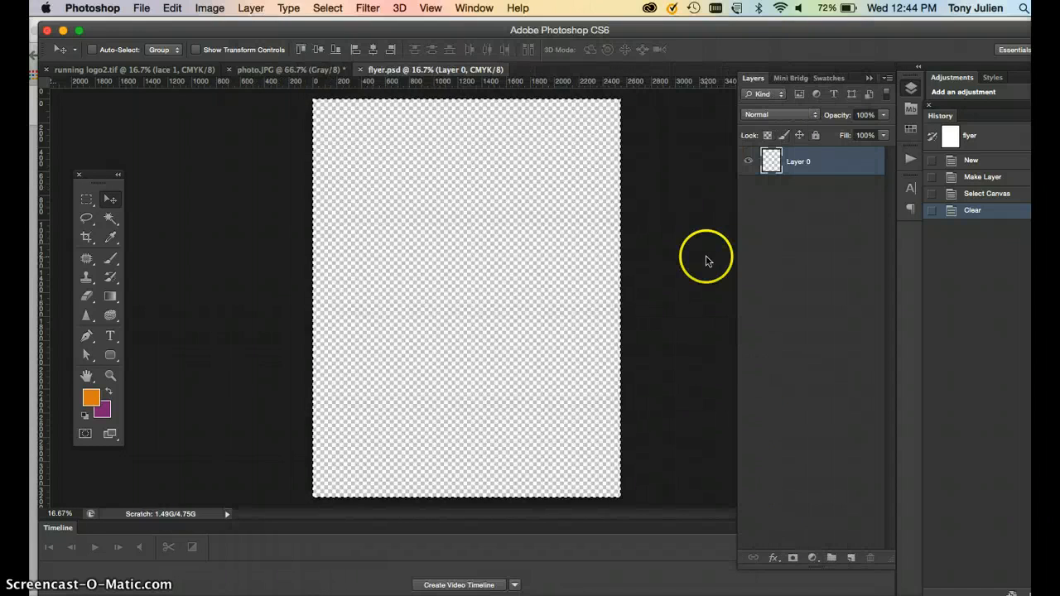
Drag the logo layer from running logo2.tif into the flyer document and nudge it into place.
click(269, 71)
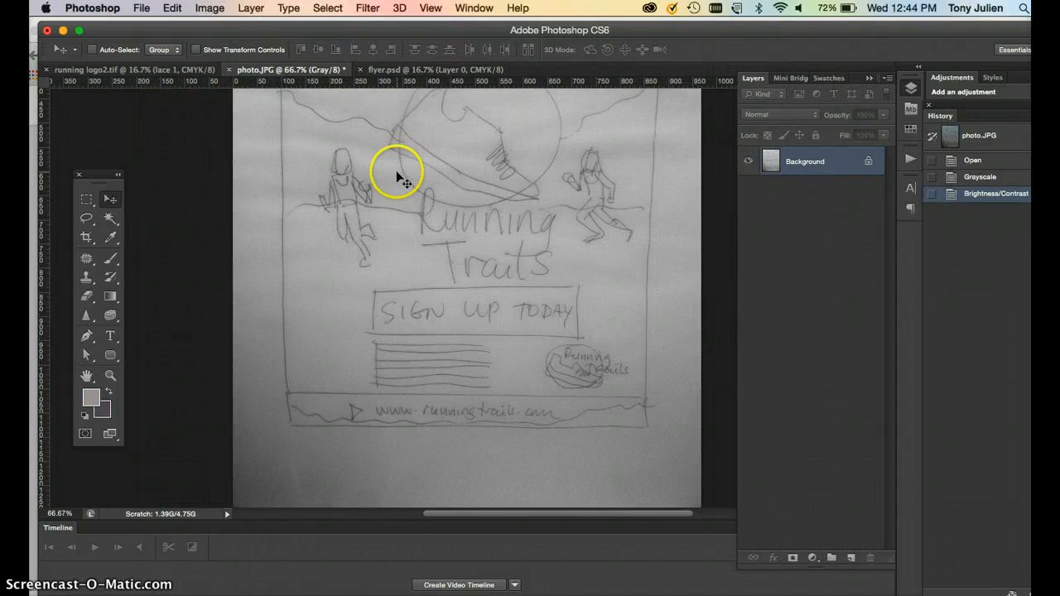
click(167, 71)
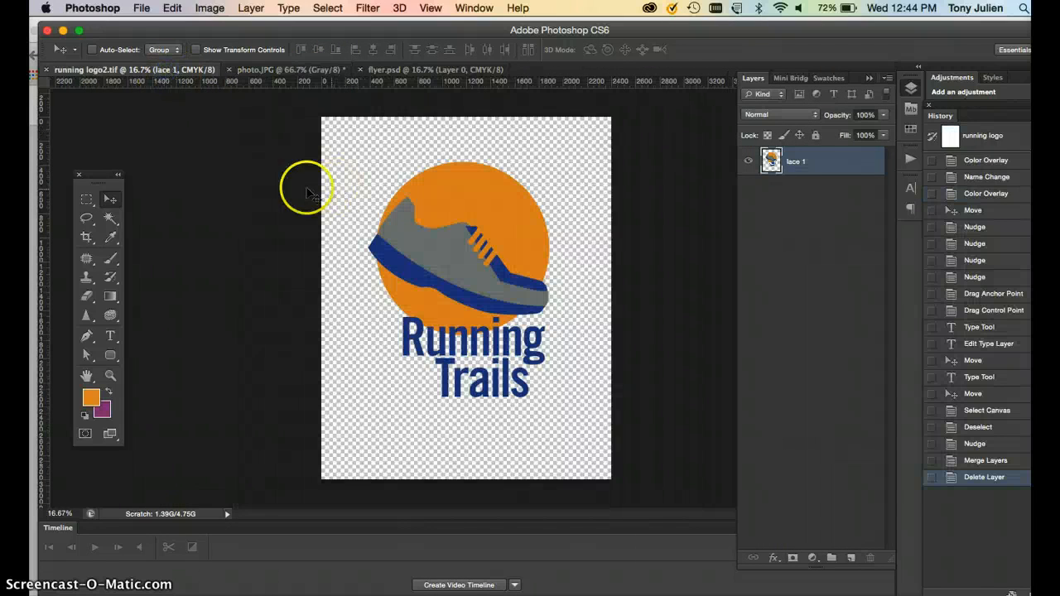
drag(468, 217, 441, 68)
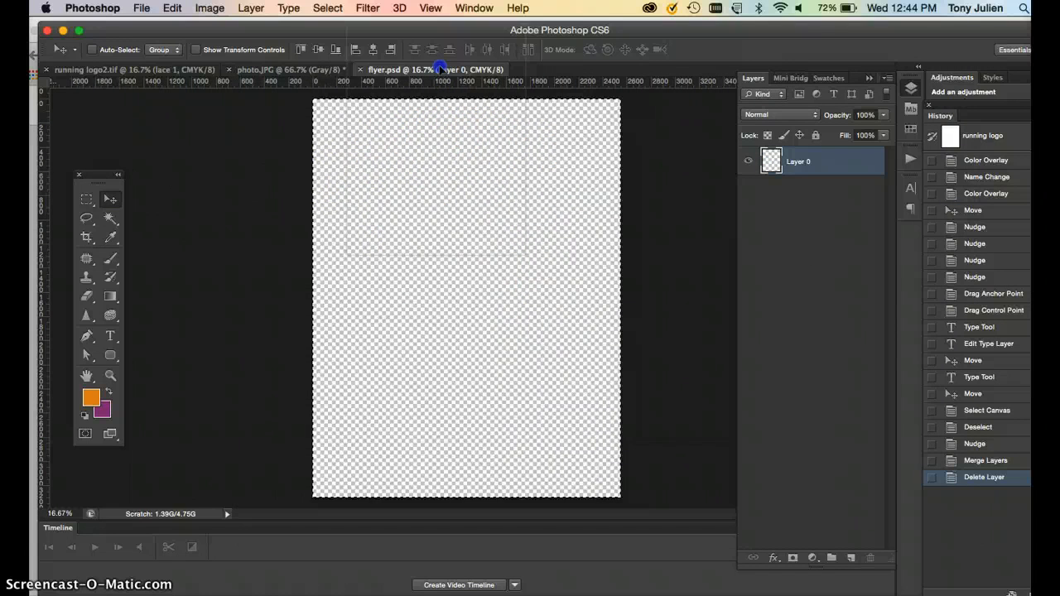
drag(461, 216, 461, 214)
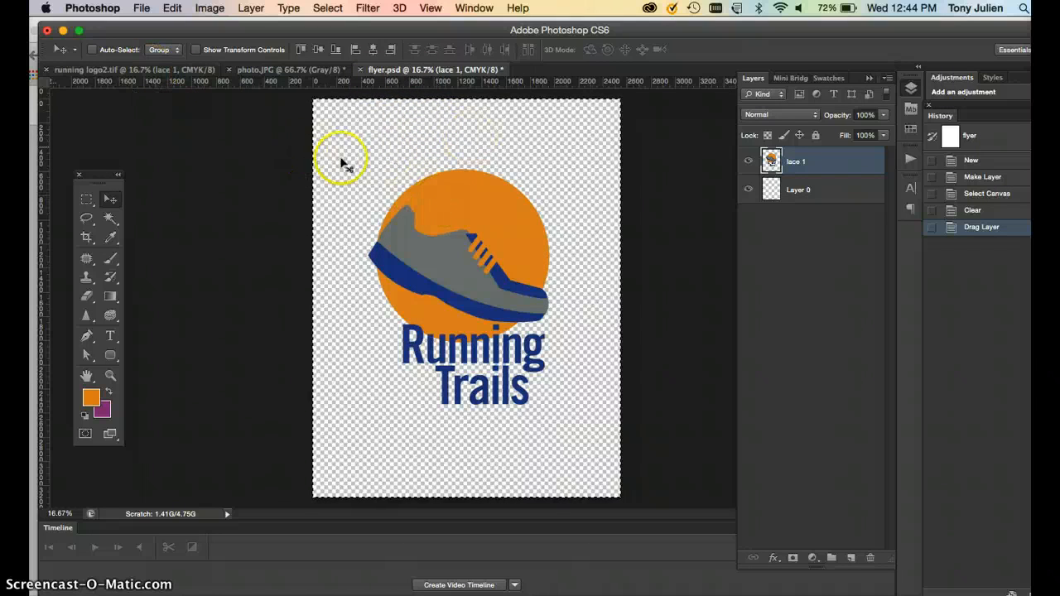
drag(435, 203, 440, 208)
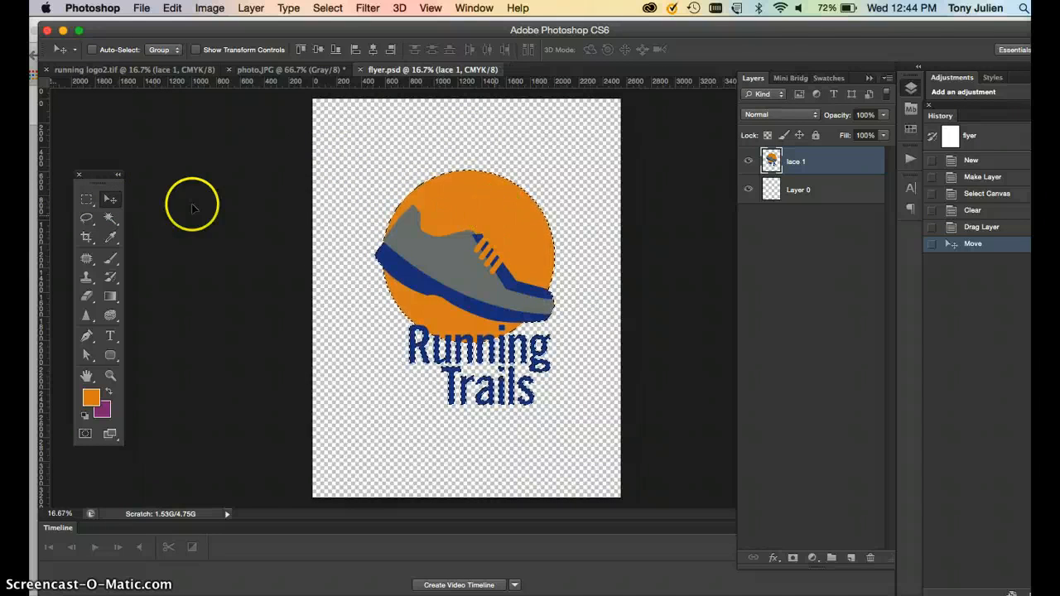
Deselect the pasted logo and rename its layer logo.
click(86, 205)
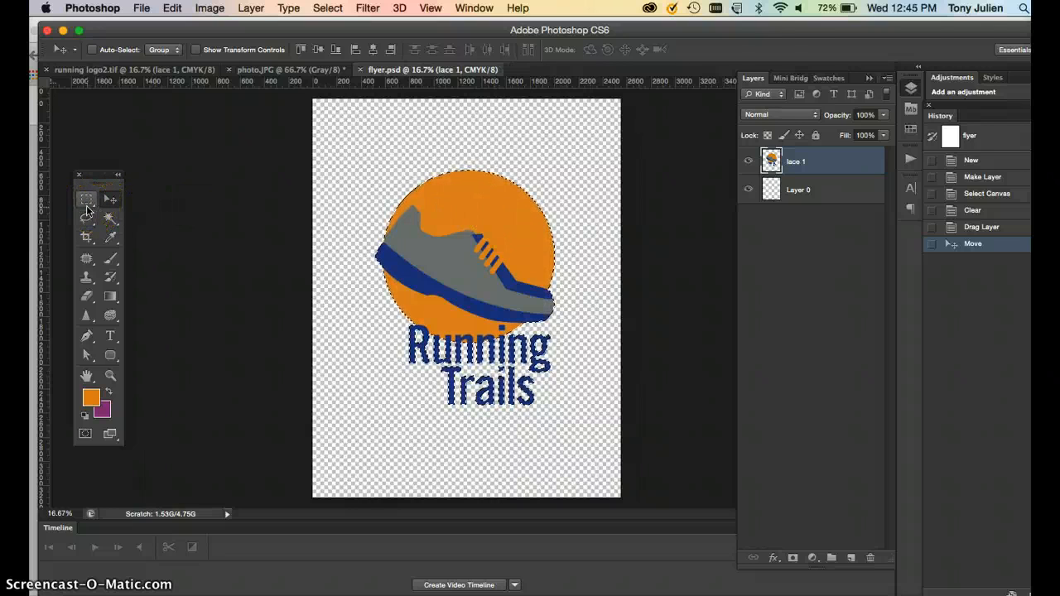
key(super+d)
key(v)
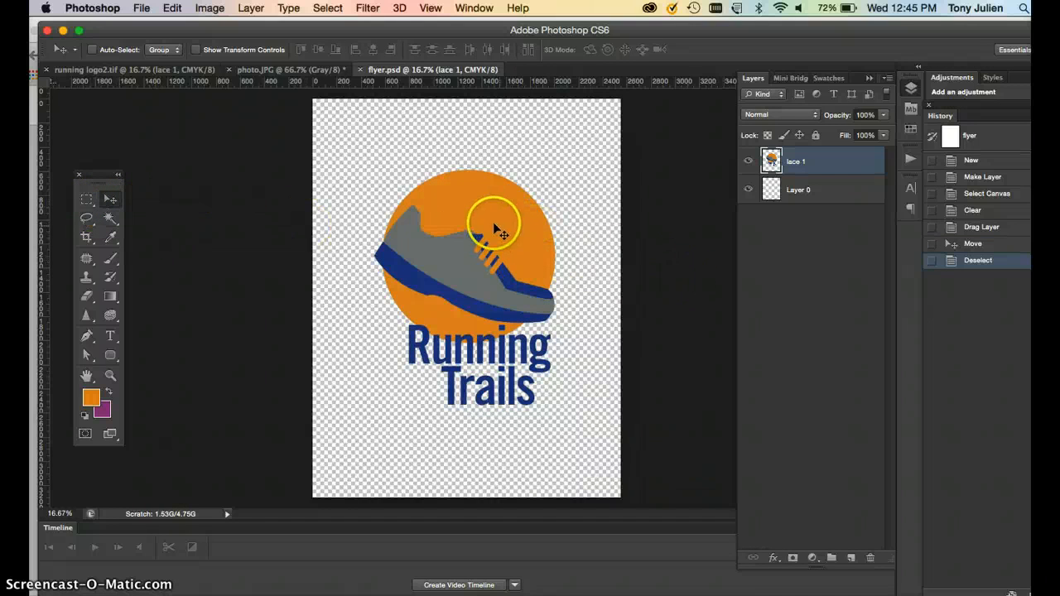
click(817, 190)
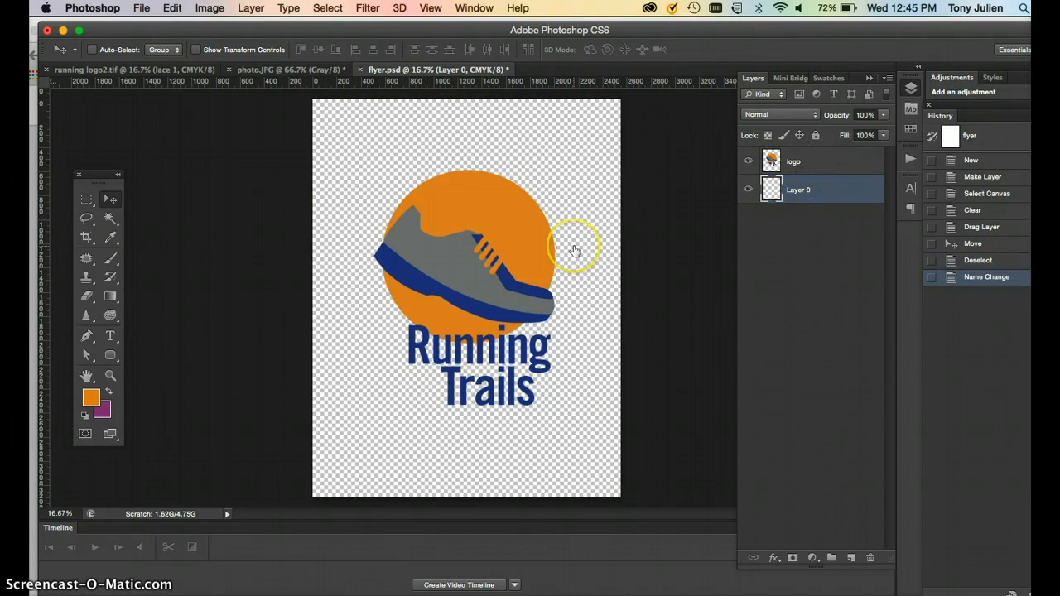
Duplicate the logo layer and rename the copy logo small.
click(817, 164)
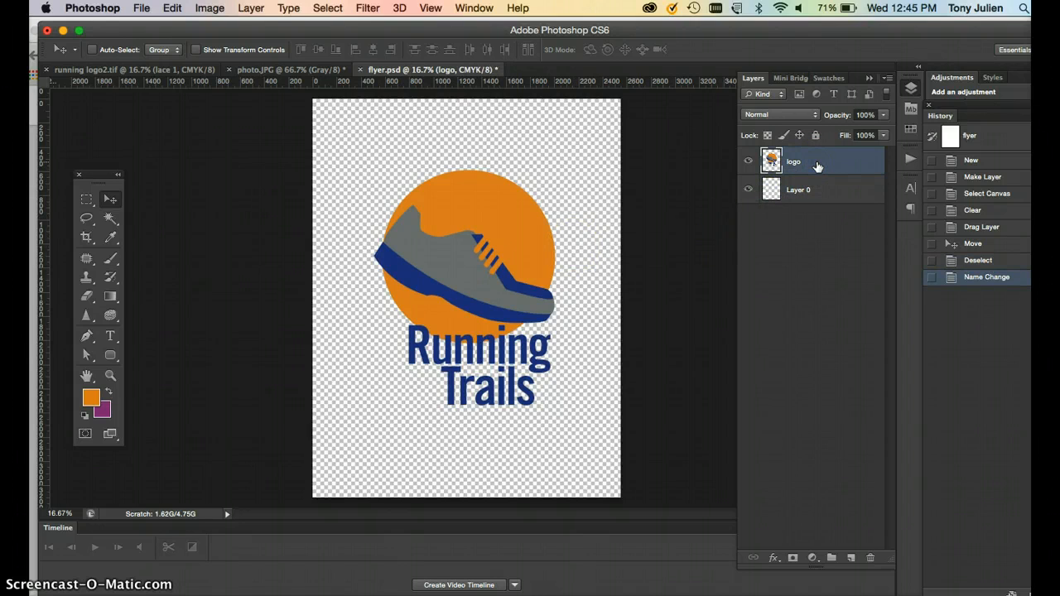
drag(817, 164, 820, 188)
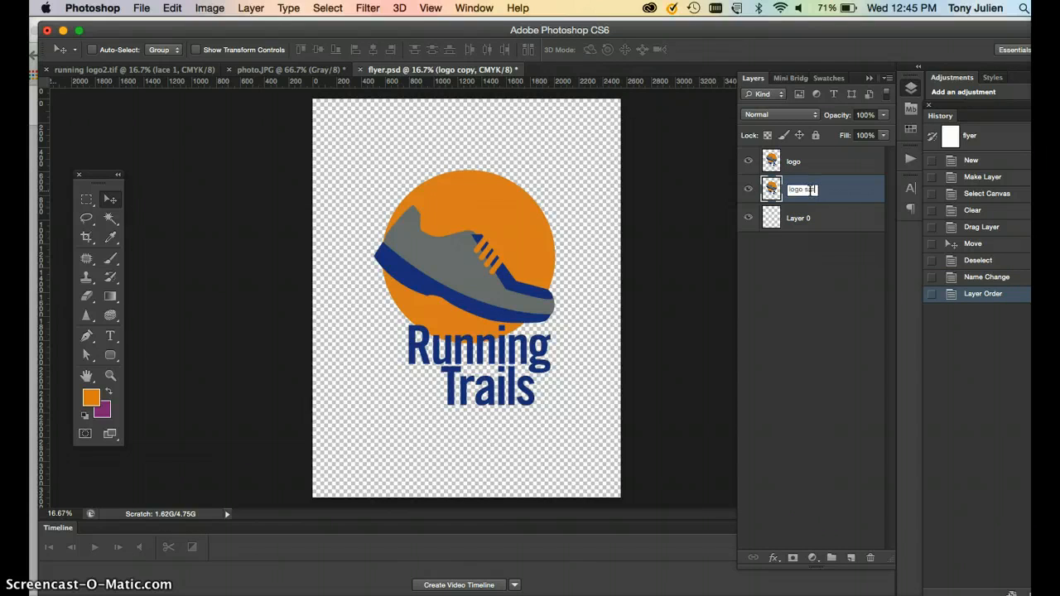
click(812, 216)
click(817, 190)
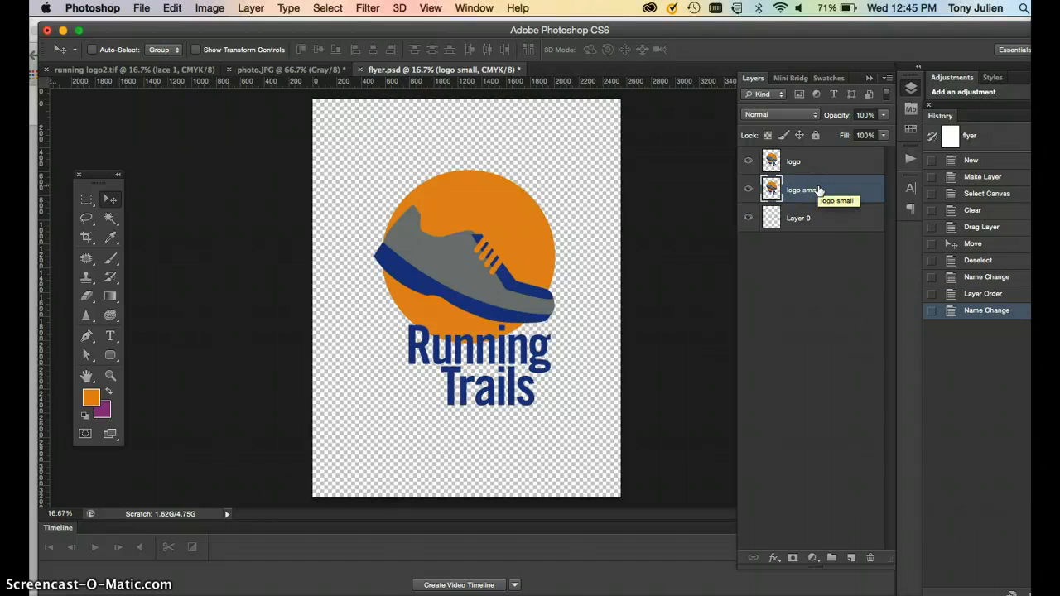
Scale down the logo small copy and place it in the flyer's lower-right corner.
key(super+t)
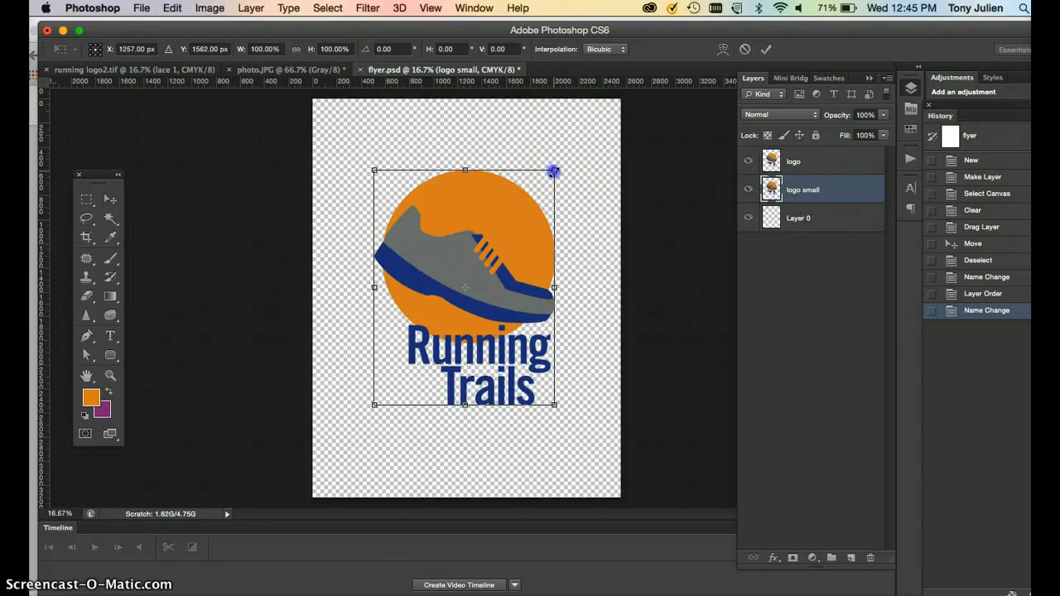
drag(520, 233, 579, 460)
key(Return)
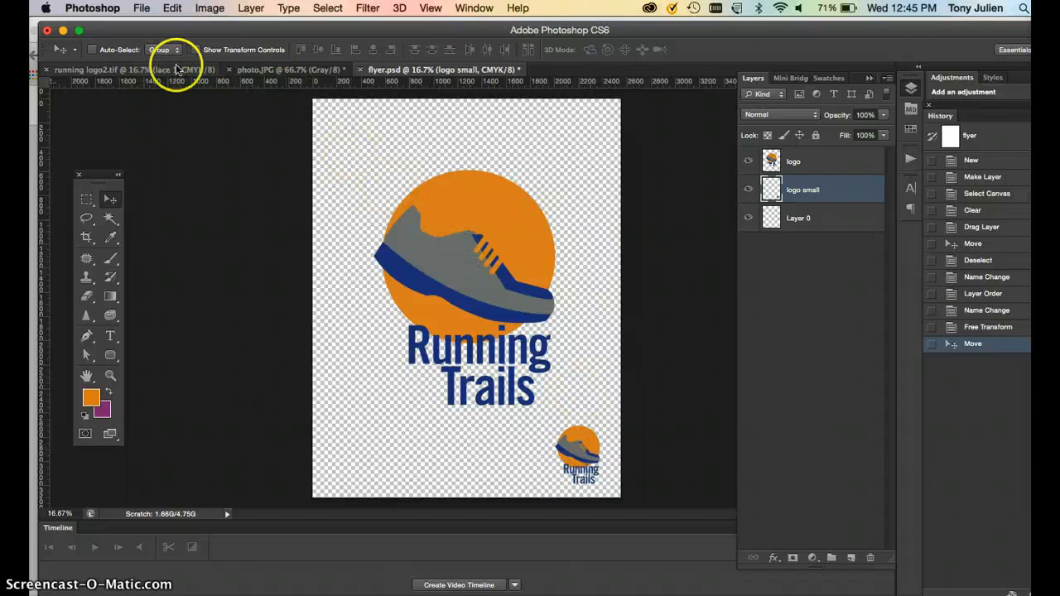
Review the layout of the hand-drawn flyer sketch before returning to the flyer.
click(258, 71)
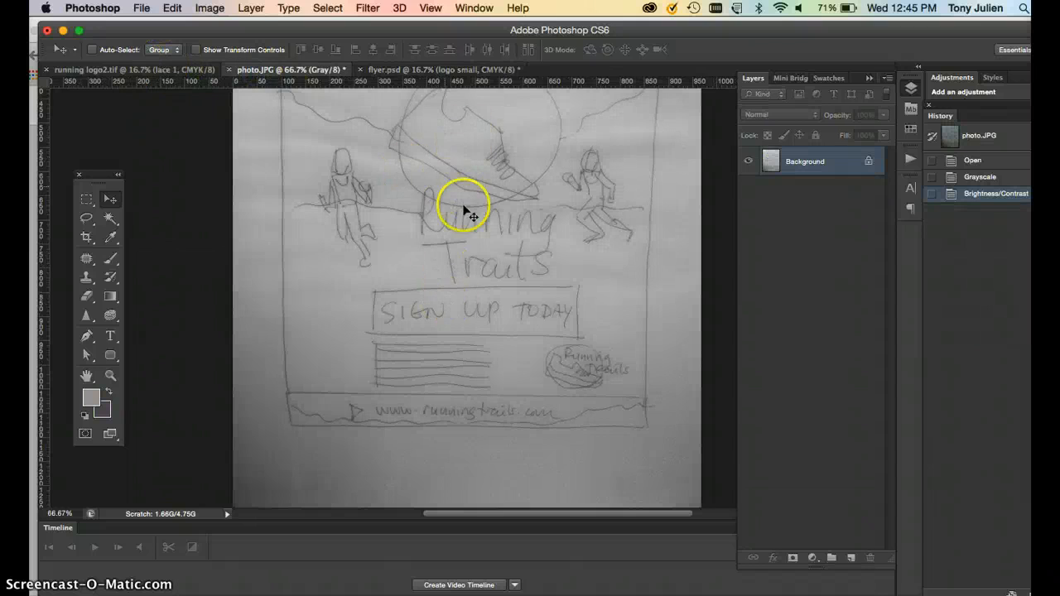
scroll(454, 212, up, 5)
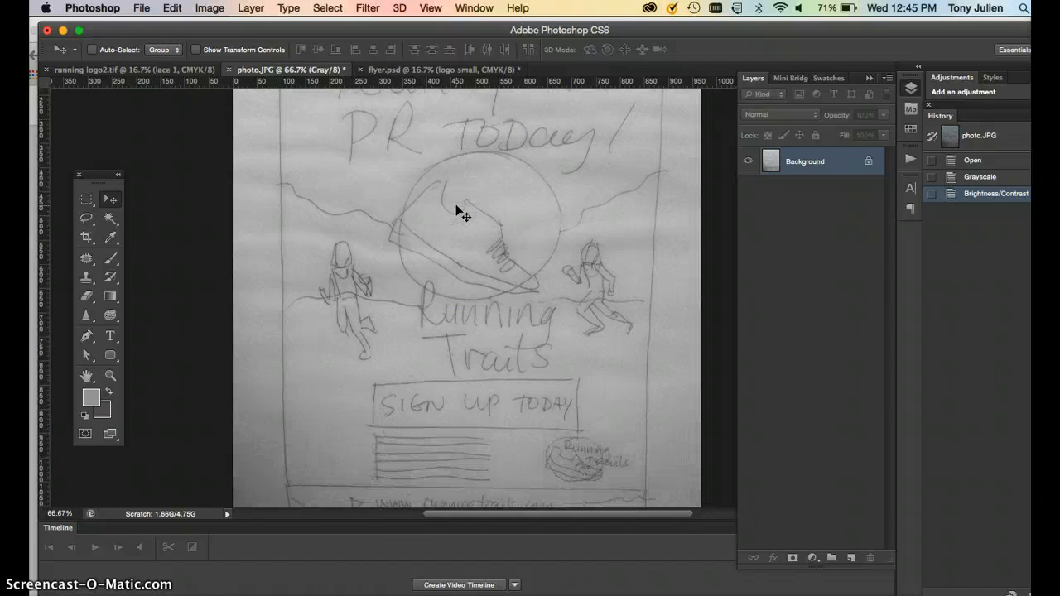
scroll(457, 211, down, 3)
scroll(456, 211, up, 3)
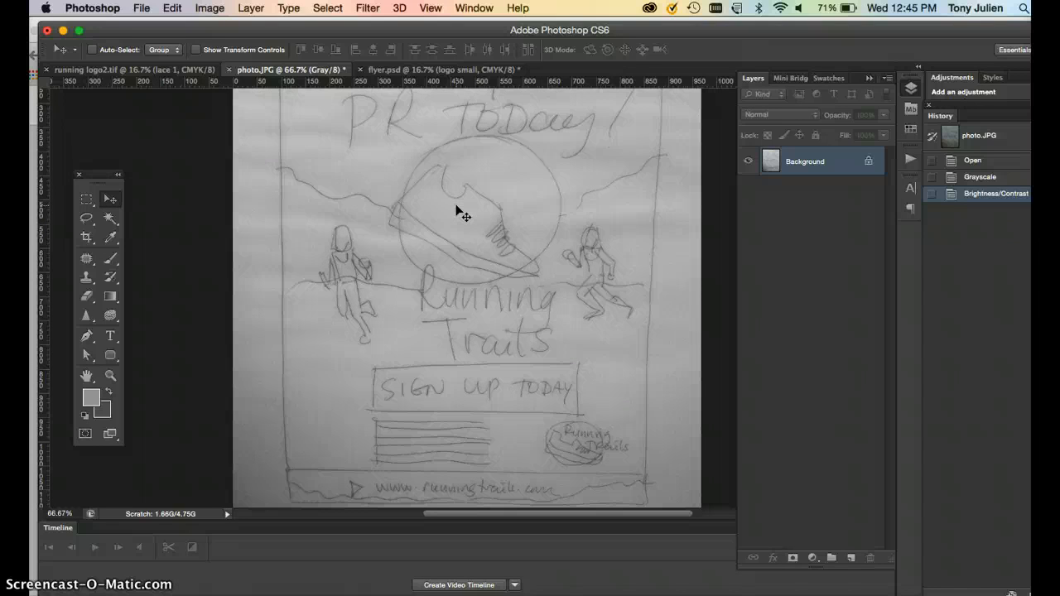
click(420, 70)
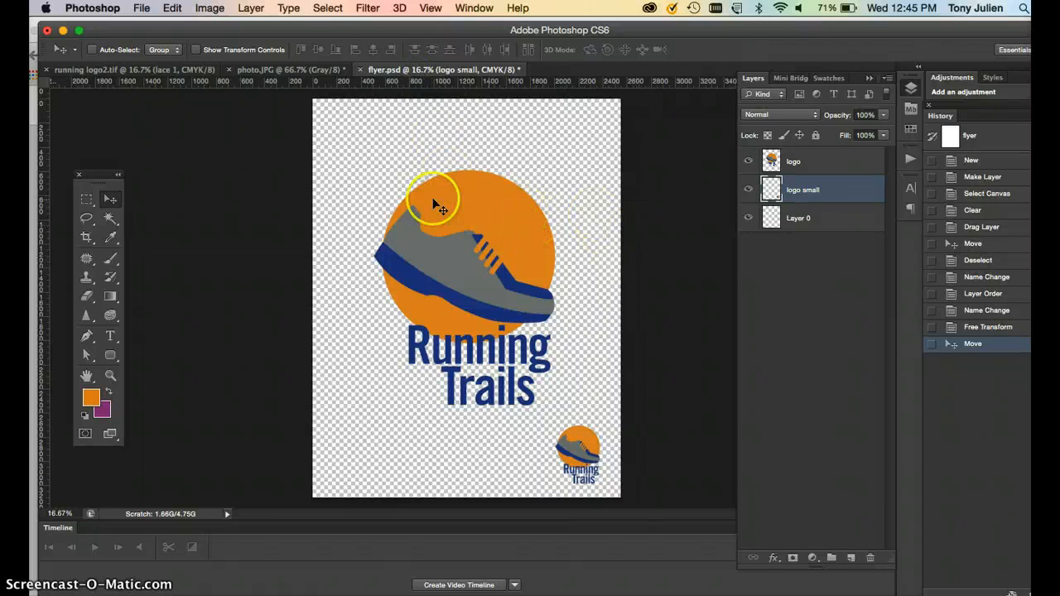
Draw a text box across the top of the flyer and enter the headline Run Your PR Today.
click(111, 337)
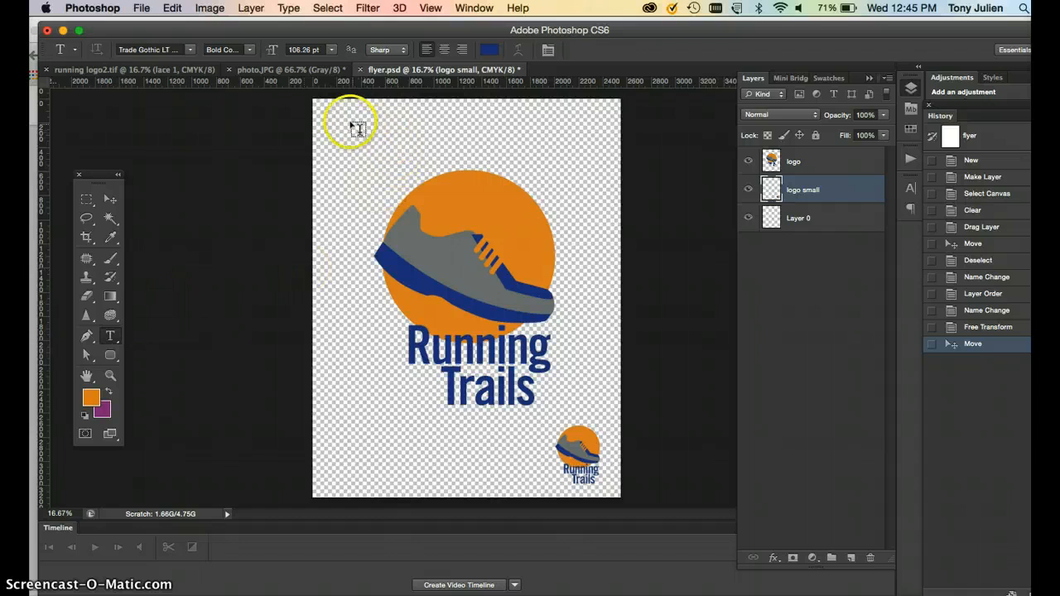
drag(331, 120, 591, 231)
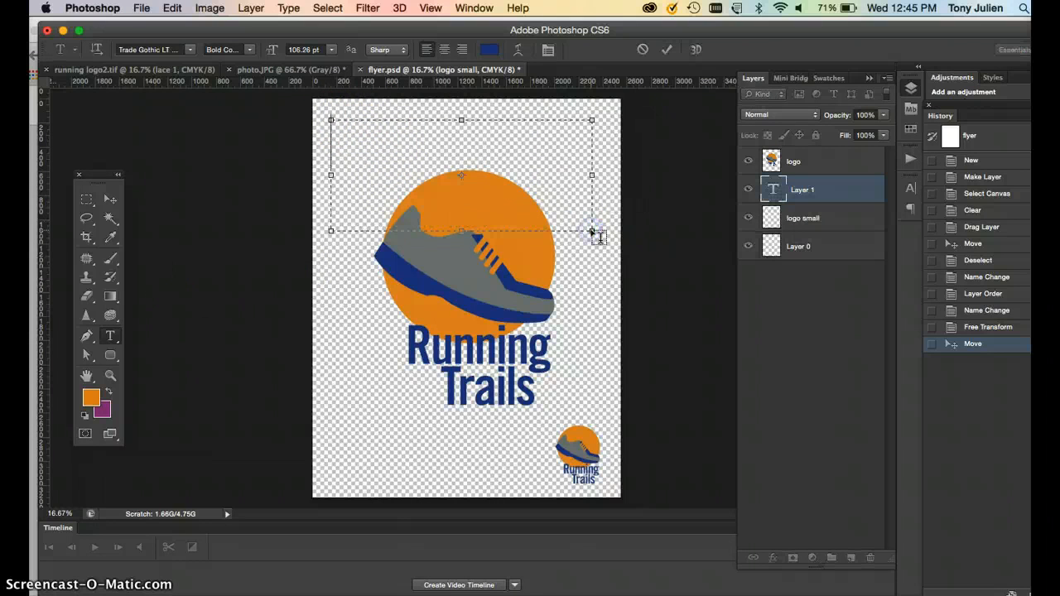
text(Run Your PD )
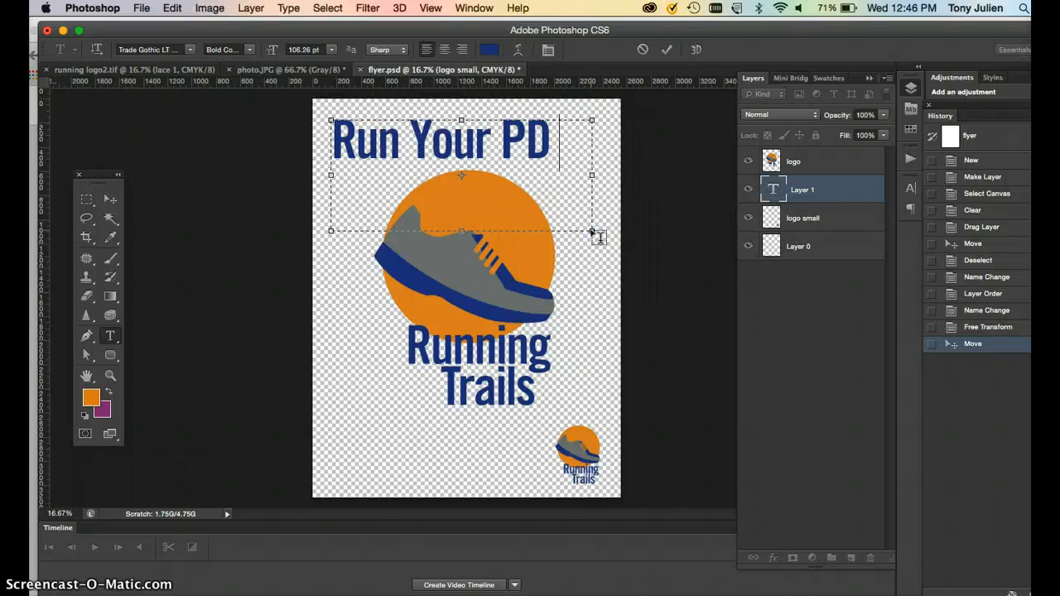
text(Today)
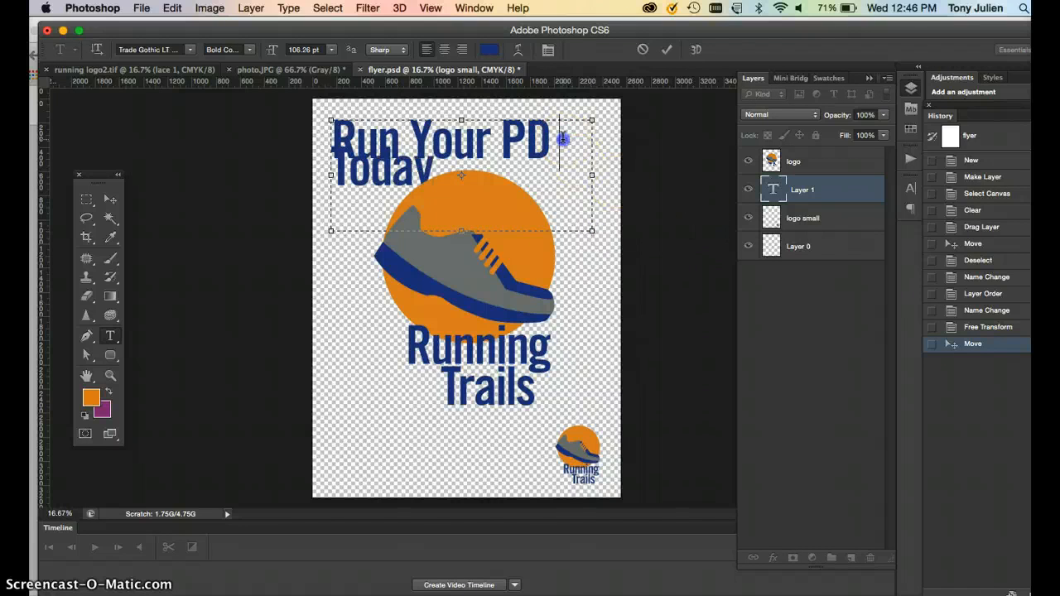
key(BackSpace)
key(BackSpace)
text(R-)
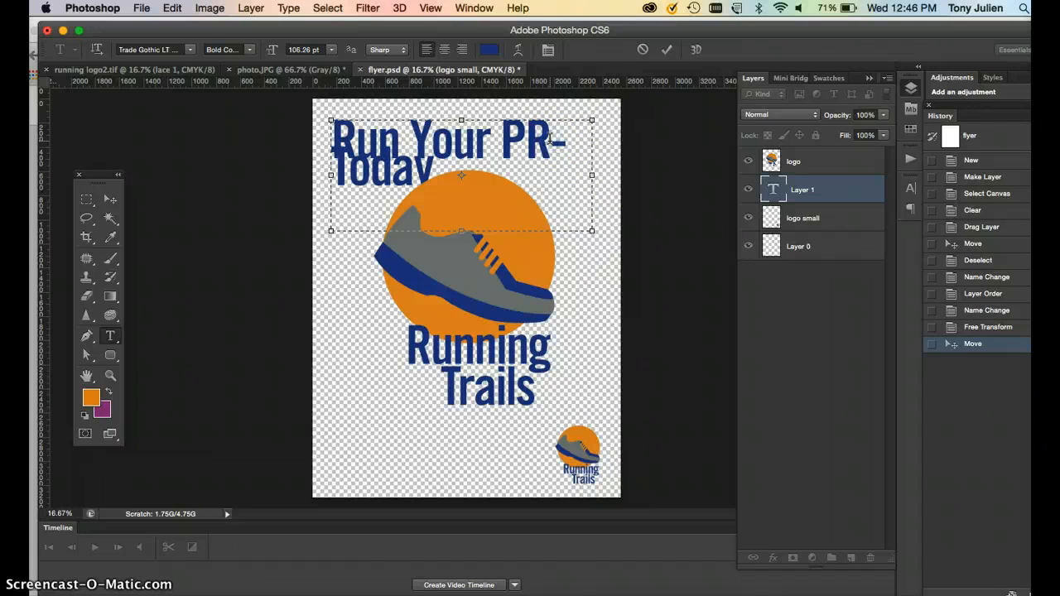
Select all the headline text and increase its line spacing.
key(super+a)
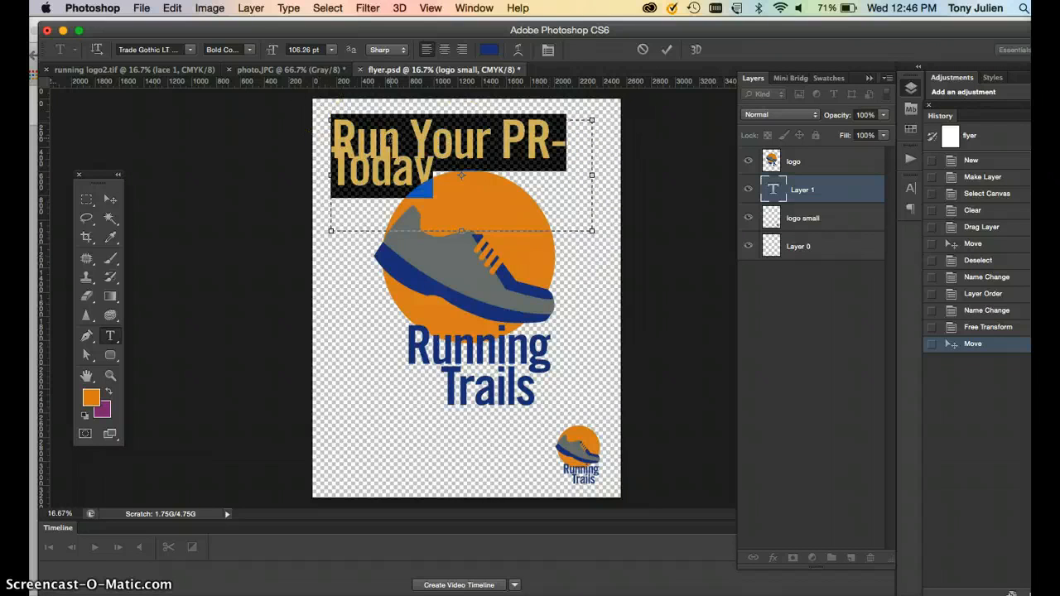
key(alt+Down)
key(alt+Down)
key(alt+Down)
key(alt+Down)
key(alt+Down)
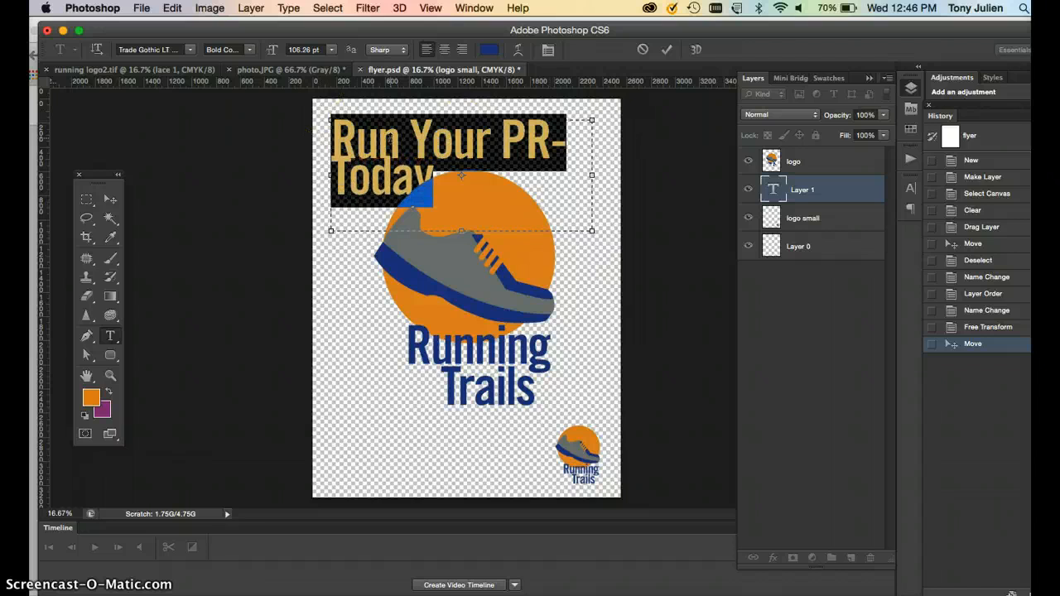
key(alt+Down)
key(alt+Down)
key(alt+Down)
key(alt+Down)
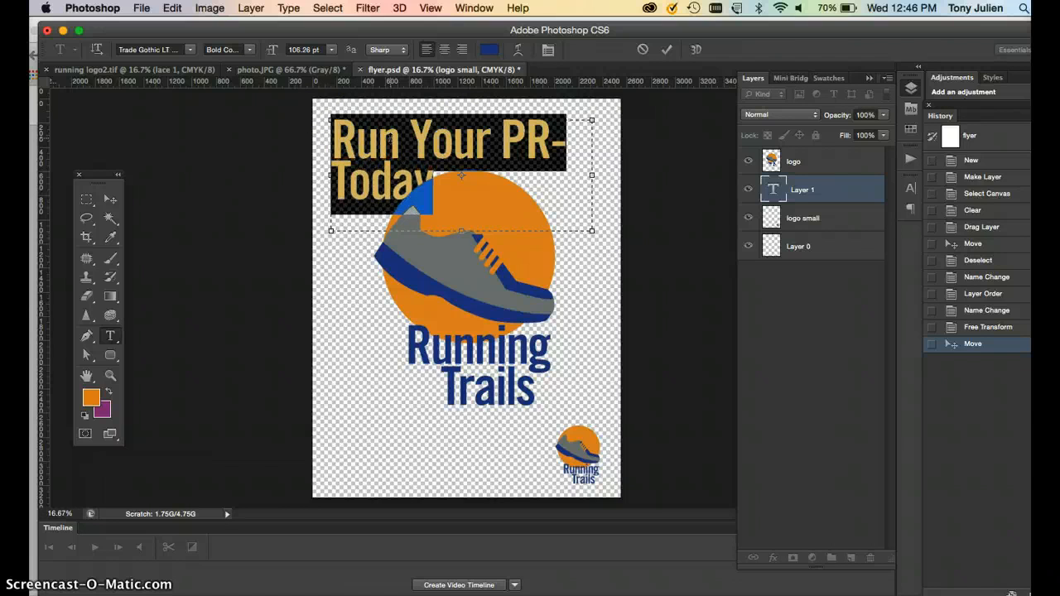
Insert a line break so the headline reads Run Your on the first line and PR Today on the second.
click(500, 146)
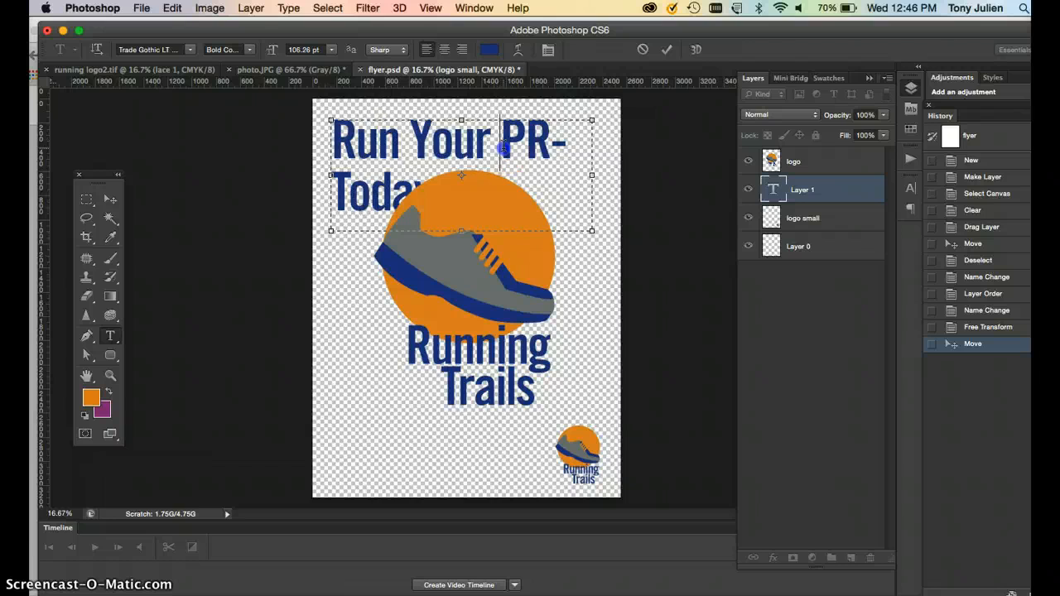
key(Return)
click(382, 187)
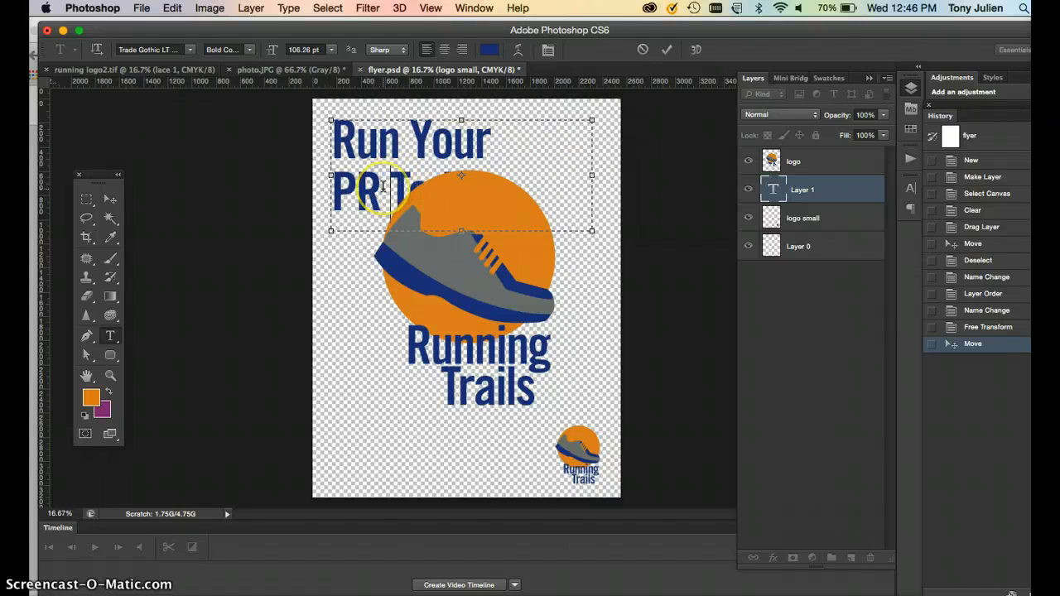
Move the headline text into place at the top and move its layer to the top of the layer stack.
click(108, 201)
drag(377, 142, 429, 136)
click(808, 193)
drag(808, 193, 806, 153)
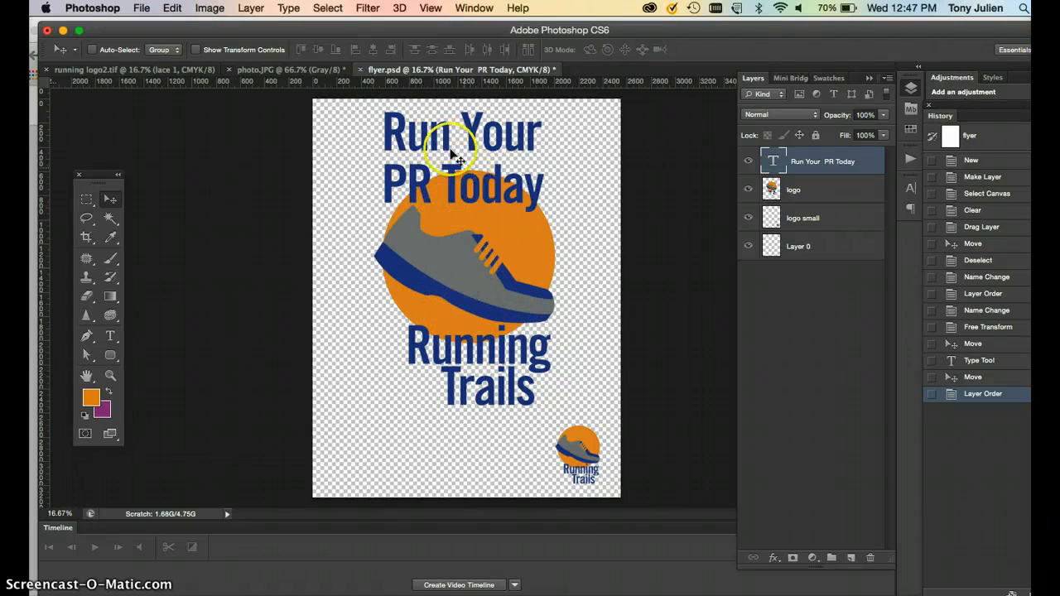
Compare the flyer with the hand-drawn sketch's headline layout.
click(258, 70)
scroll(419, 234, up, 5)
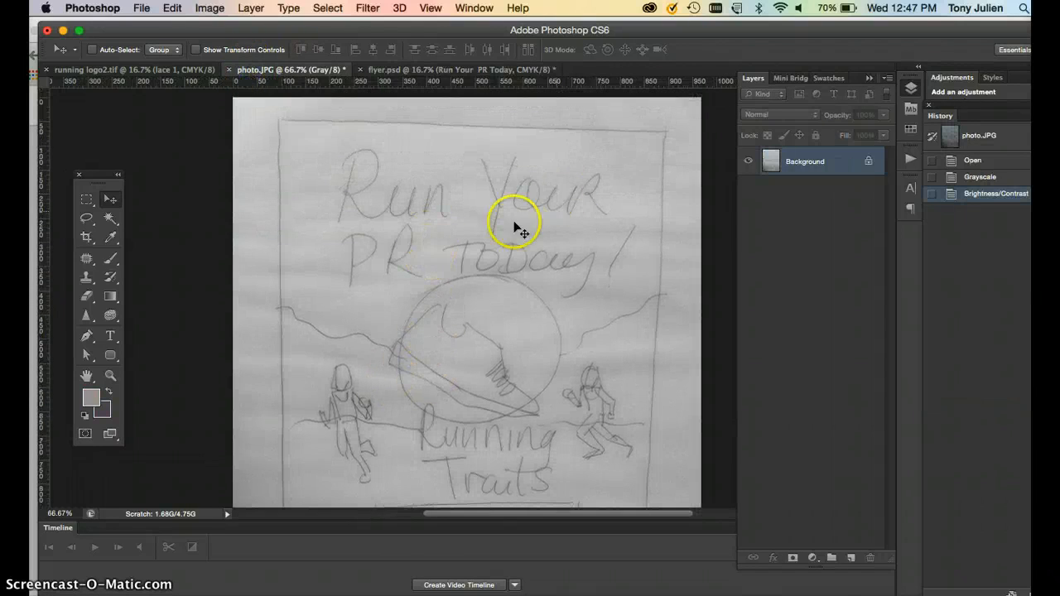
click(406, 70)
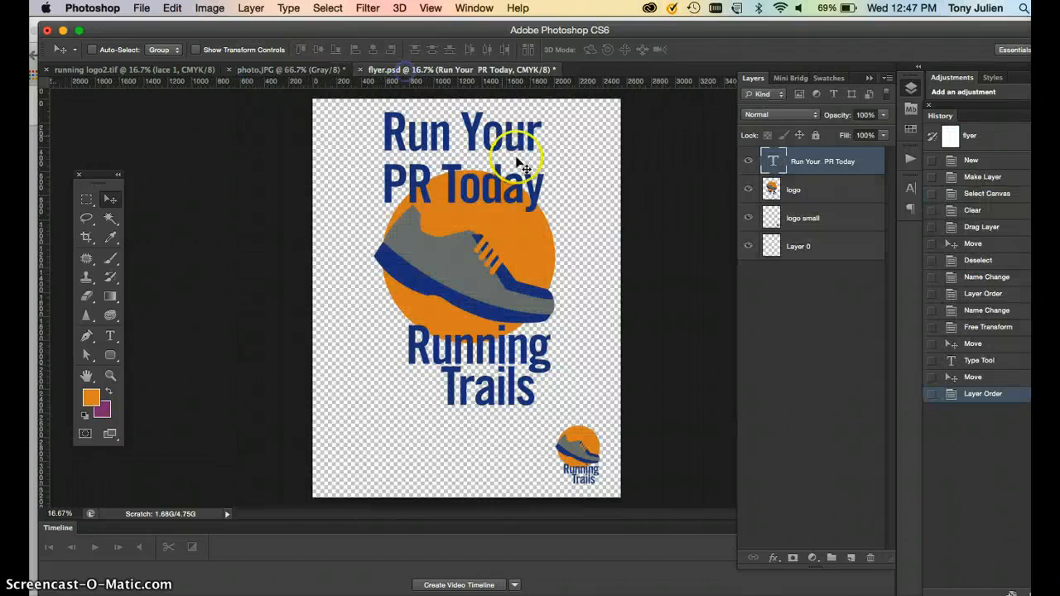
double_click(772, 161)
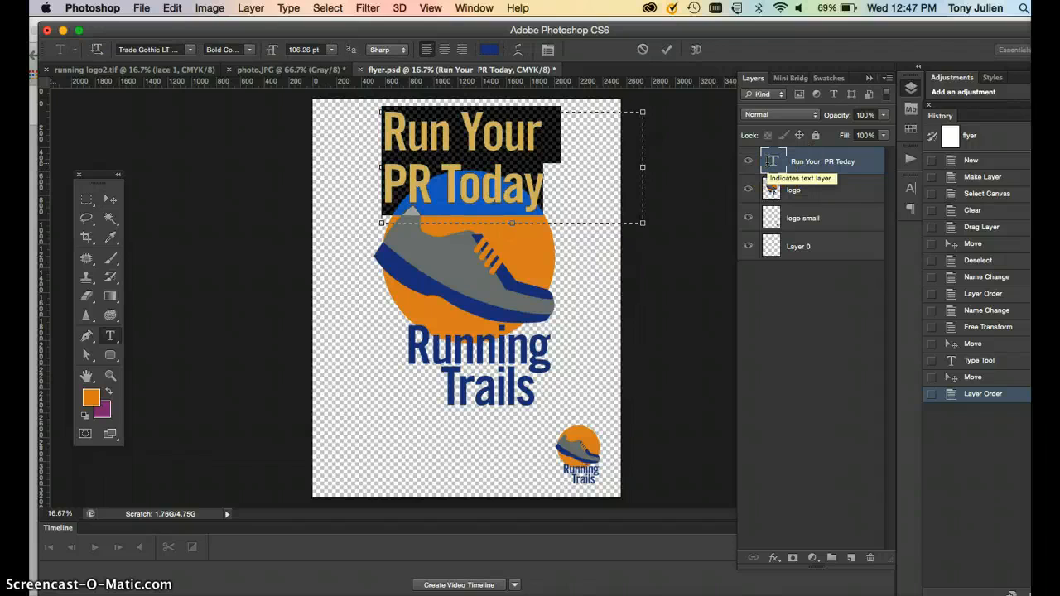
key(BackSpace)
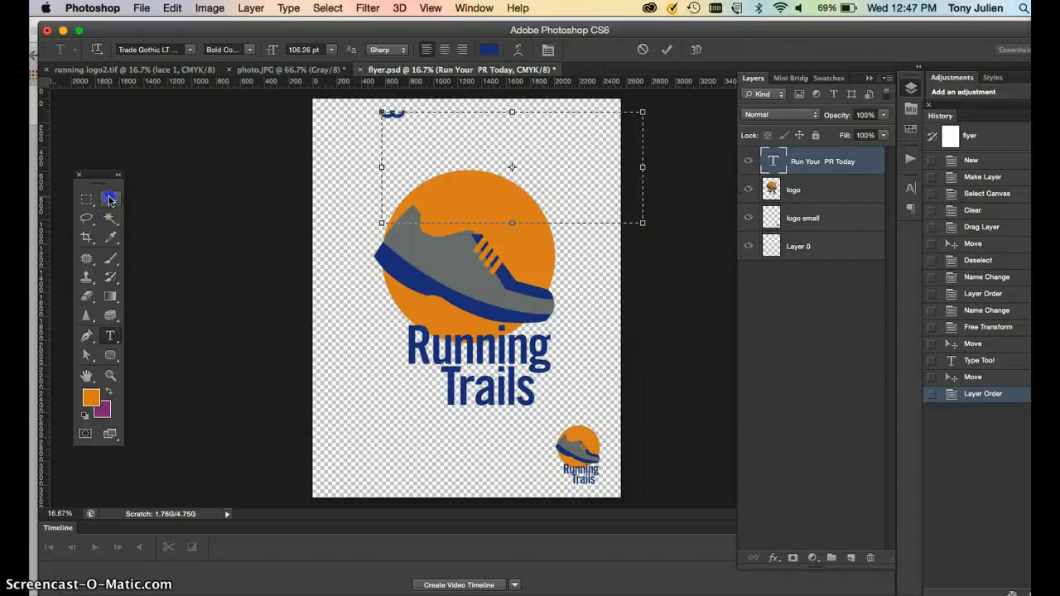
click(110, 199)
click(727, 301)
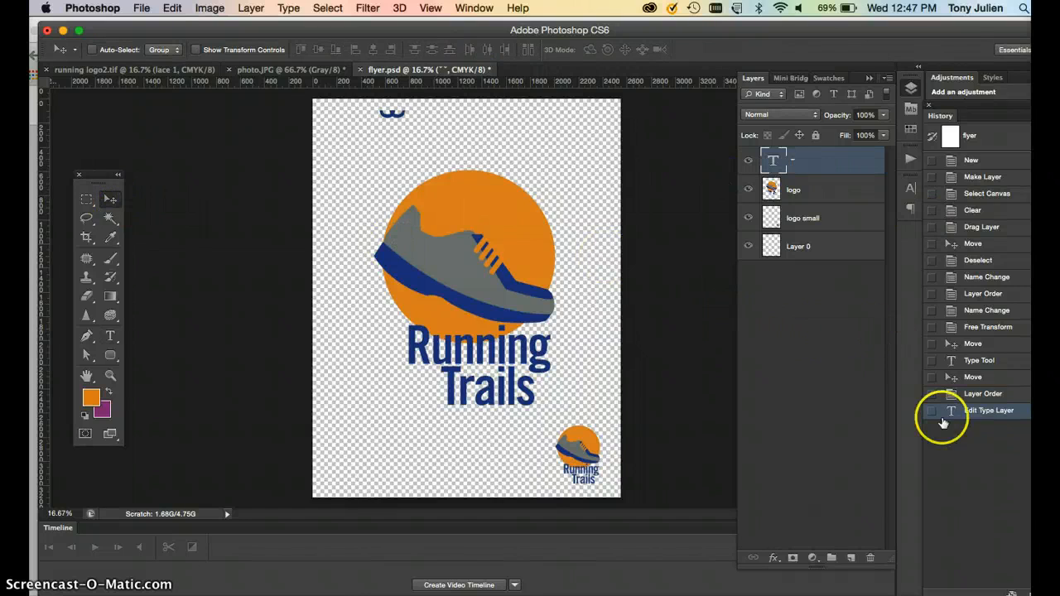
click(985, 395)
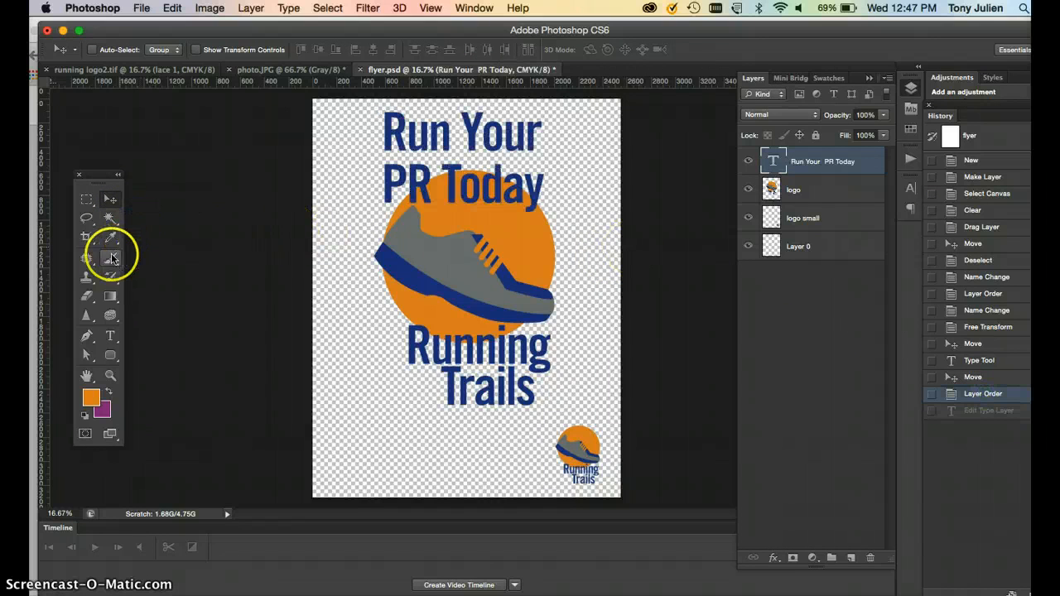
Select all the headline text and set its font size to 160 pt.
click(110, 335)
click(408, 159)
key(super+a)
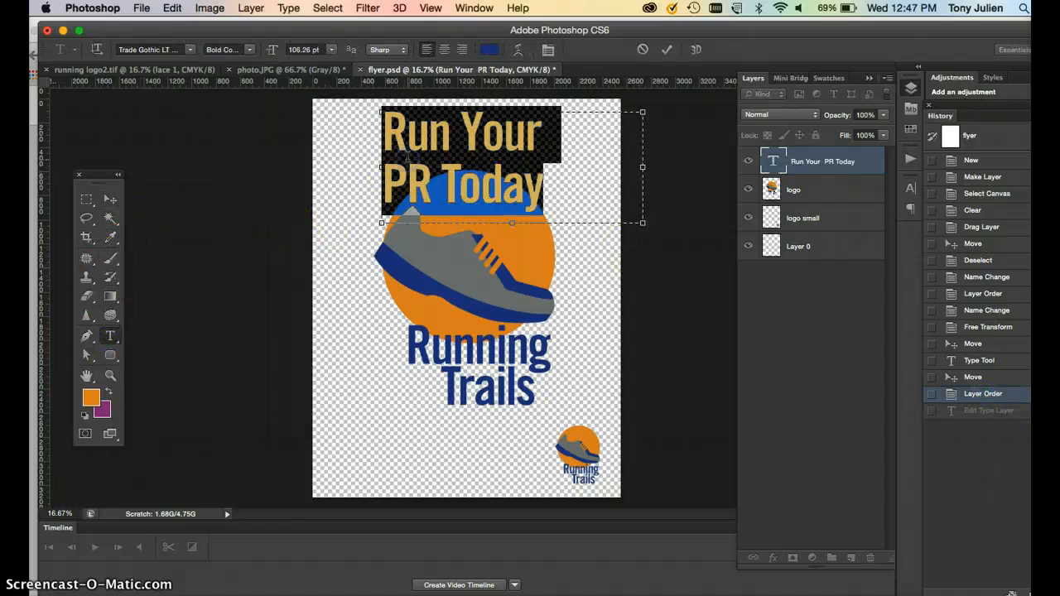
drag(311, 50, 270, 51)
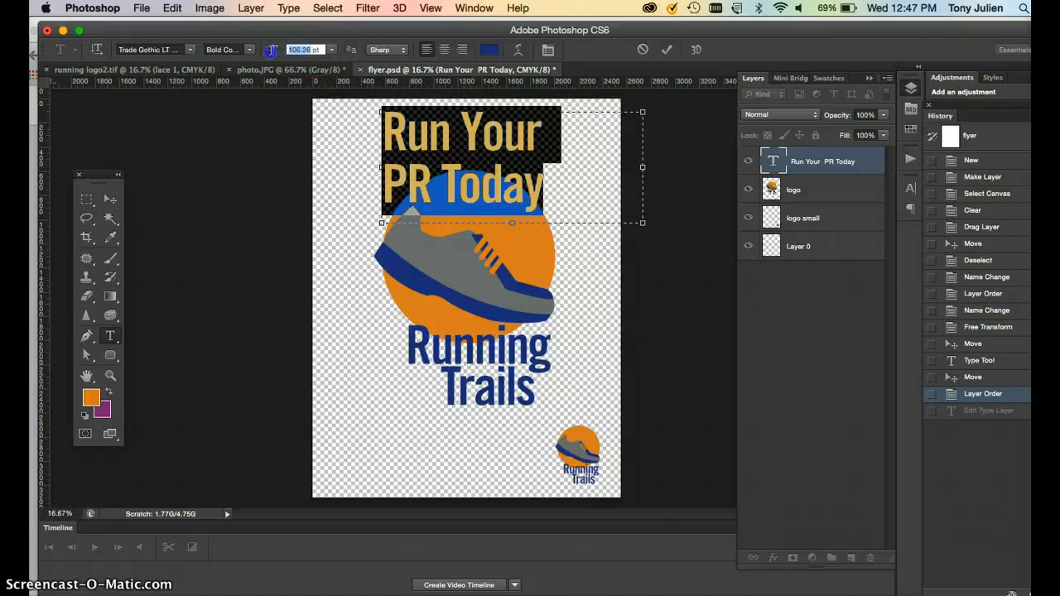
text(165)
key(BackSpace)
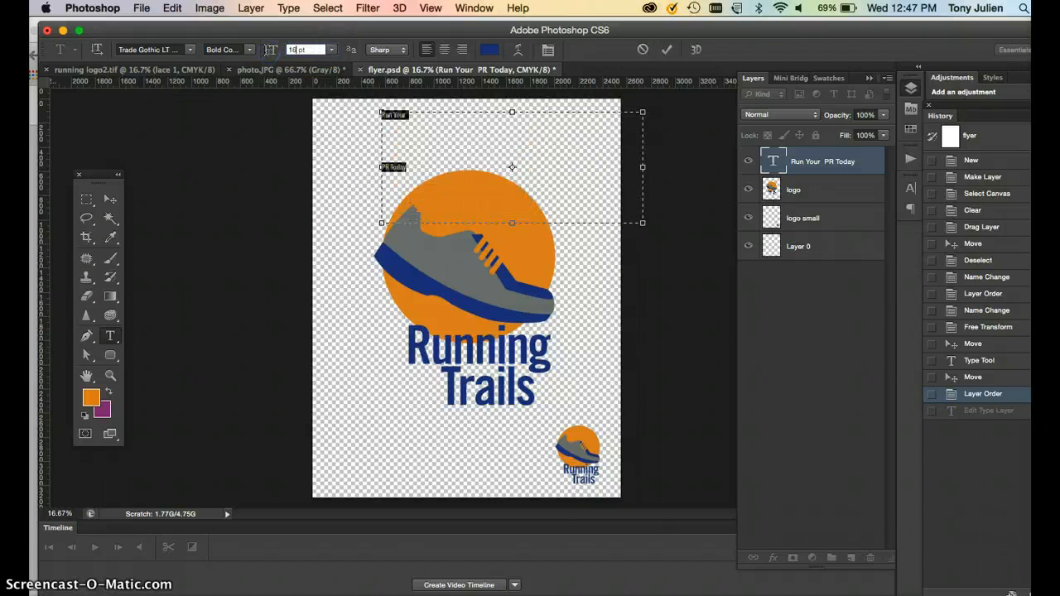
text(0)
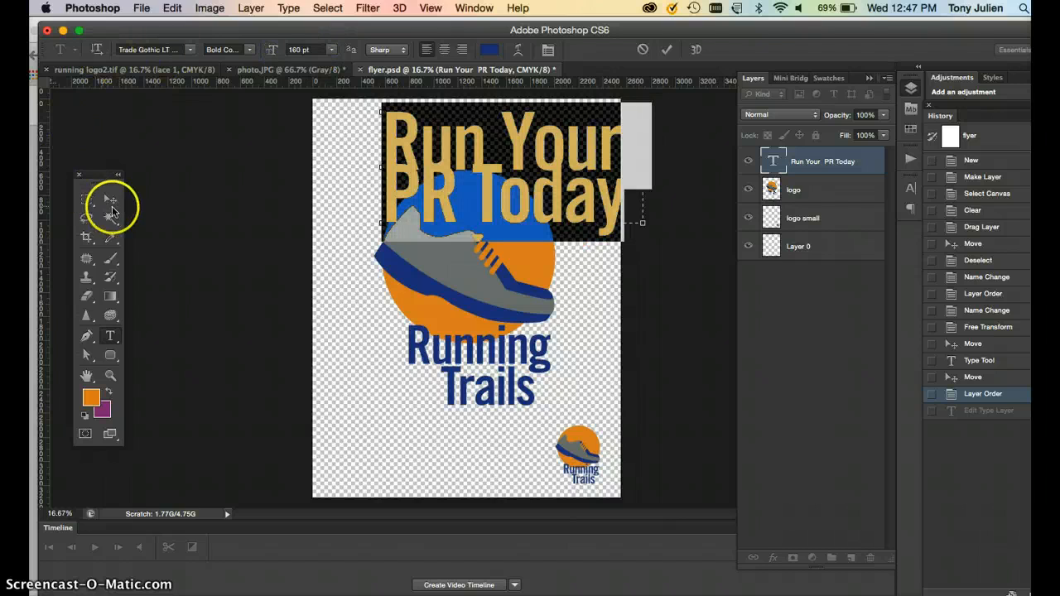
Change the headline's font style to Trade Gothic LT Oblique and its size to 120 pt.
click(248, 49)
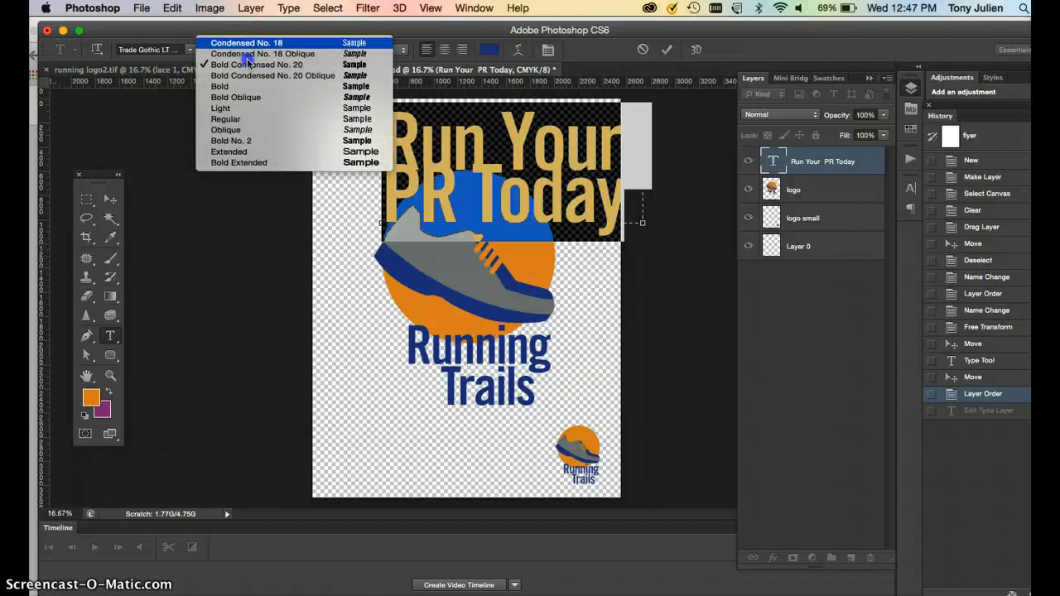
click(239, 130)
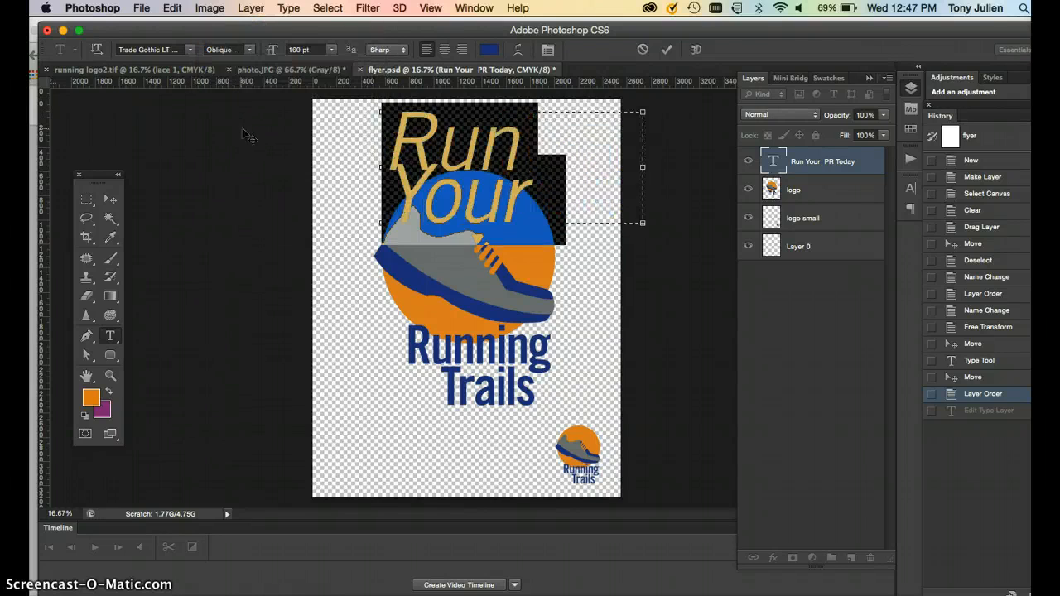
click(190, 51)
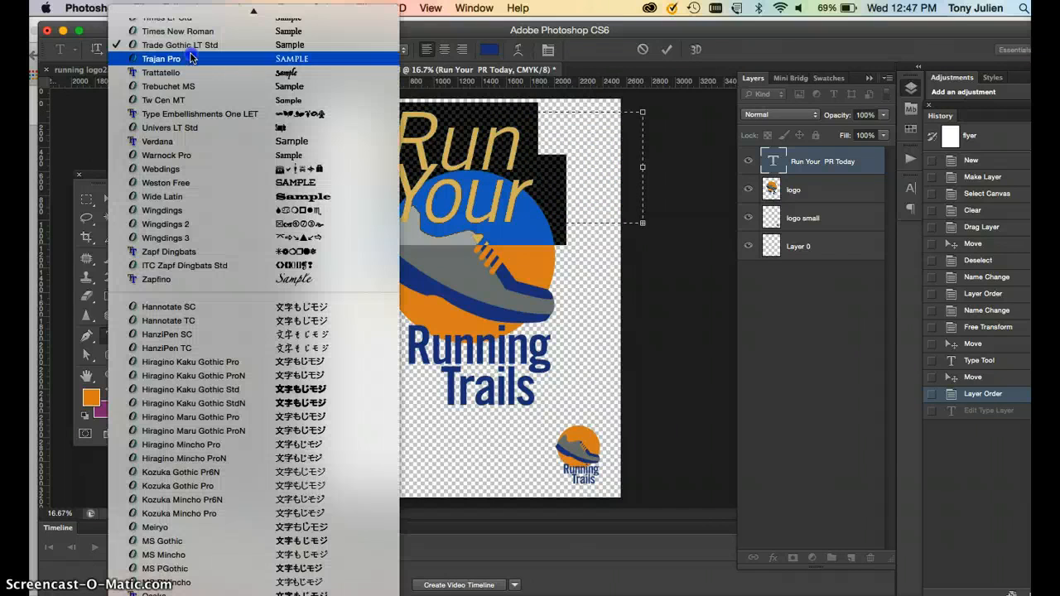
click(294, 19)
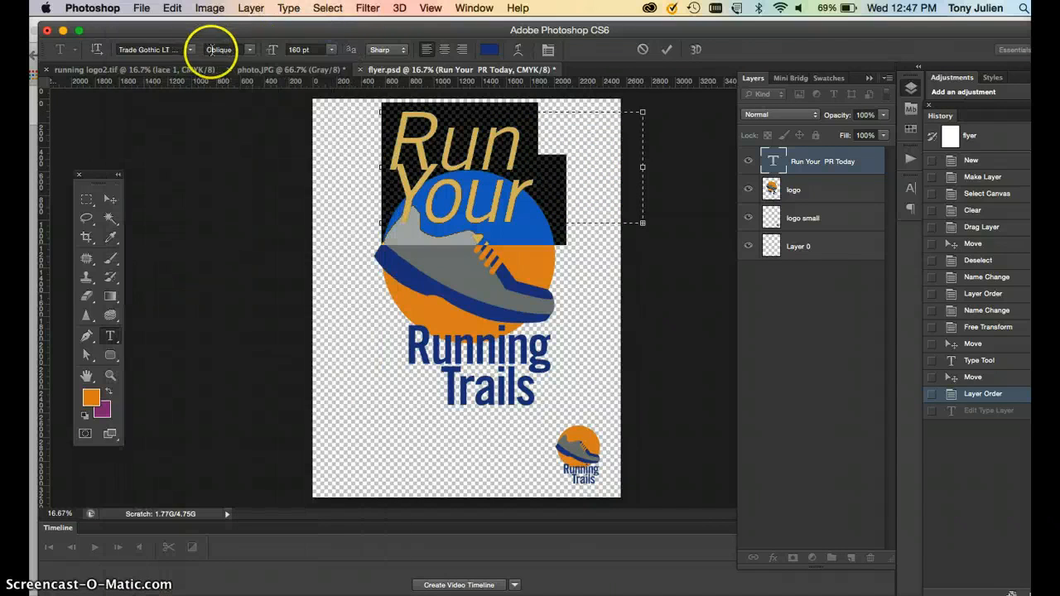
click(247, 51)
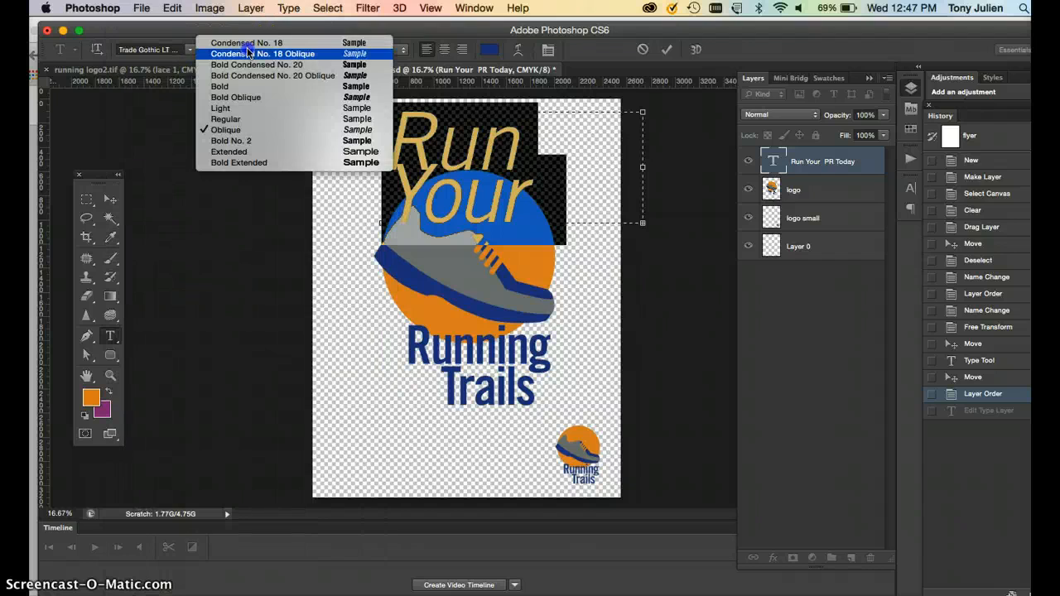
click(240, 131)
click(299, 49)
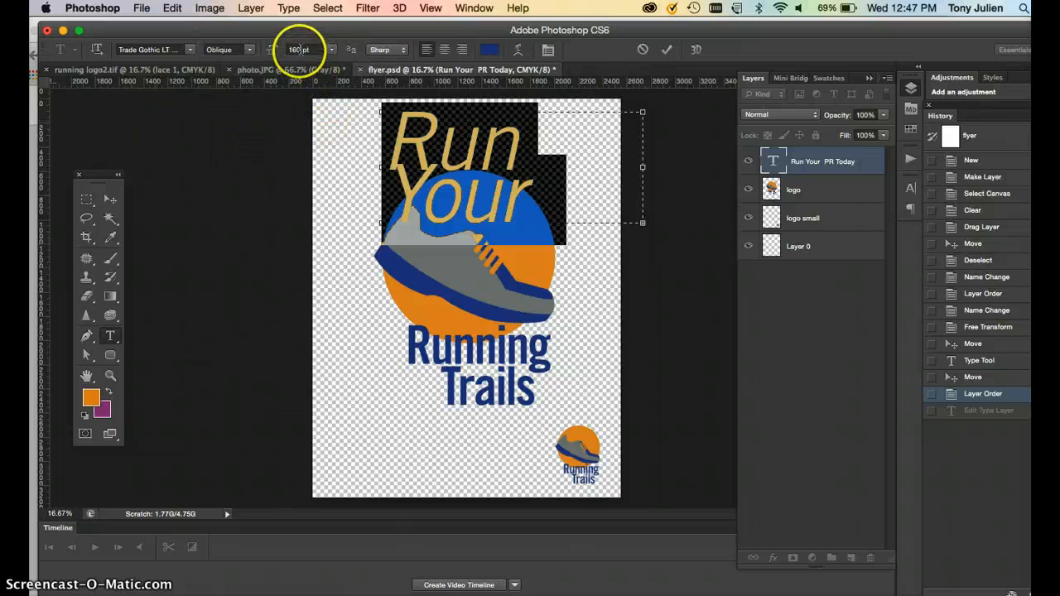
text(120)
key(Return)
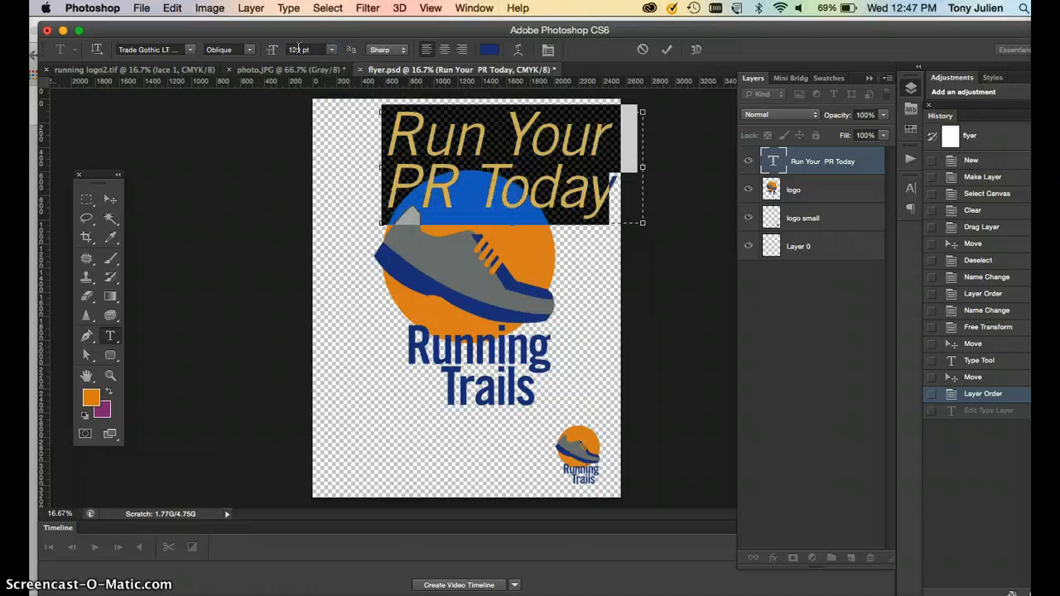
Scale down the large logo and move it lower, below the headline.
click(110, 199)
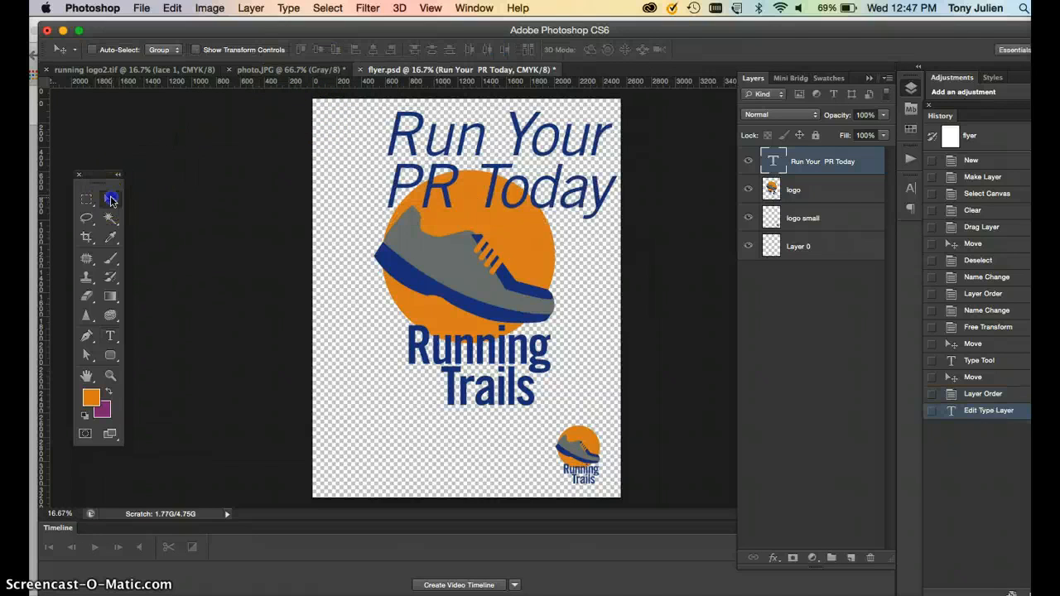
click(445, 294)
key(super+t)
drag(554, 403, 523, 364)
drag(471, 278, 478, 323)
double_click(473, 307)
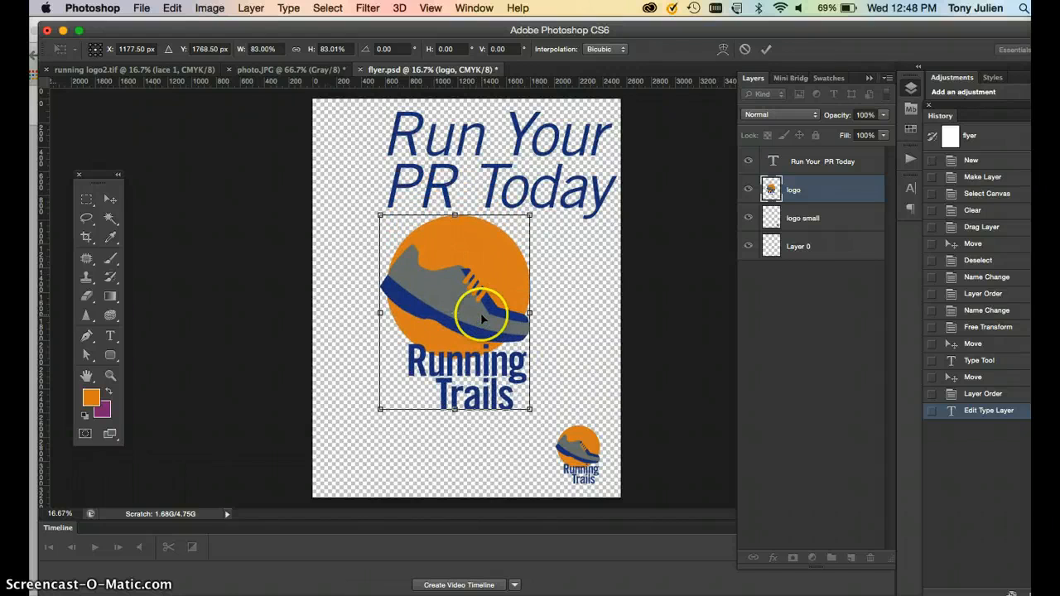
Shift the headline text slightly to the left.
click(800, 163)
drag(516, 149, 483, 154)
drag(486, 263, 492, 263)
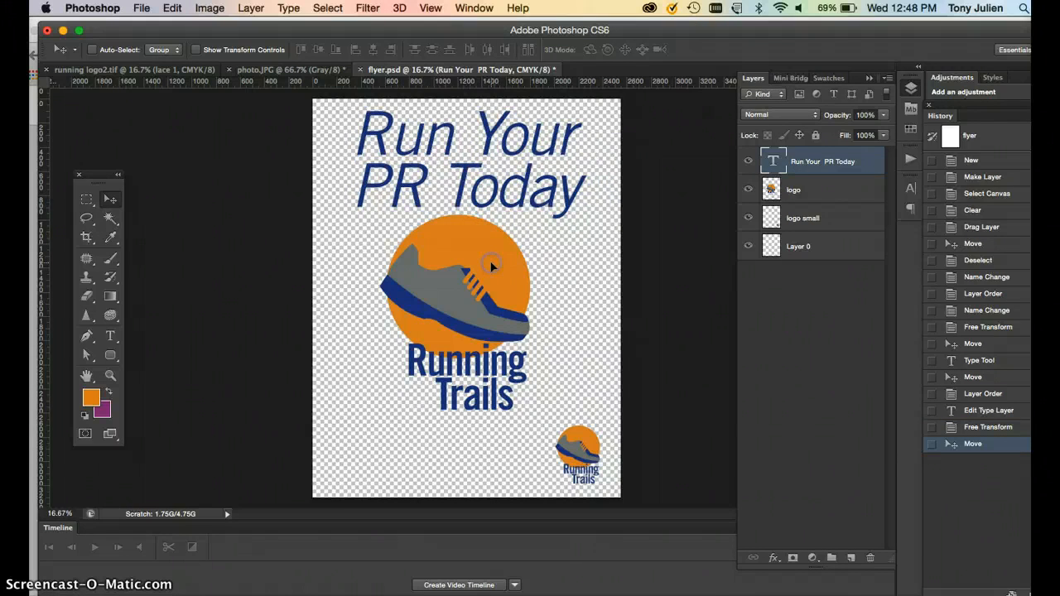
Scale the large logo down to about 85% and nudge it right, centred beneath the headline.
right_click(485, 306)
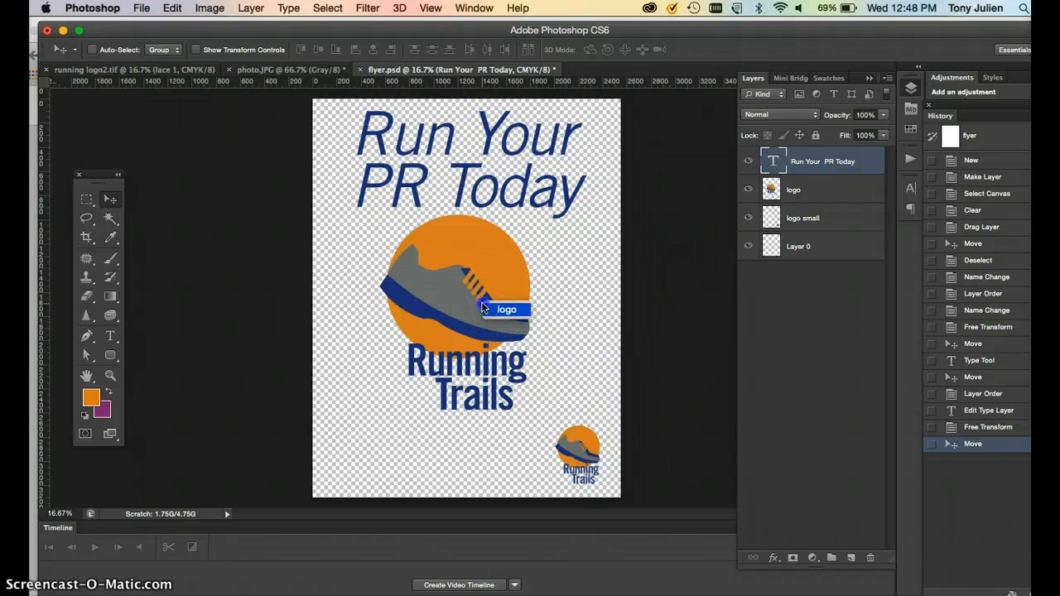
click(501, 310)
key(ctrl+t)
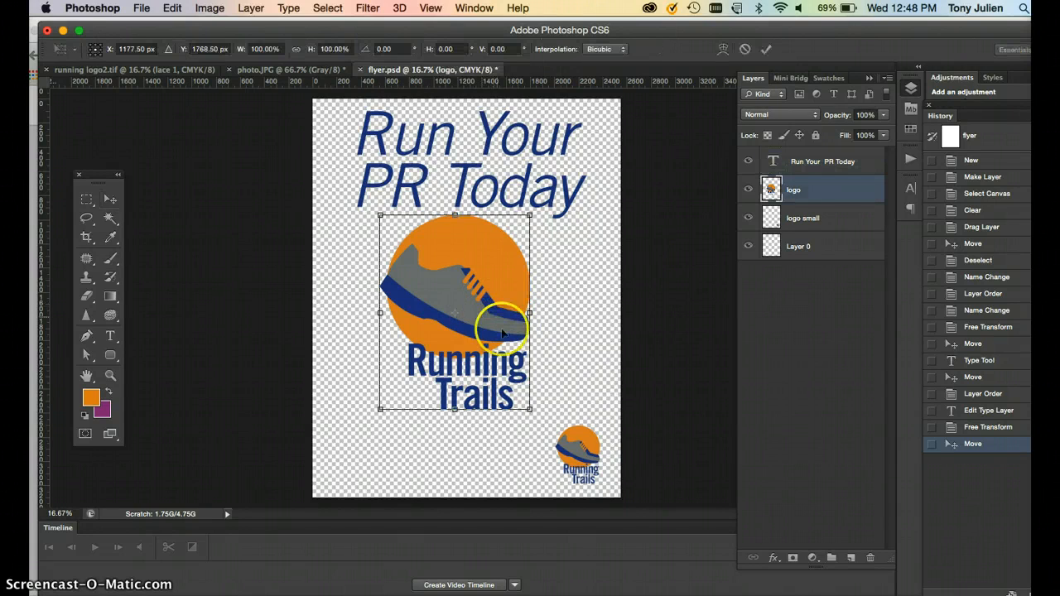
drag(529, 409, 508, 381)
drag(478, 308, 493, 308)
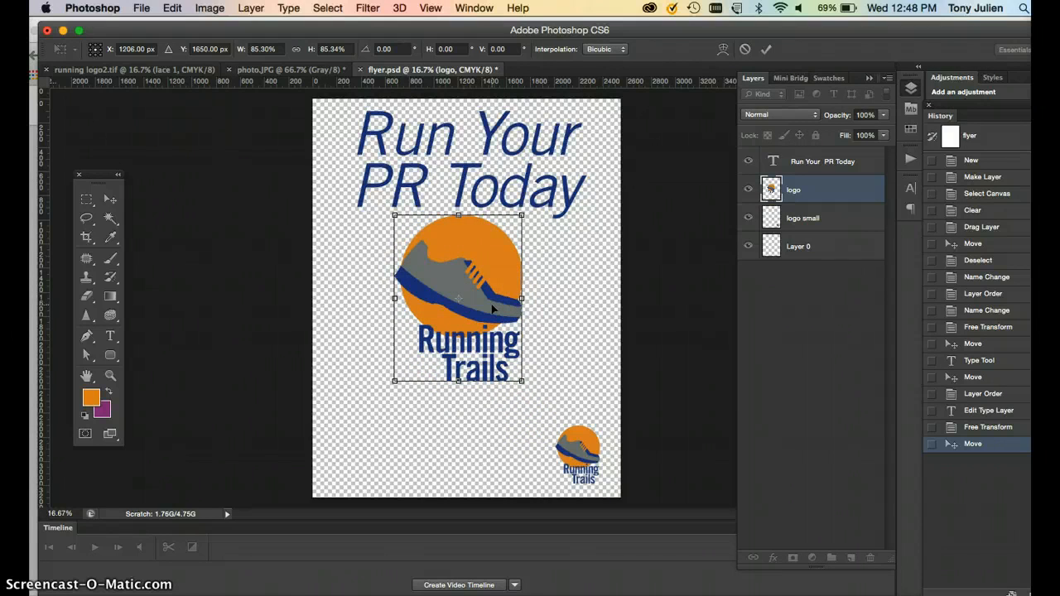
key(Return)
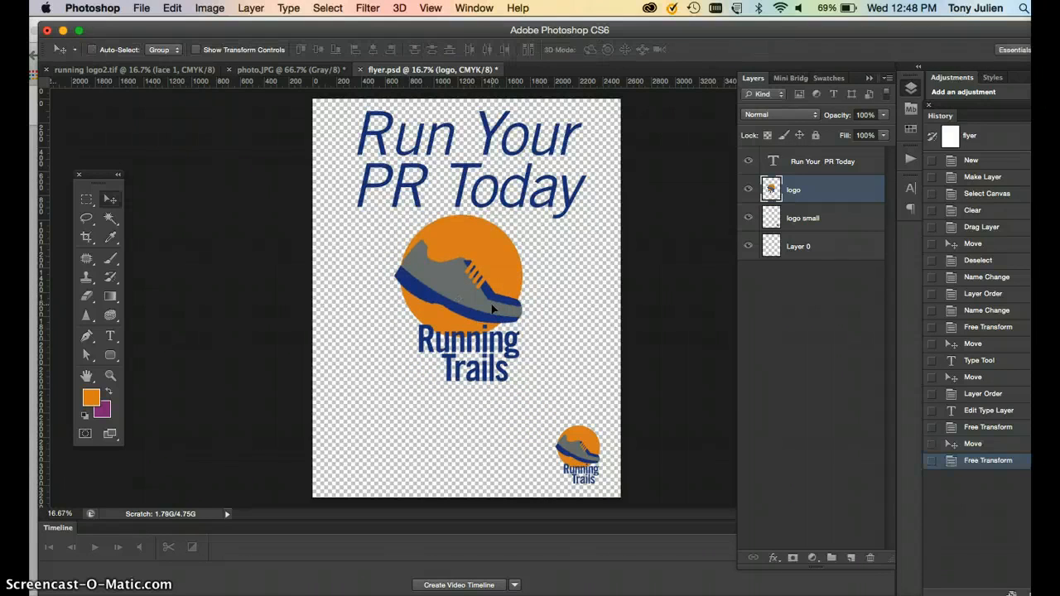
Save the flyer and draw an orange rounded rectangle about 1470 × 324 px below the large logo.
key(super+s)
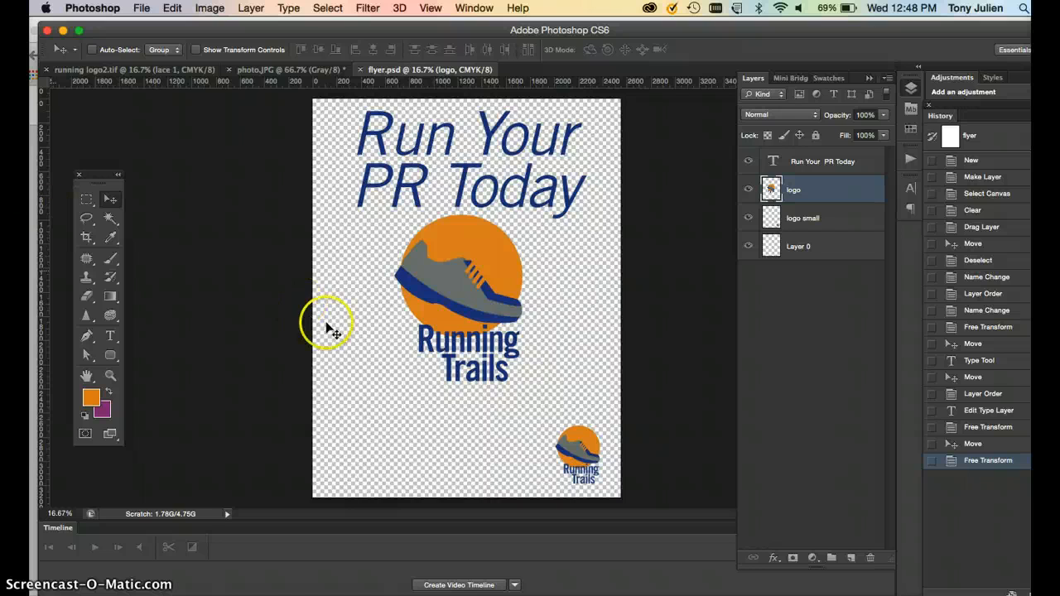
click(111, 358)
click(168, 366)
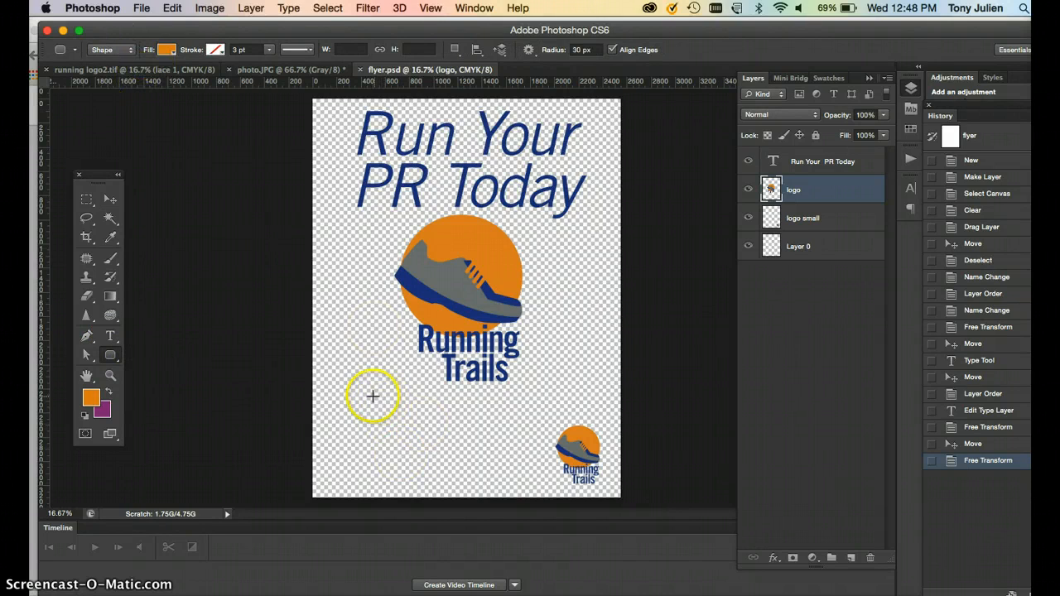
drag(372, 395, 549, 433)
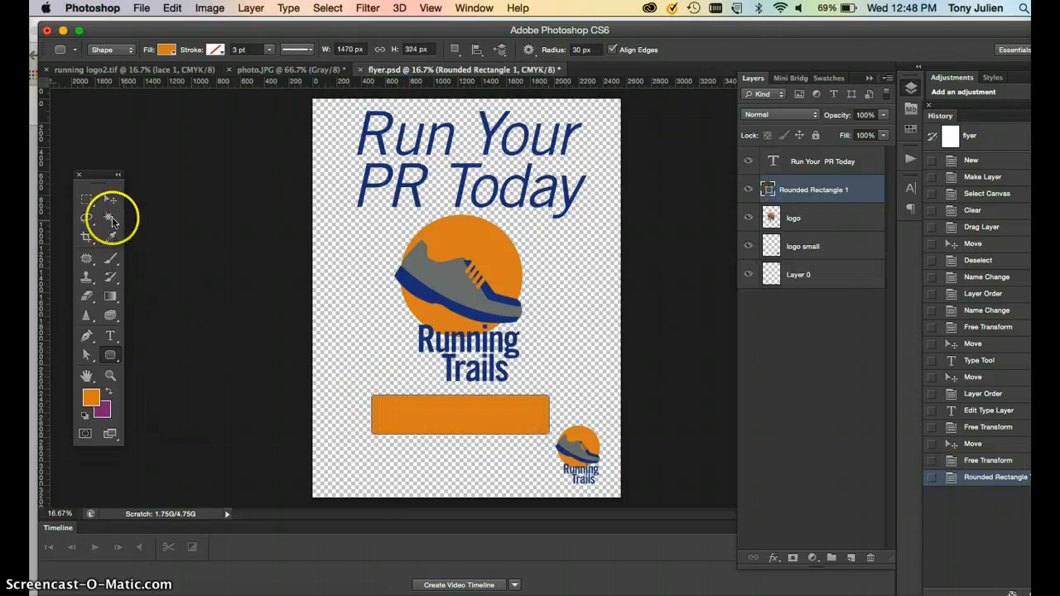
Shift the rounded rectangle slightly to the right.
click(111, 200)
drag(406, 416, 418, 416)
Raise the large logo slightly and move the rounded rectangle up beneath it.
right_click(451, 299)
click(469, 306)
drag(464, 286, 463, 273)
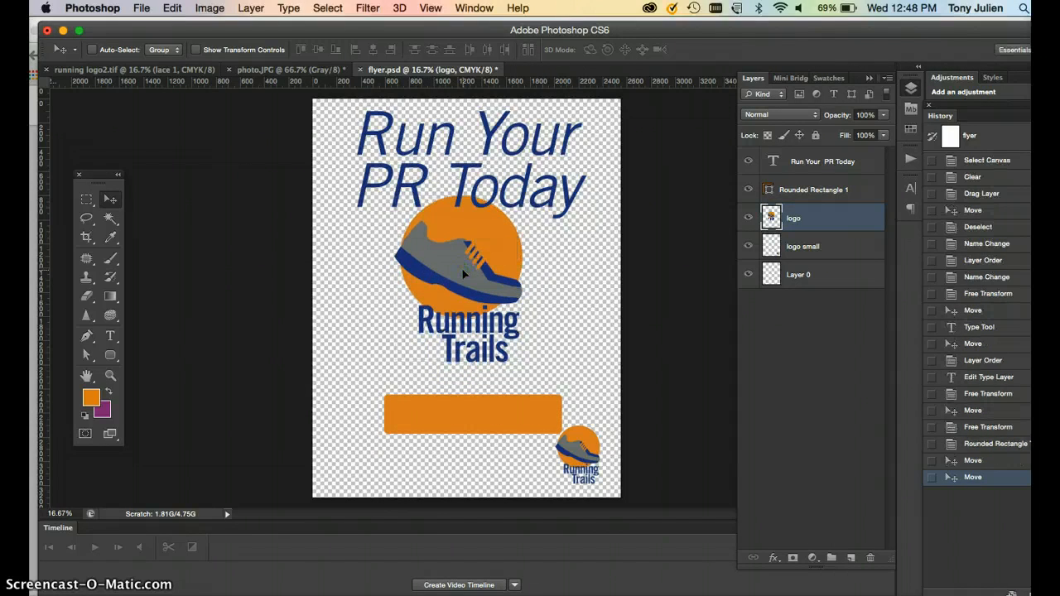
right_click(456, 407)
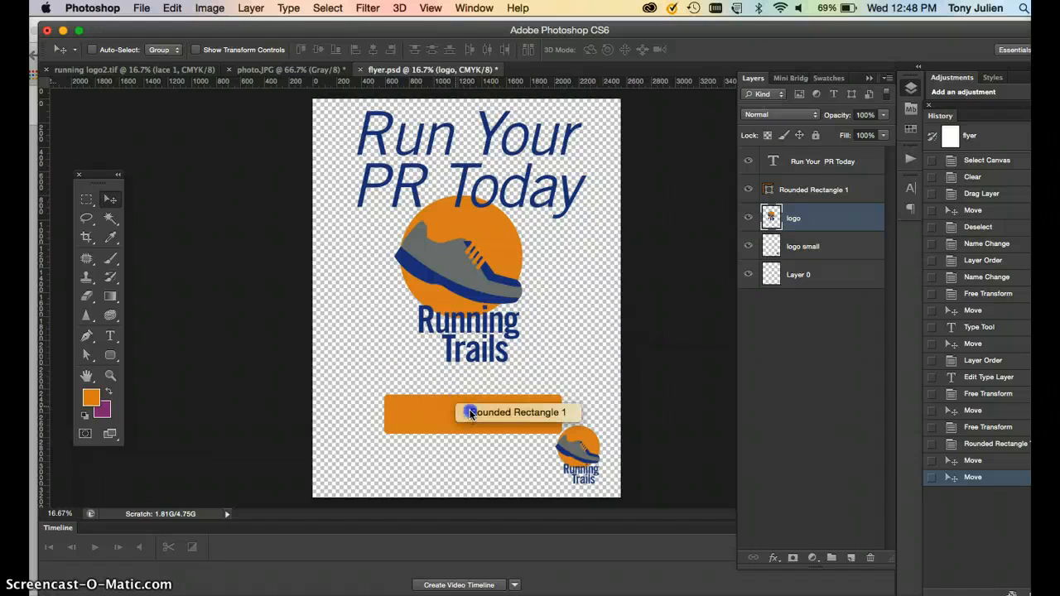
click(469, 409)
drag(470, 412, 469, 390)
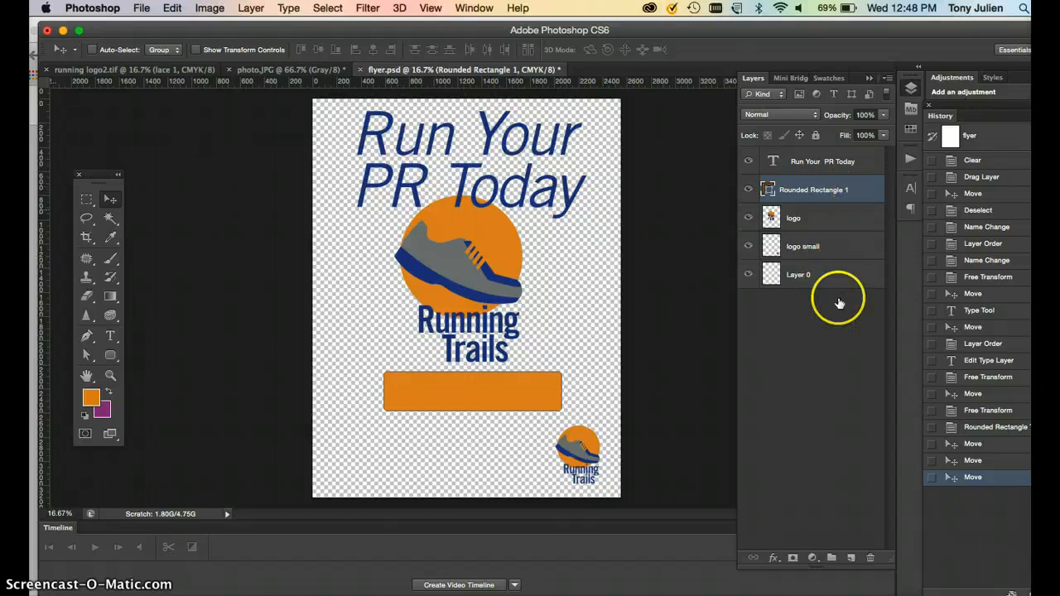
Add a text layer reading SIGN UP TODAY beside the orange rectangle.
click(110, 335)
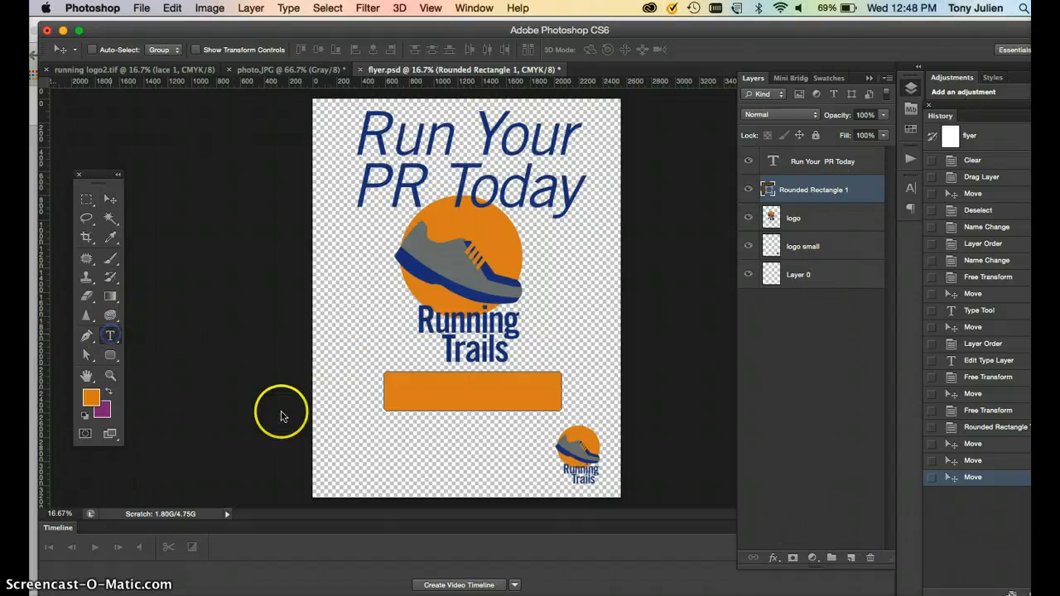
click(372, 389)
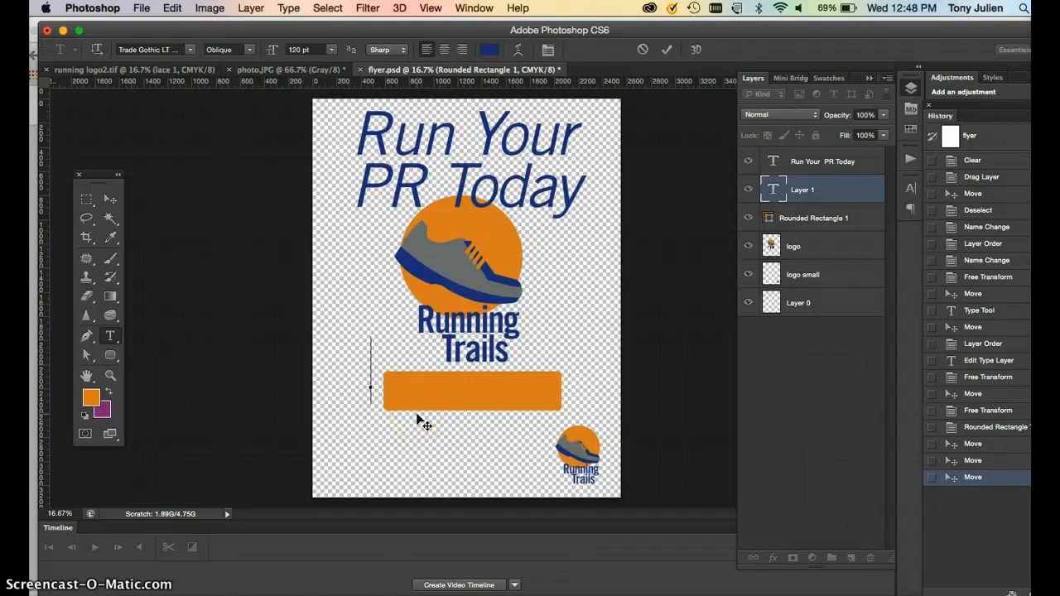
text(SIGN UP)
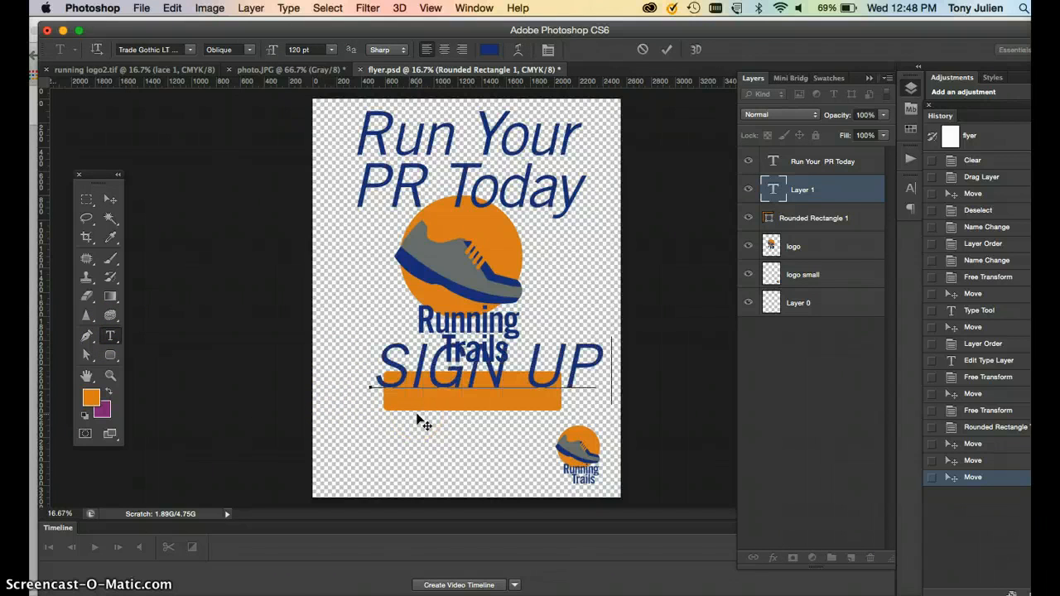
Select all of the SIGN UP TODAY text and reduce its size to 44 pt.
key(super+a)
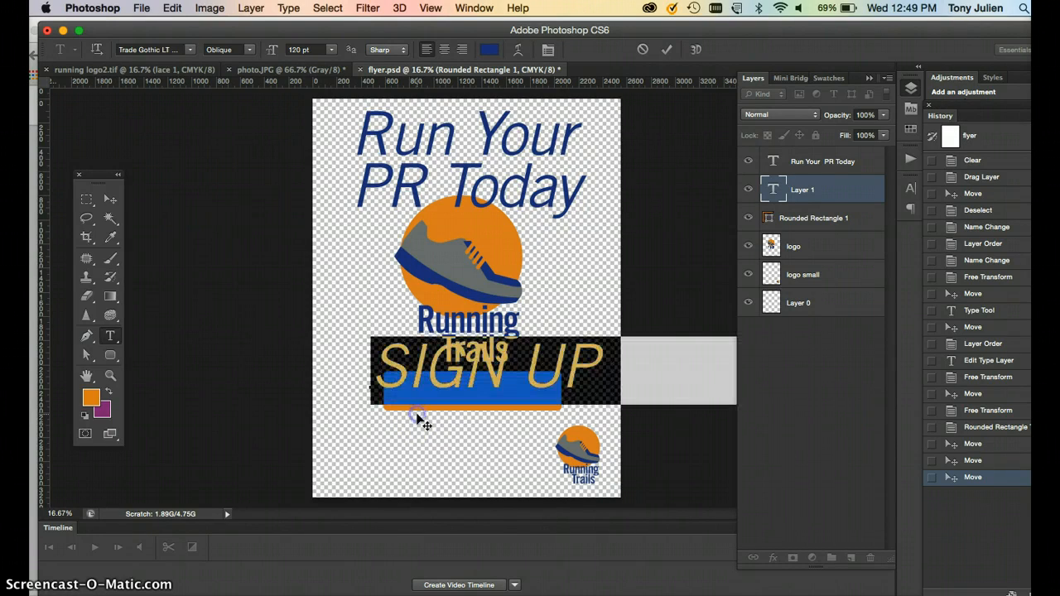
key(super+shift+comma)
key(super+shift+comma)
key(super+shift+comma)
key(super+shift+comma)
key(super+shift+comma)
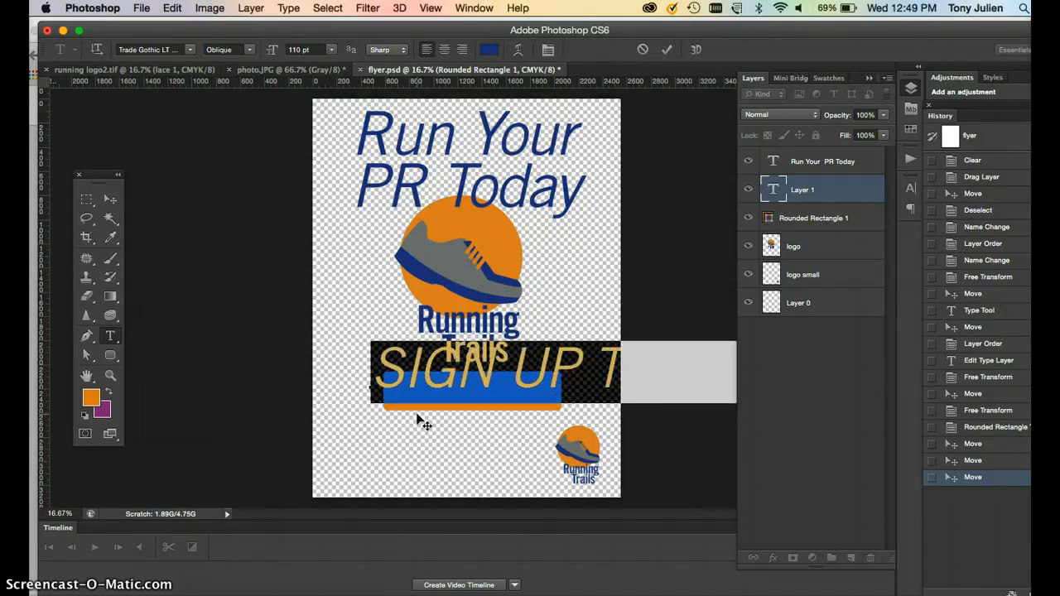
key(super+shift+comma)
key(super+shift+comma)
key(super+shift+comma)
key(super+shift+comma)
key(super+shift+comma)
key(super+shift+comma)
key(super+shift+comma)
key(super+shift+comma)
key(super+shift+comma)
key(super+shift+comma)
key(super+shift+comma)
key(super+shift+comma)
key(super+shift+comma)
key(super+shift+comma)
key(super+shift+comma)
key(super+shift+comma)
key(super+shift+comma)
key(super+shift+comma)
key(super+shift+comma)
key(super+shift+comma)
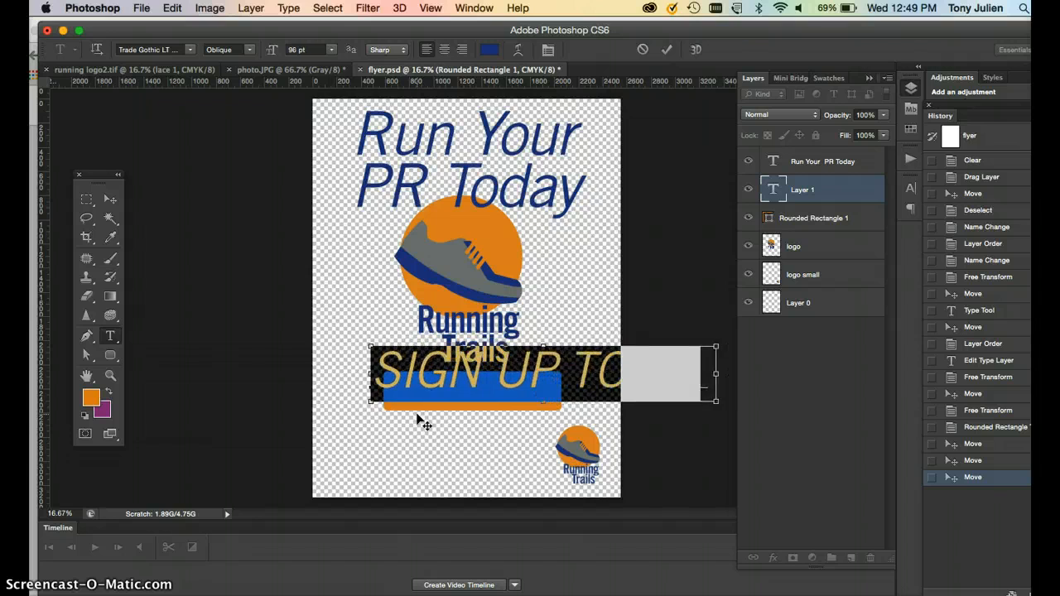
key(super+shift+comma)
key(super+shift+comma)
key(super+shift+comma)
key(super+shift+comma)
key(super+shift+comma)
key(super+shift+comma)
key(super+shift+comma)
key(super+shift+comma)
key(super+shift+comma)
key(super+shift+comma)
key(super+shift+comma)
key(super+shift+comma)
key(super+shift+comma)
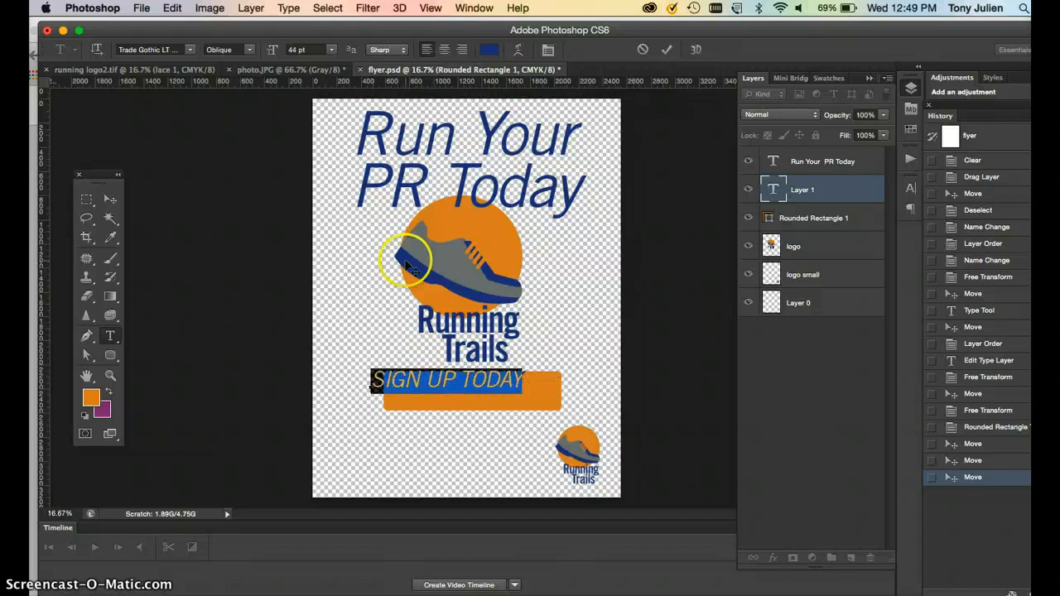
Centre-align the SIGN UP TODAY text and set its style to Bold Condensed No. 20.
click(444, 50)
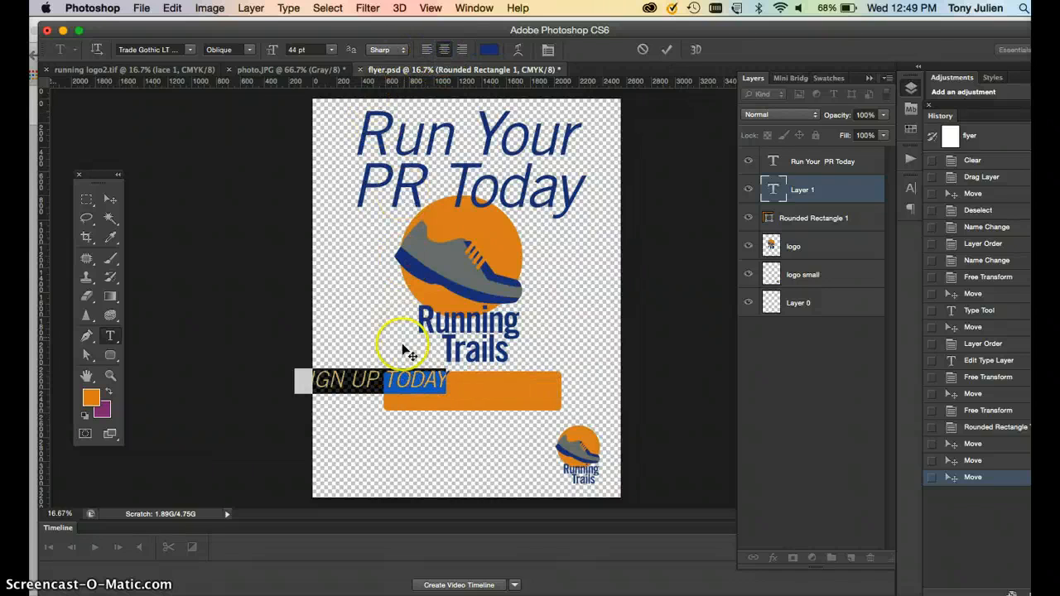
click(249, 50)
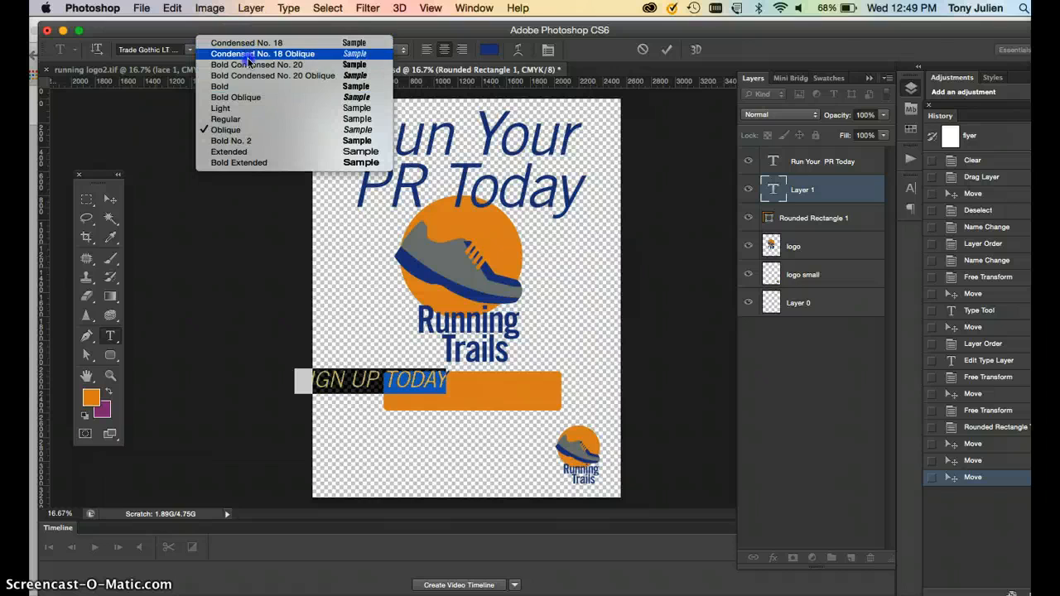
click(248, 64)
Move the SIGN UP TODAY text onto the orange rectangle, centred as a button.
click(110, 199)
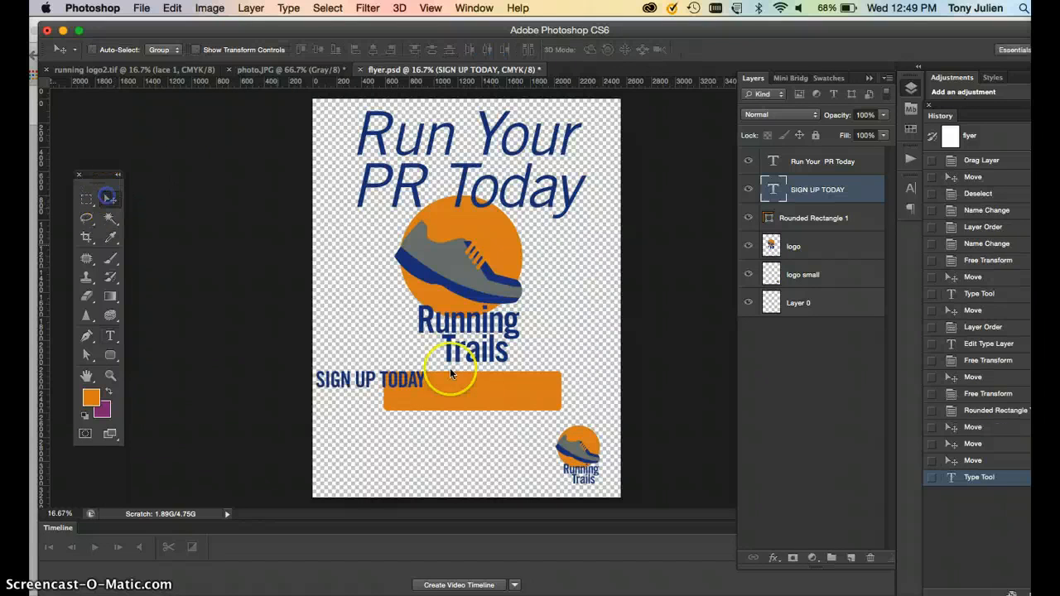
drag(389, 396, 495, 397)
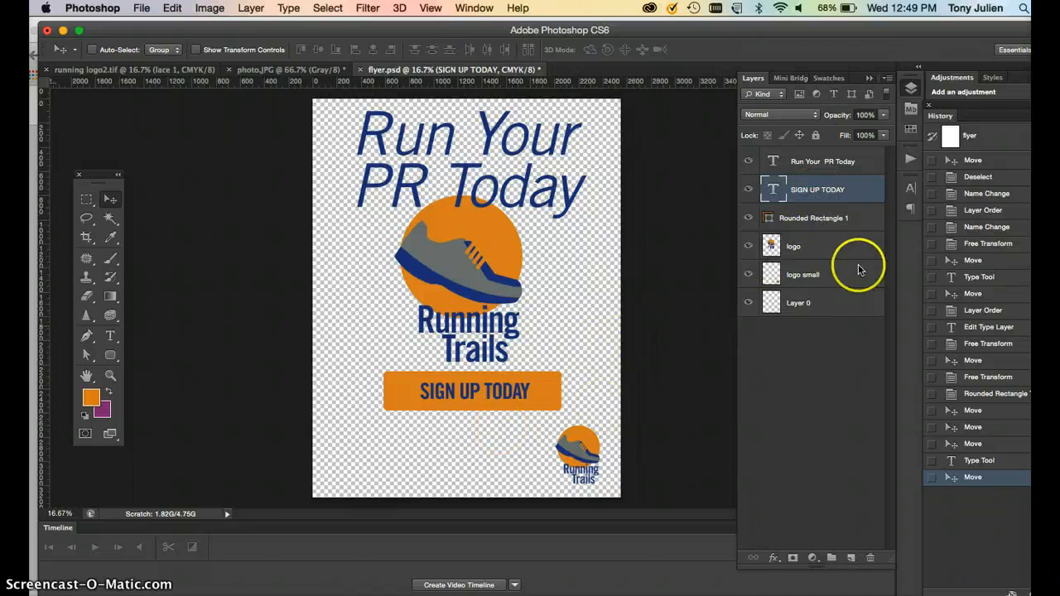
Select both the button text and the rounded rectangle and nudge them down together.
shift+click(862, 219)
key(shift+Down)
key(shift+Down)
key(shift+Down)
key(shift+Down)
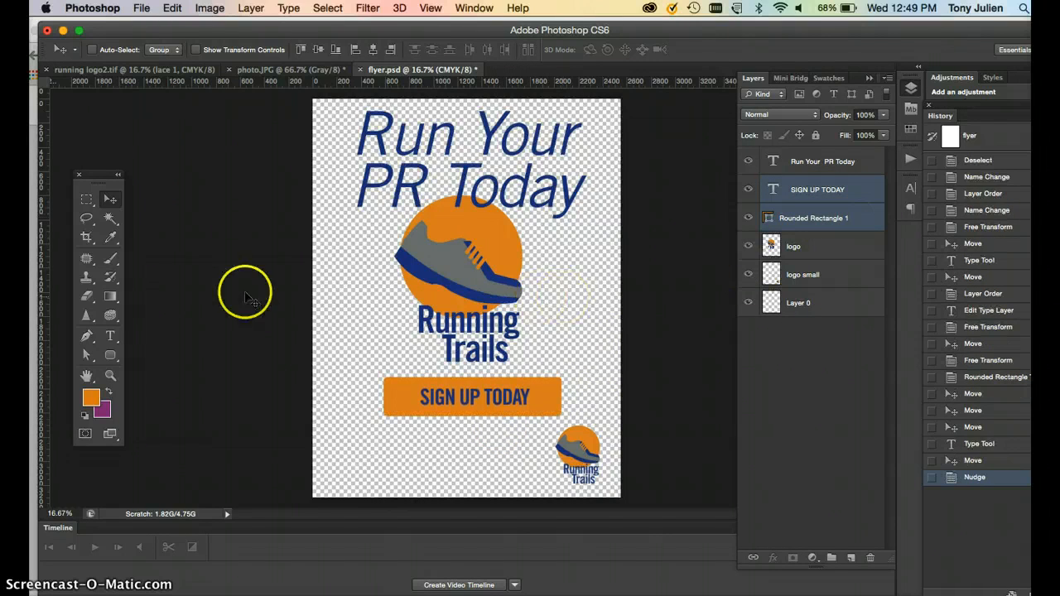
Draw a paragraph text box below the button and set its font size to 12 pt.
click(86, 199)
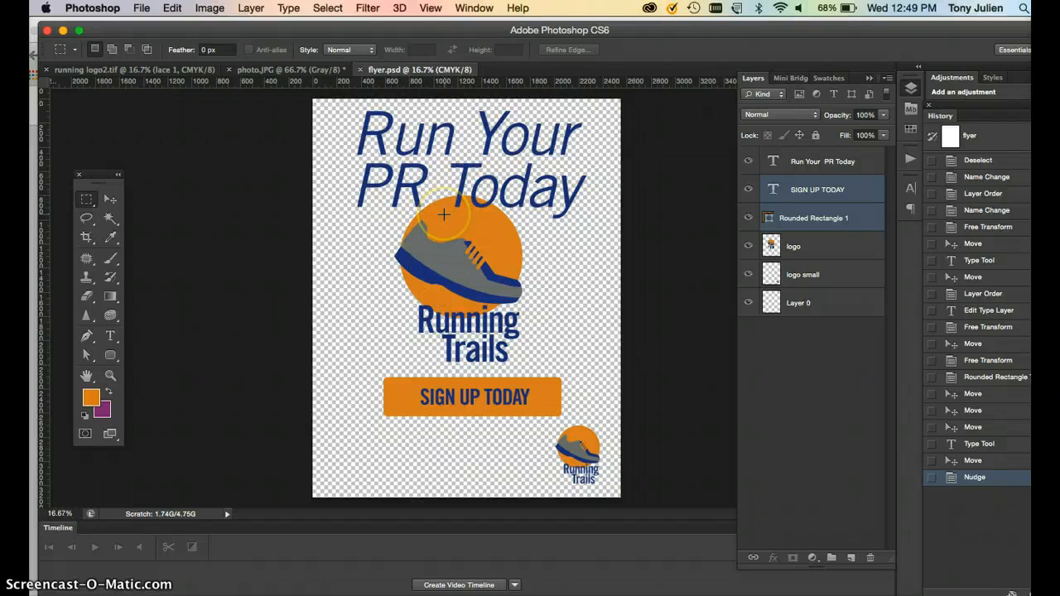
click(110, 199)
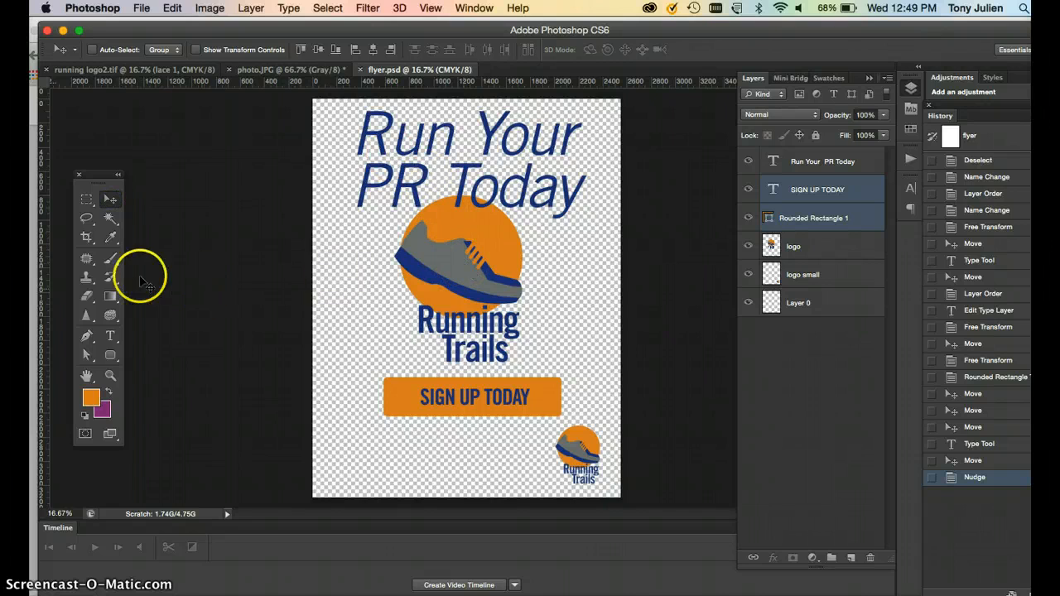
click(110, 338)
drag(386, 428, 521, 470)
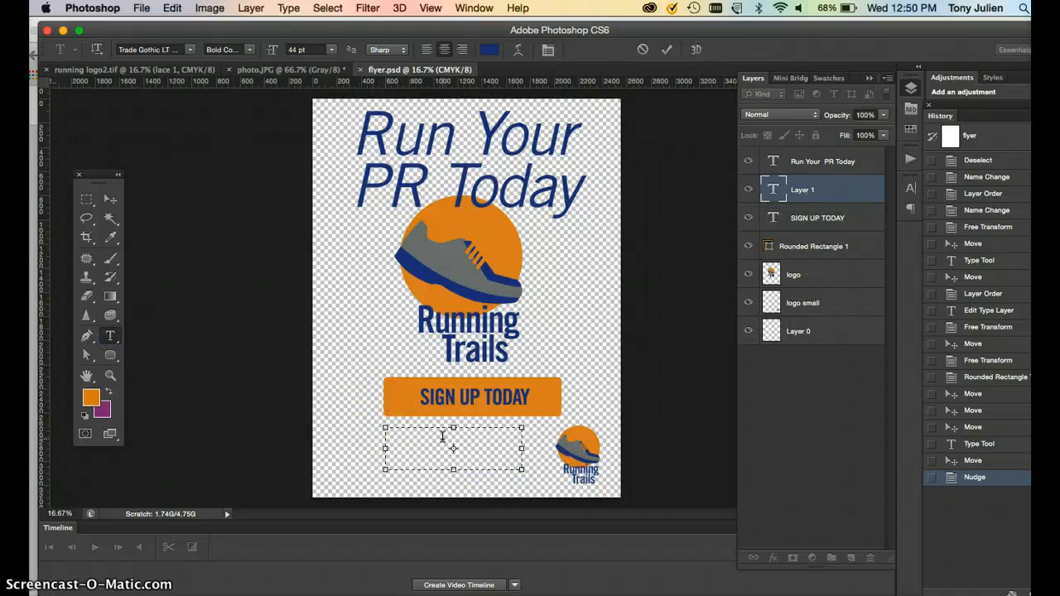
click(308, 50)
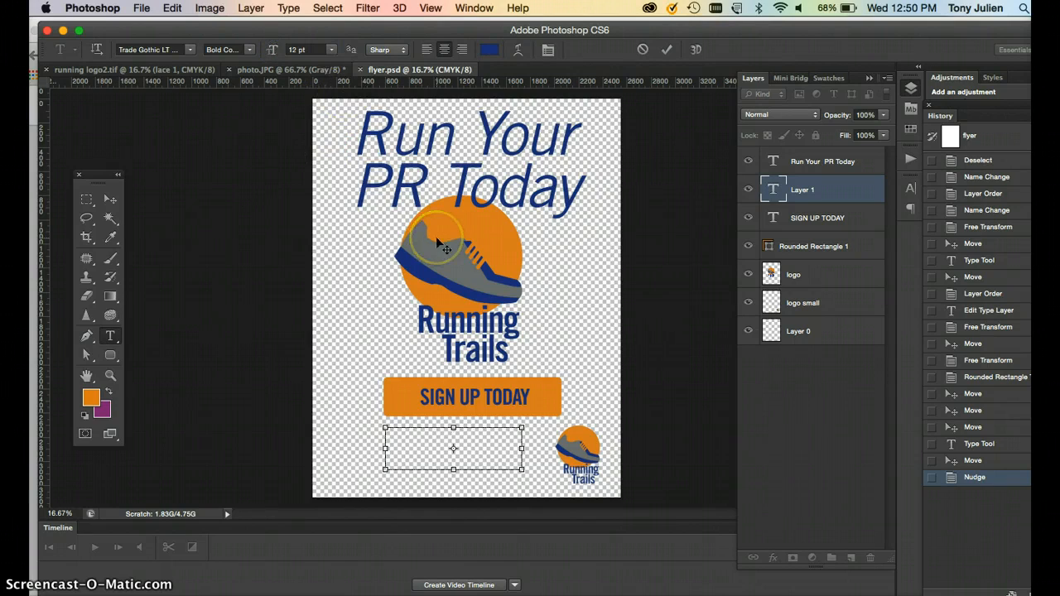
Left-align the paragraph text and enter Venue: as its first line.
key(super+plus)
key(super+plus)
click(426, 50)
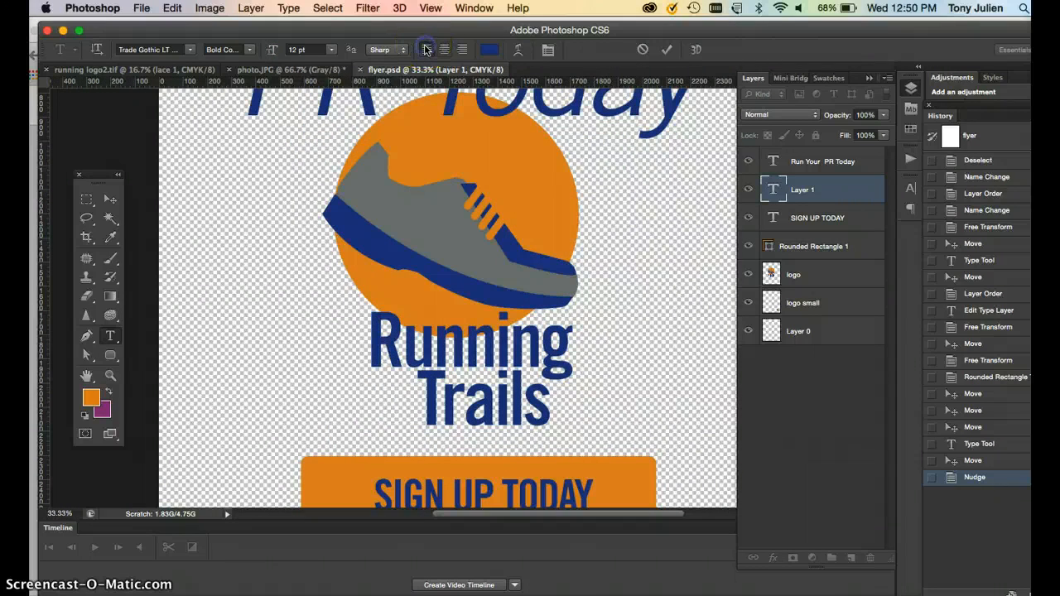
scroll(367, 433, down, 5)
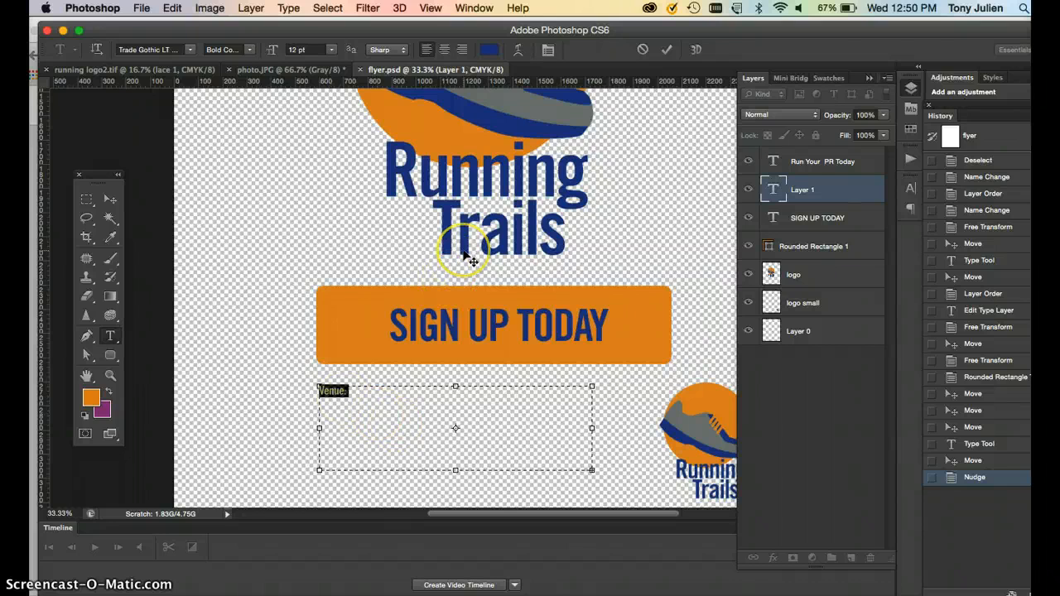
Set the paragraph's leading to 14 pt and add a Time: line.
key(super+t)
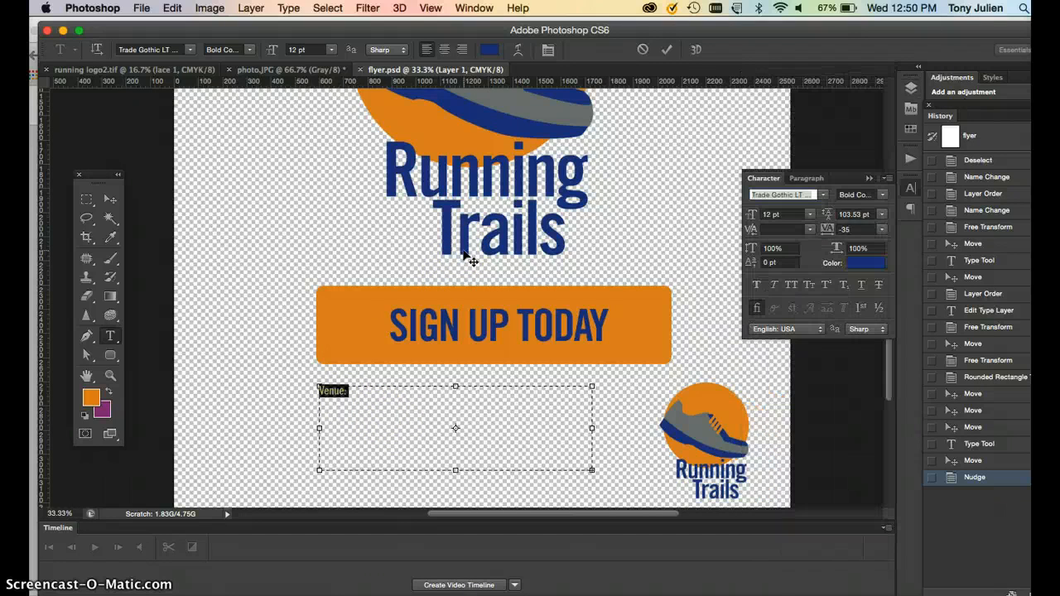
click(847, 212)
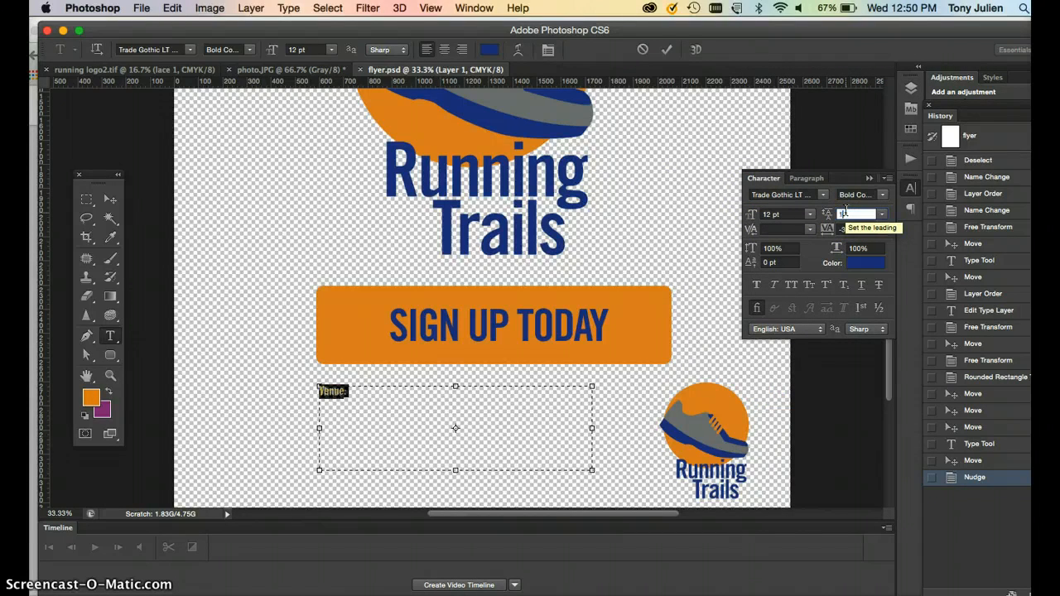
click(324, 402)
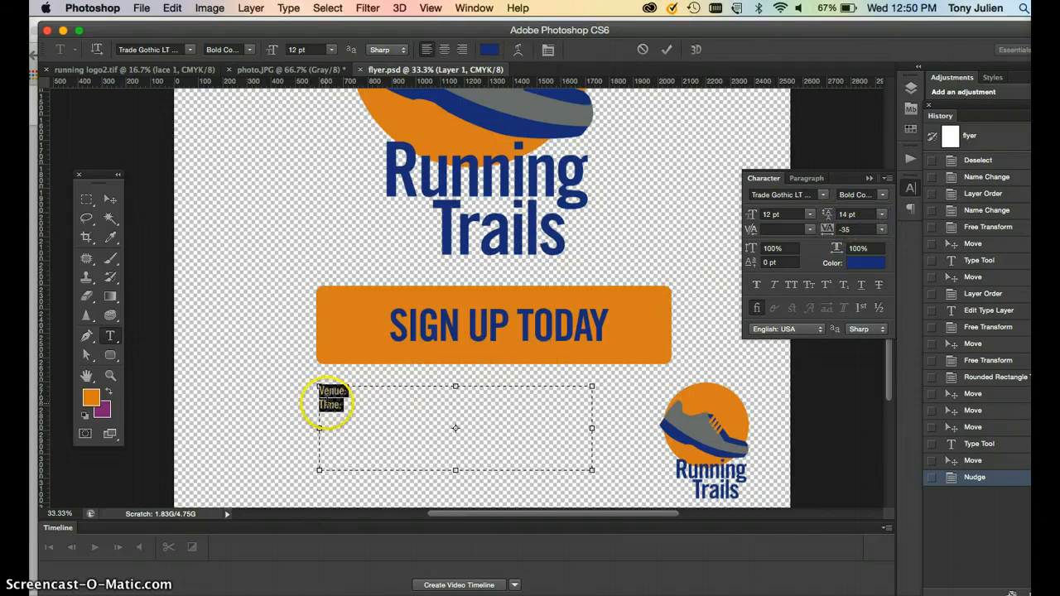
Add Date: and Price: lines and a line reading Some other information about the race that will encourage someone to sign up.
click(349, 426)
text(i)
click(348, 407)
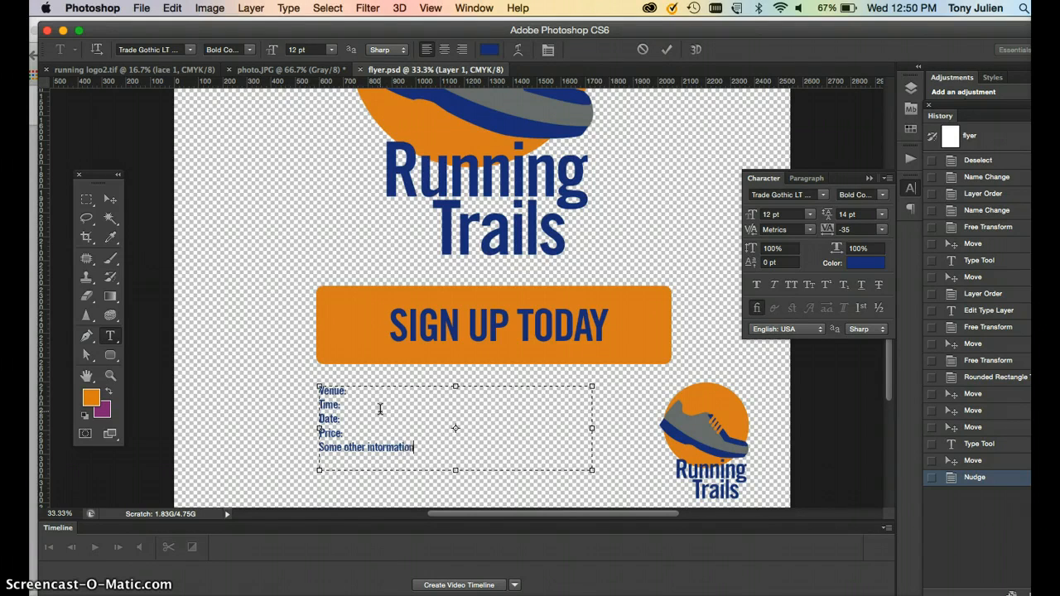
click(377, 447)
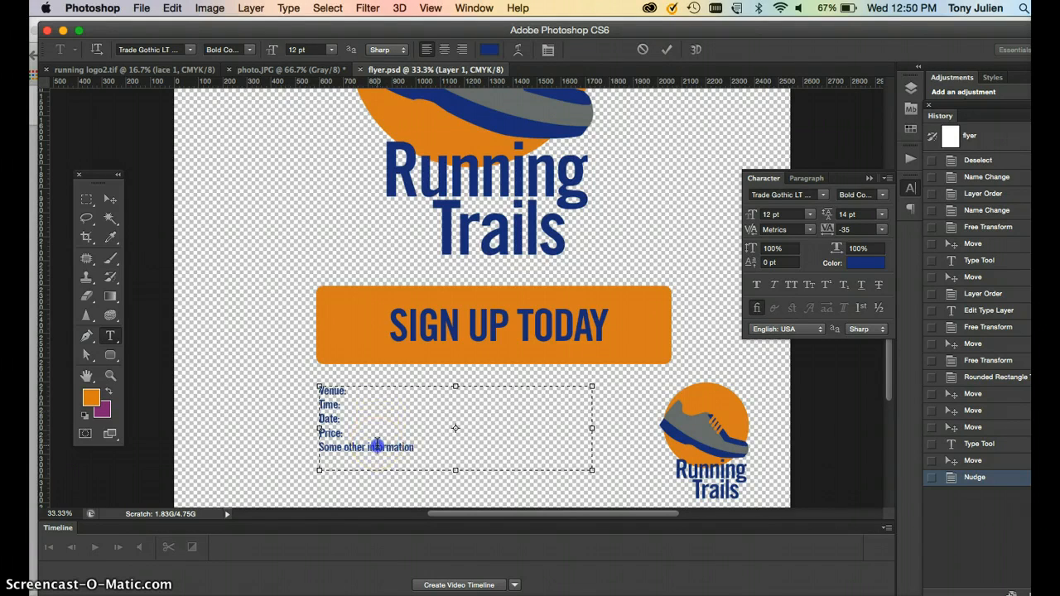
click(437, 449)
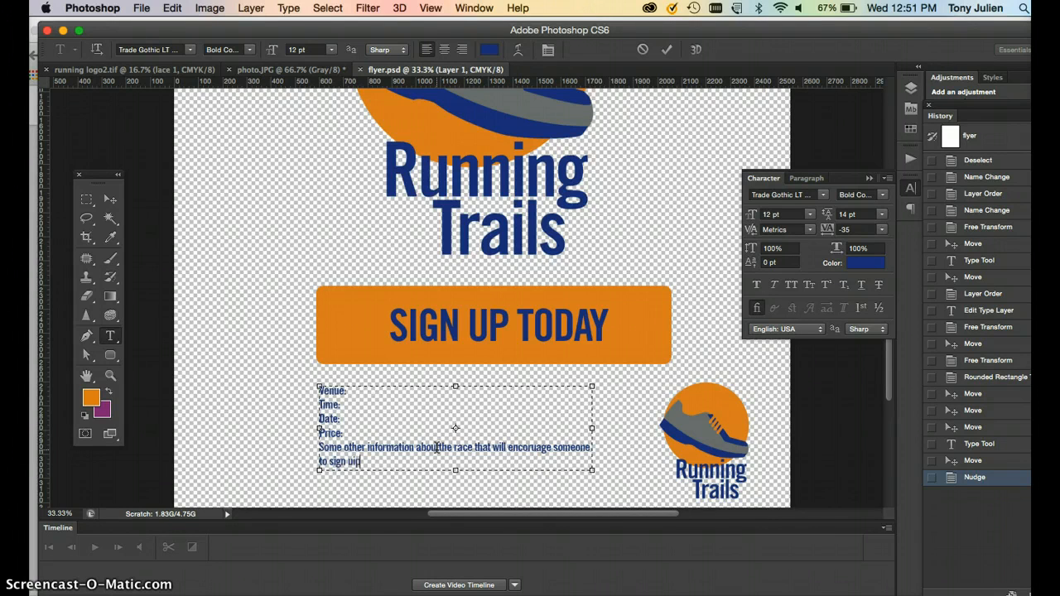
Fix the typos in the information sentence and break it before 'someone', then commit the text.
key(super+plus)
scroll(440, 455, down, 3)
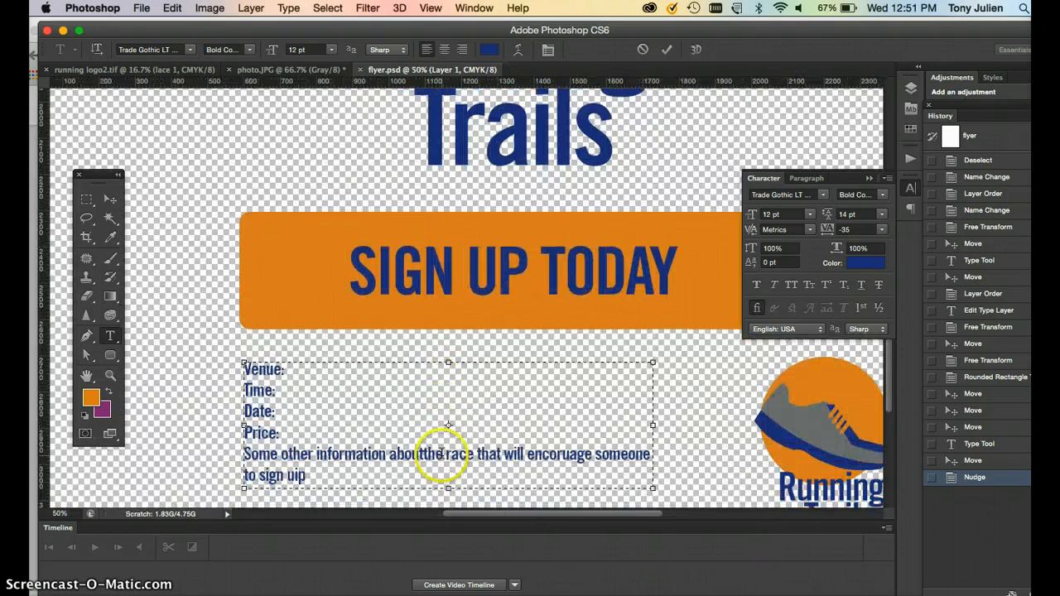
click(296, 479)
click(417, 456)
click(564, 456)
click(603, 455)
key(Return)
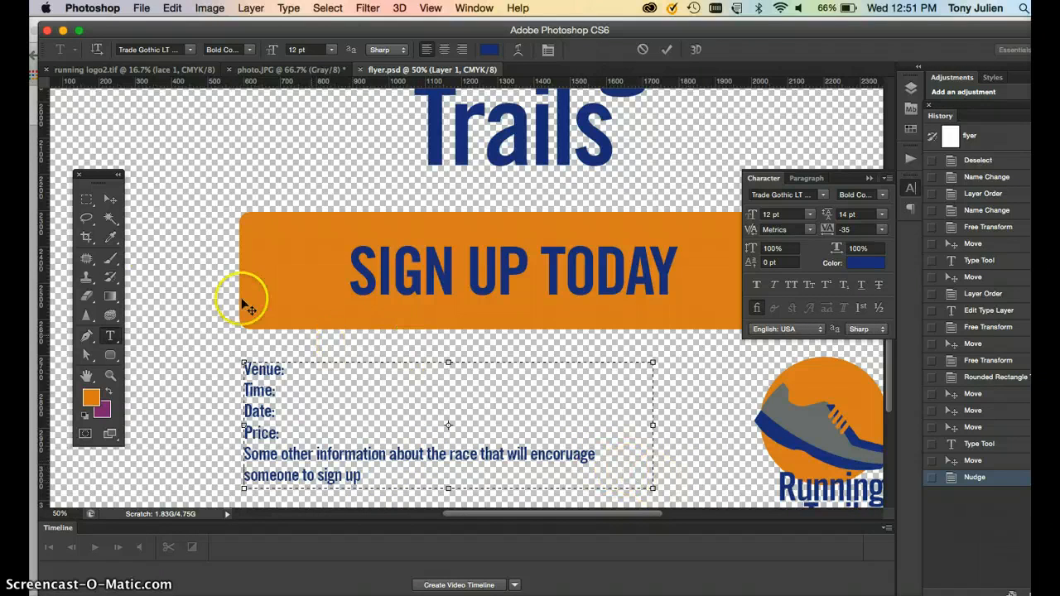
click(109, 200)
Add a period to the end of the information sentence and commit the text.
scroll(197, 323, down, 3)
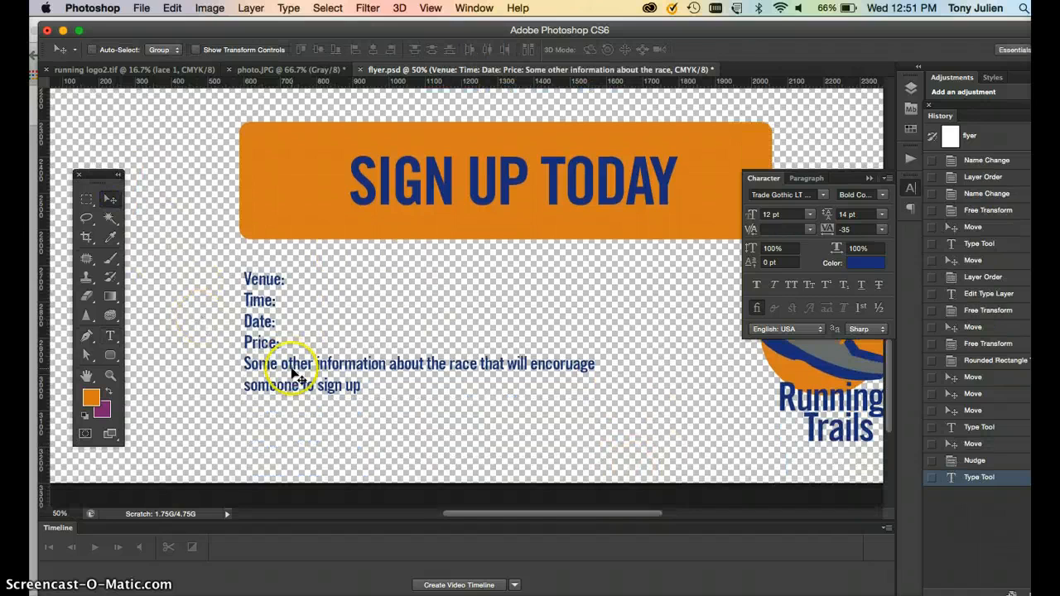
click(111, 336)
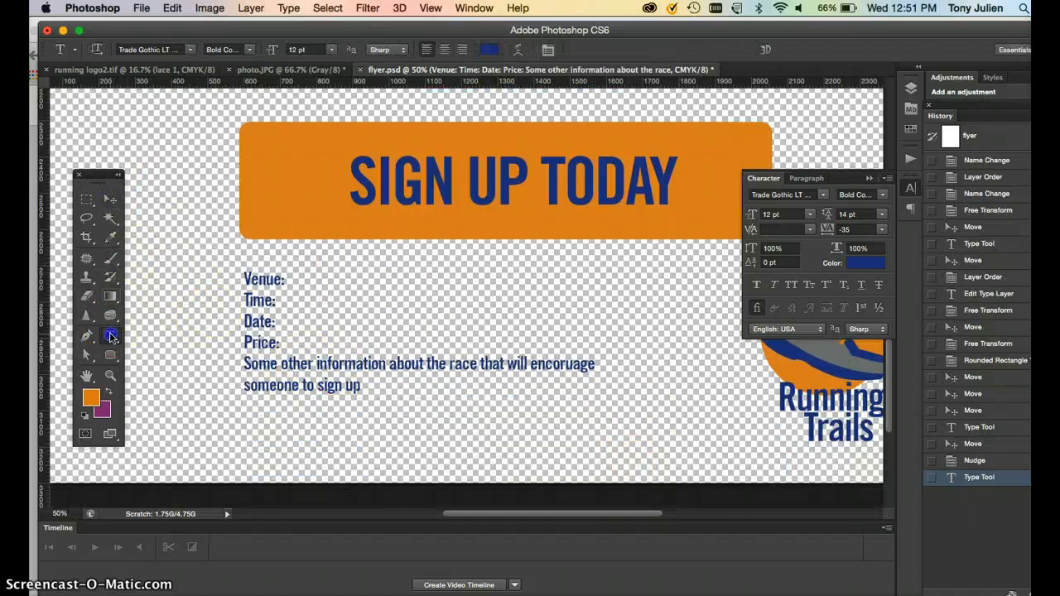
click(361, 385)
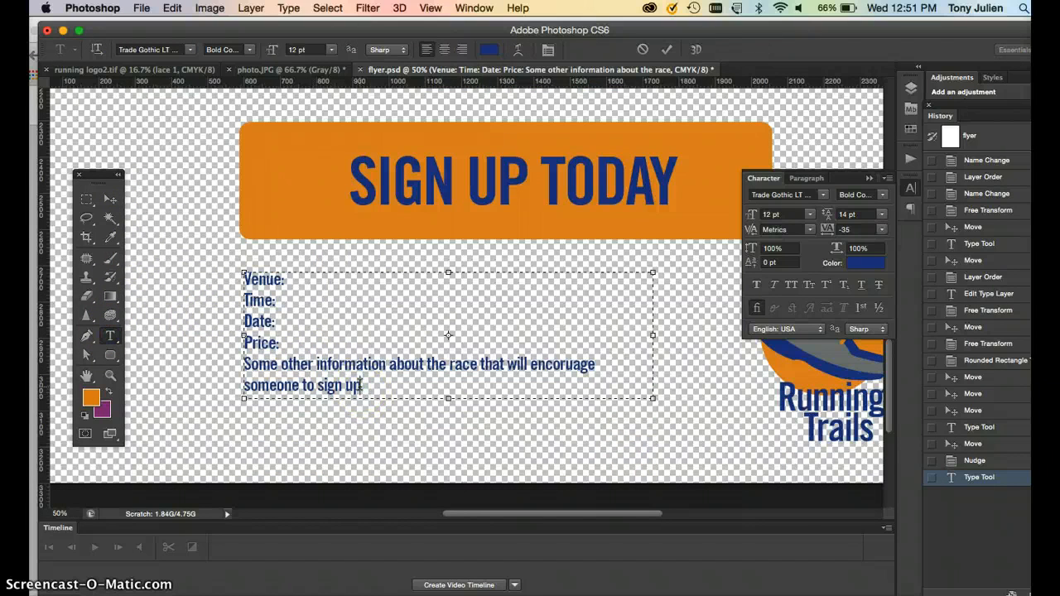
text(.)
key(super+equal)
key(super+minus)
key(super+minus)
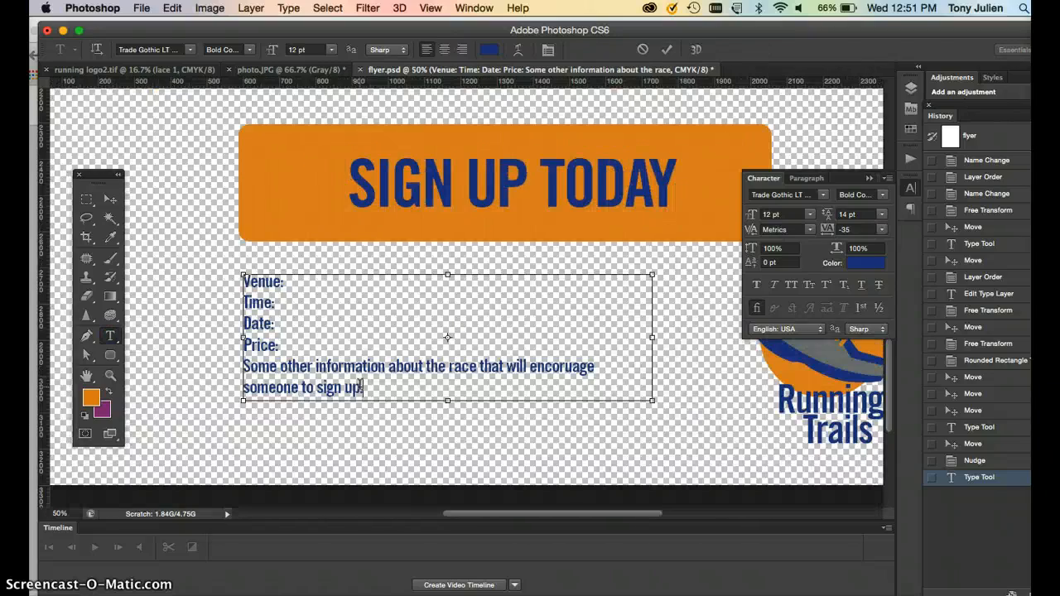
click(110, 199)
Select the SIGN UP TODAY text and rounded rectangle together and scale them down to about 78%.
scroll(257, 269, up, 10)
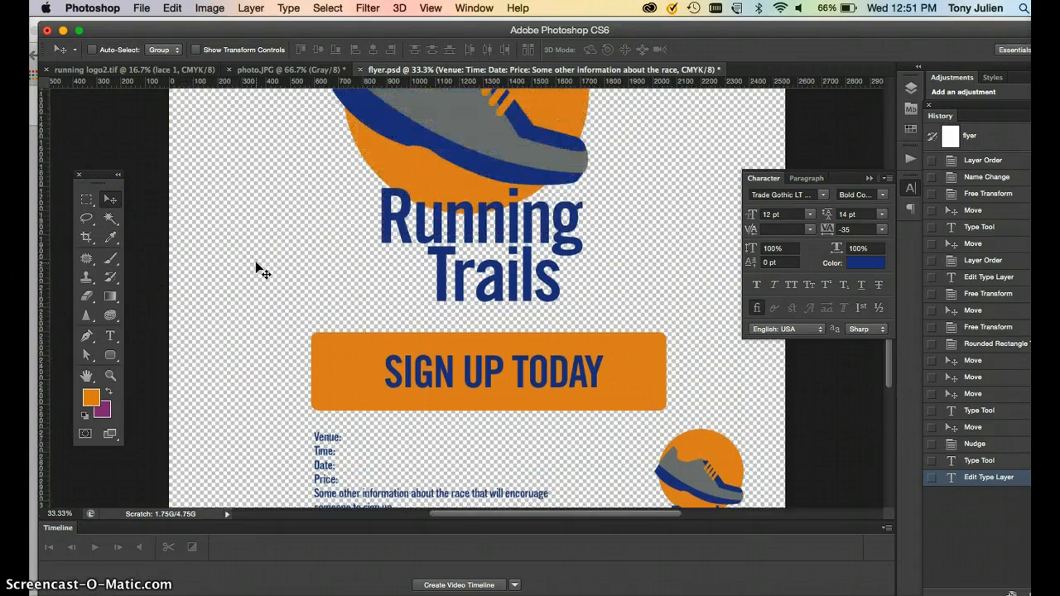
scroll(257, 269, down, 6)
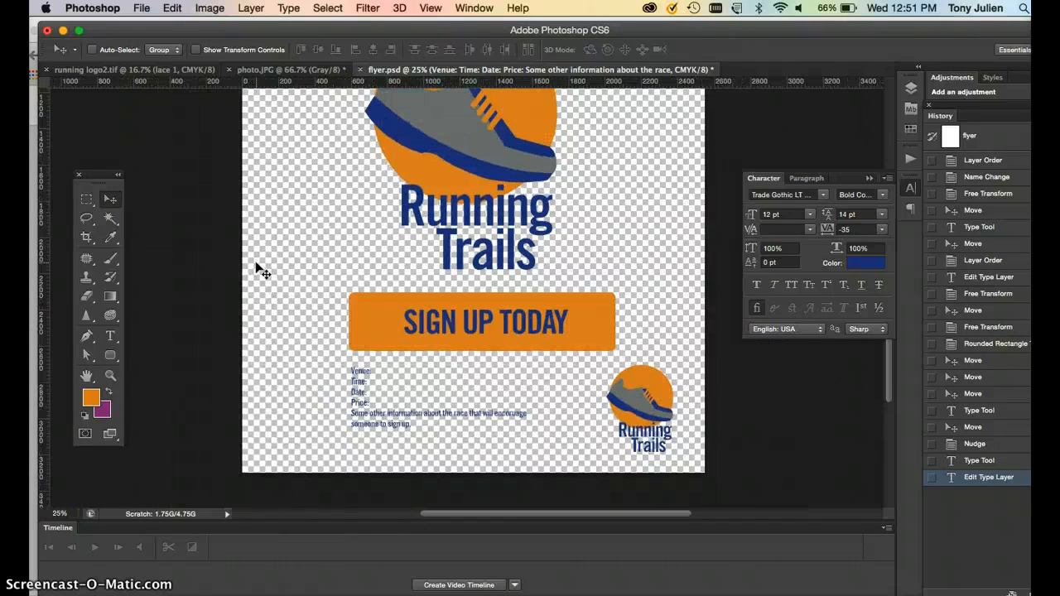
key(super+minus)
click(467, 334)
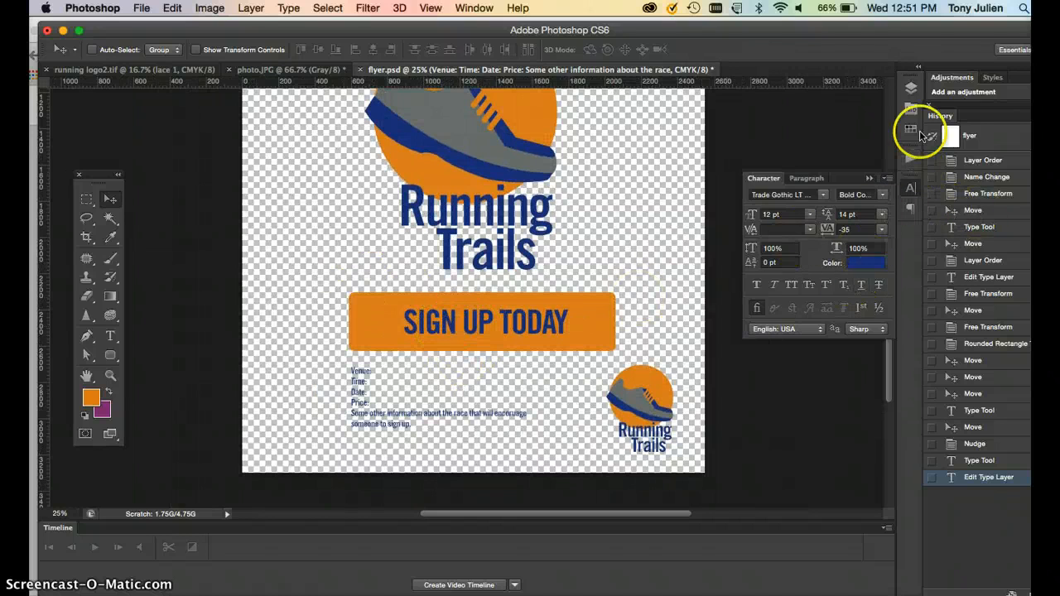
click(912, 96)
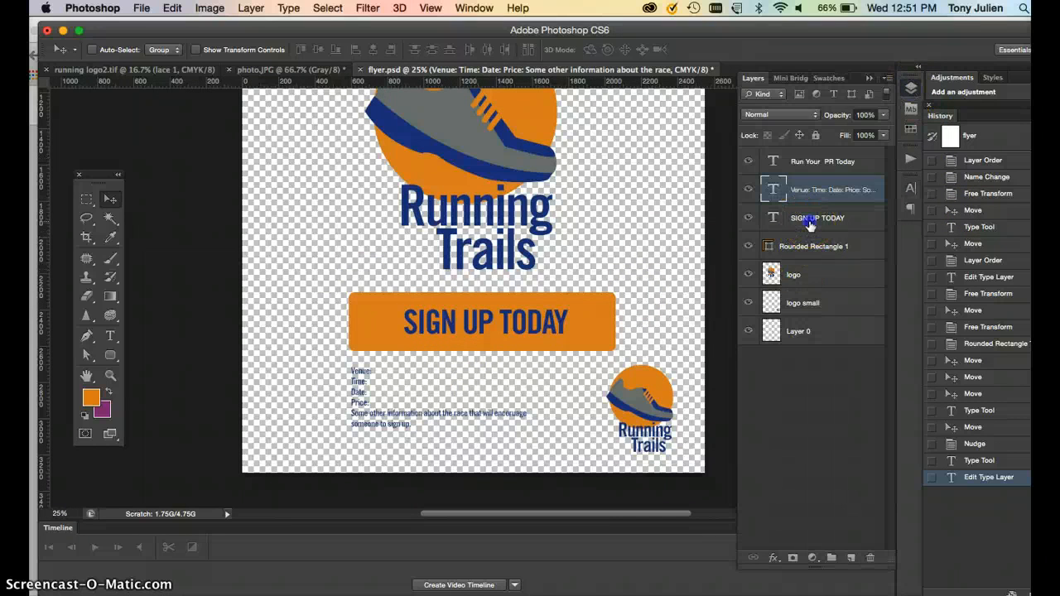
click(811, 225)
shift+click(809, 246)
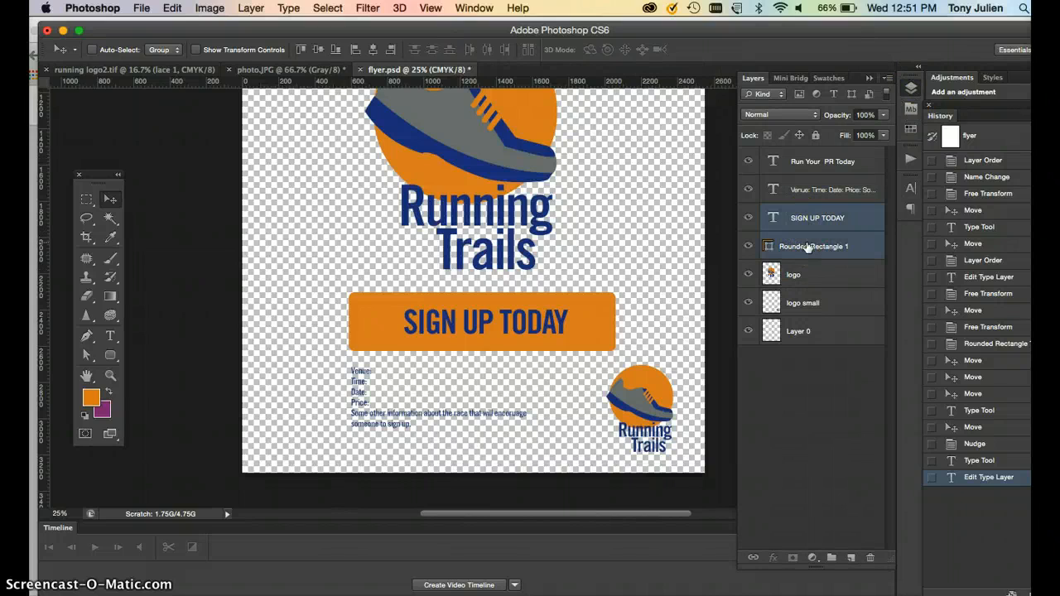
key(super+t)
drag(611, 349, 530, 330)
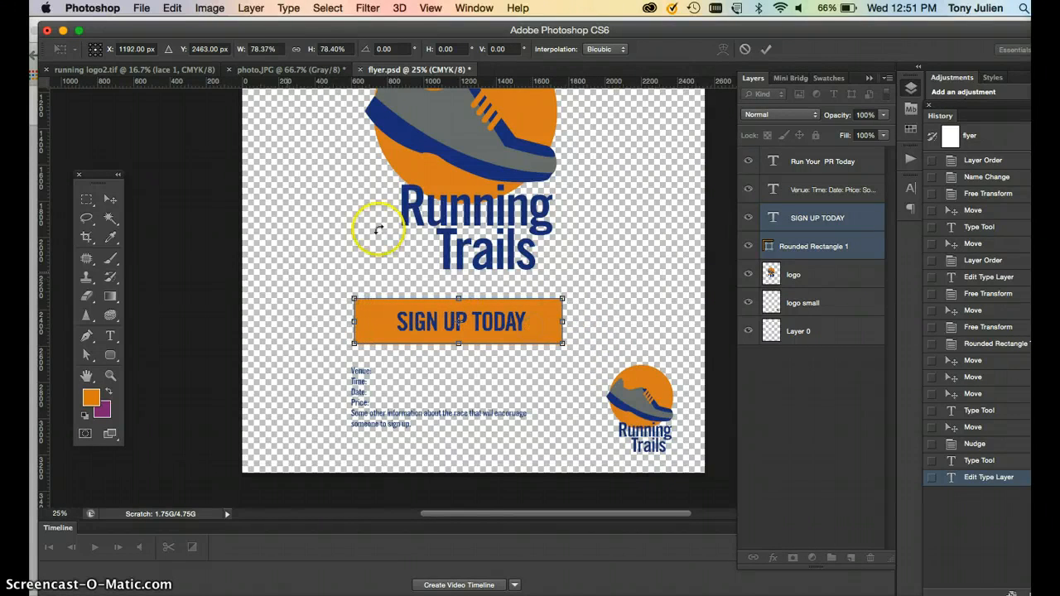
click(775, 189)
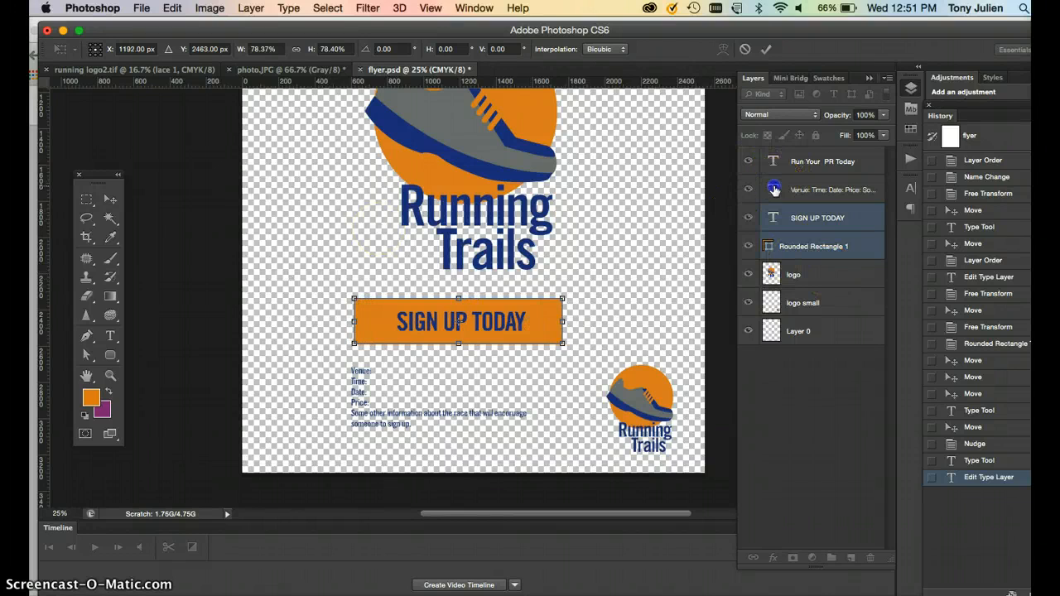
click(116, 199)
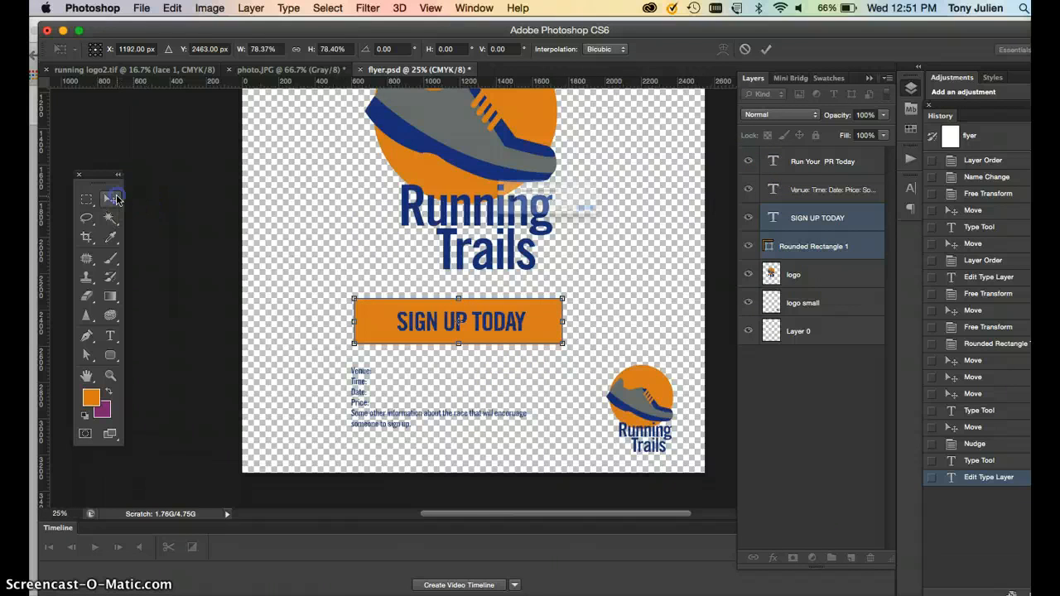
click(669, 229)
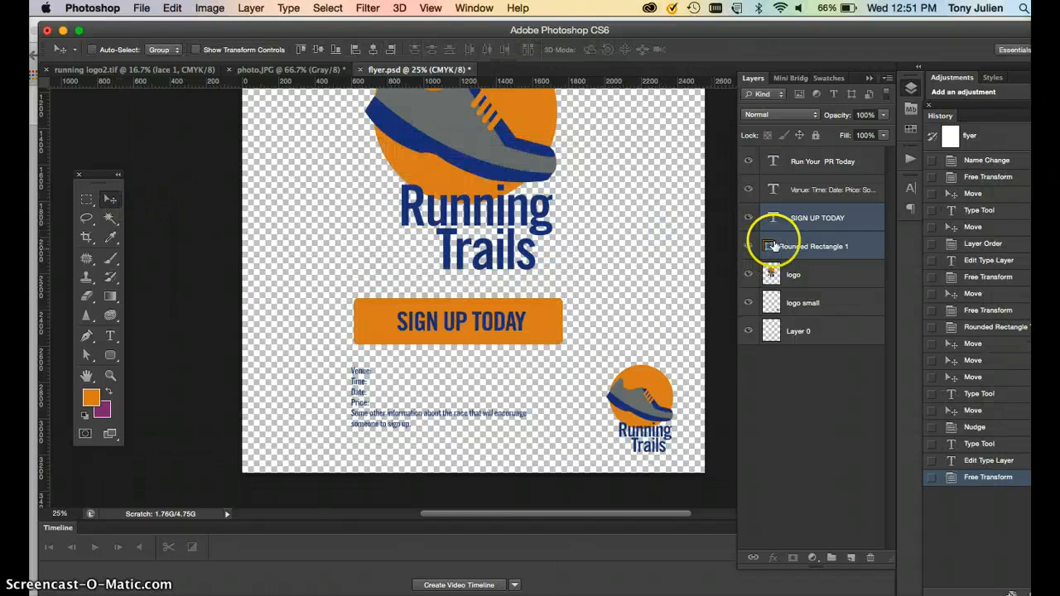
Set the event details text to 14 pt and increase its leading.
click(783, 193)
double_click(774, 192)
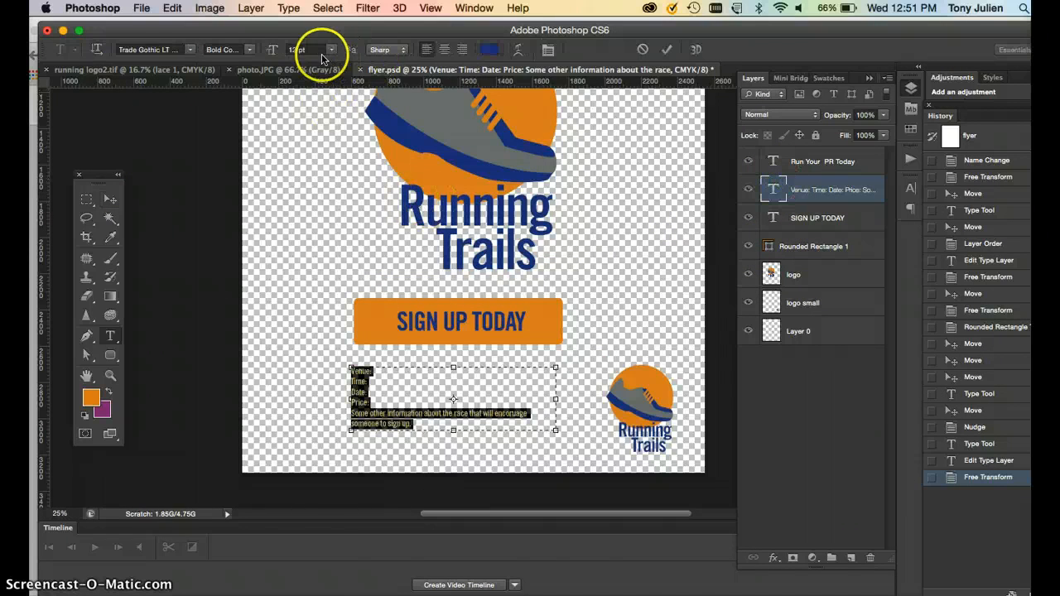
click(286, 50)
text(14)
key(Return)
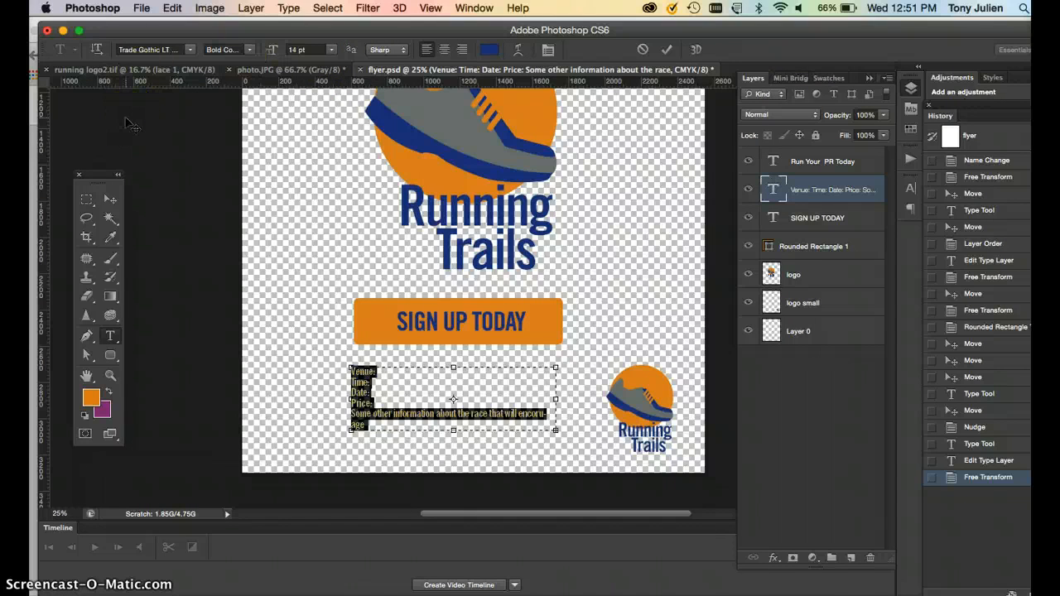
key(alt+Down)
key(alt+Down)
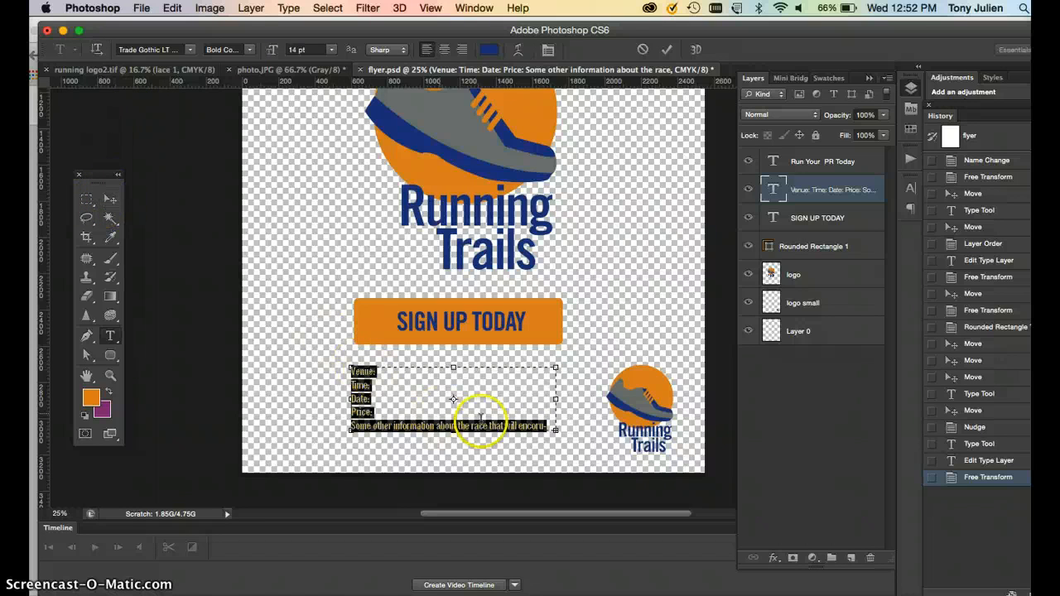
Widen the details text box and move the details block slightly up under the button.
drag(555, 429, 585, 445)
click(466, 442)
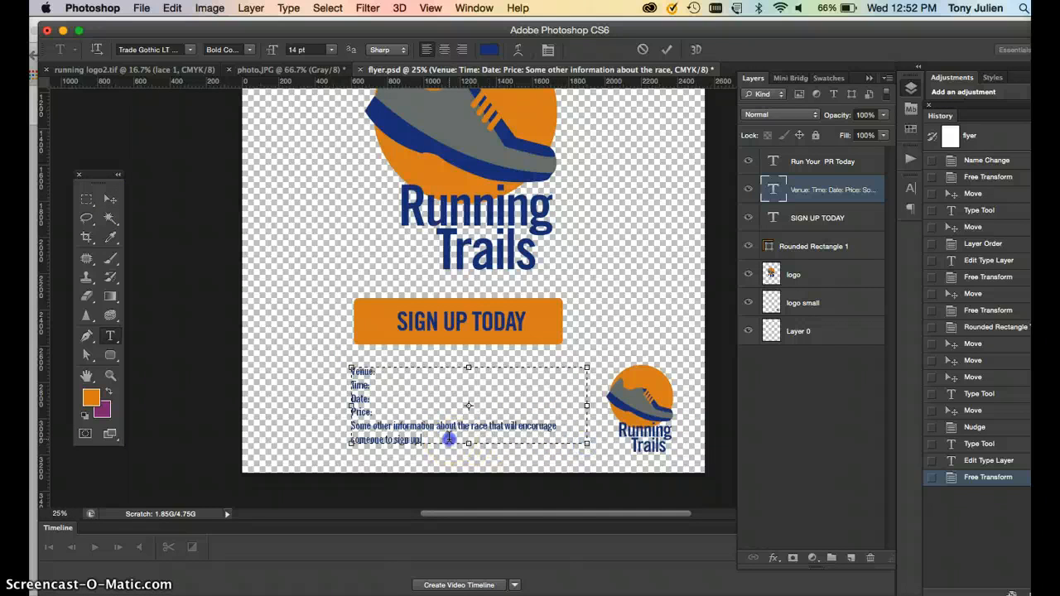
click(109, 199)
drag(343, 390, 354, 377)
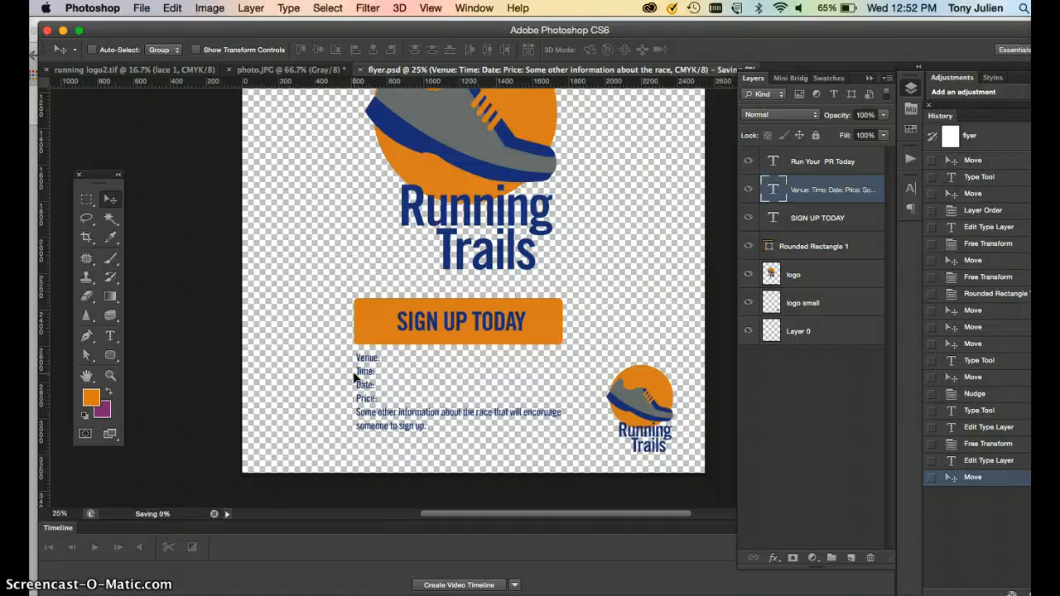
click(116, 332)
drag(358, 445, 560, 467)
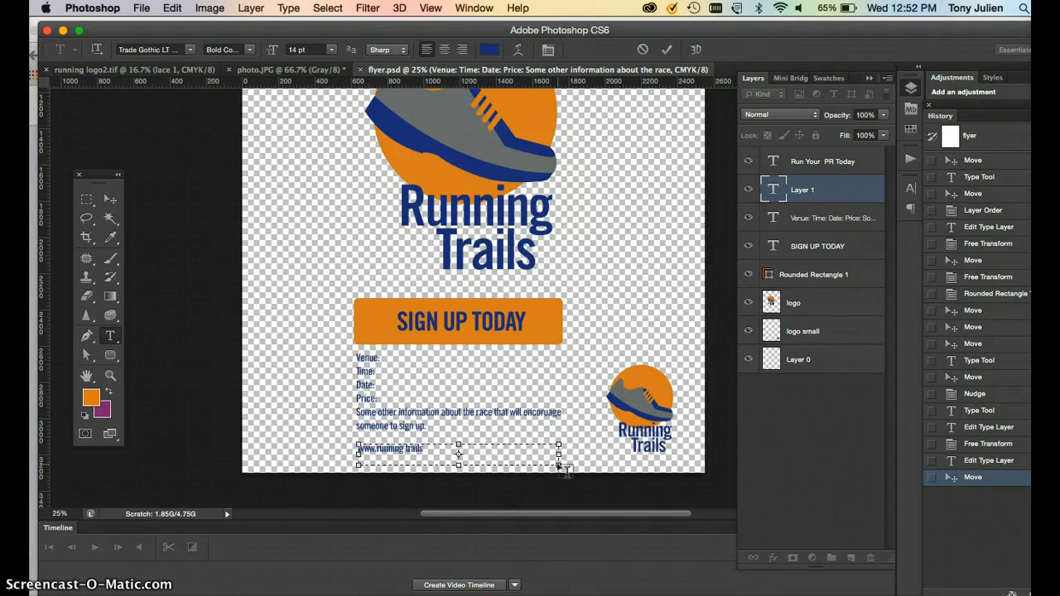
text(www.running trails.com)
Set the web address text size to 18 pt.
click(406, 448)
double_click(406, 448)
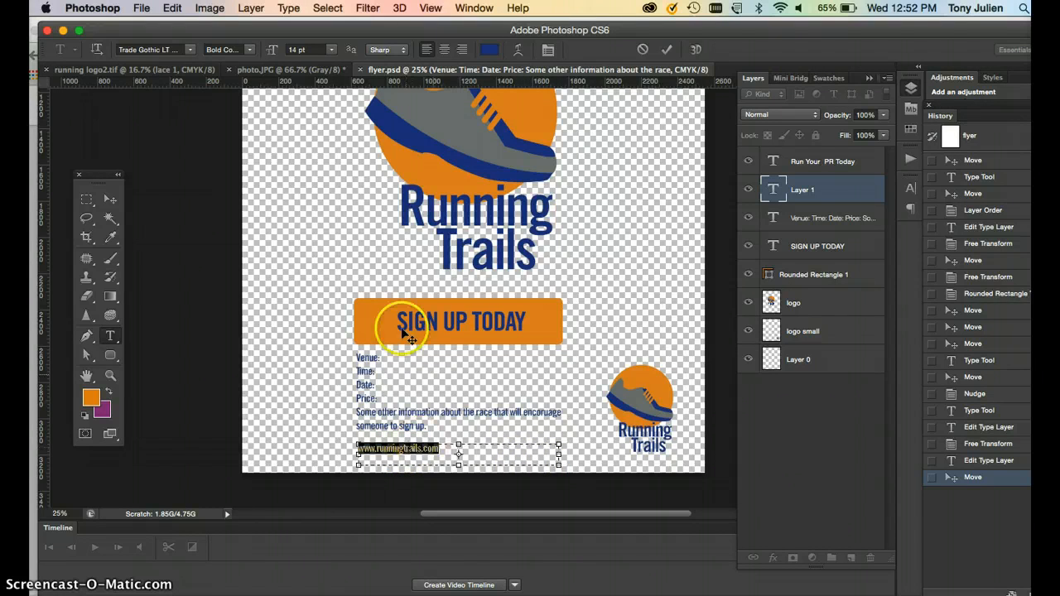
click(331, 50)
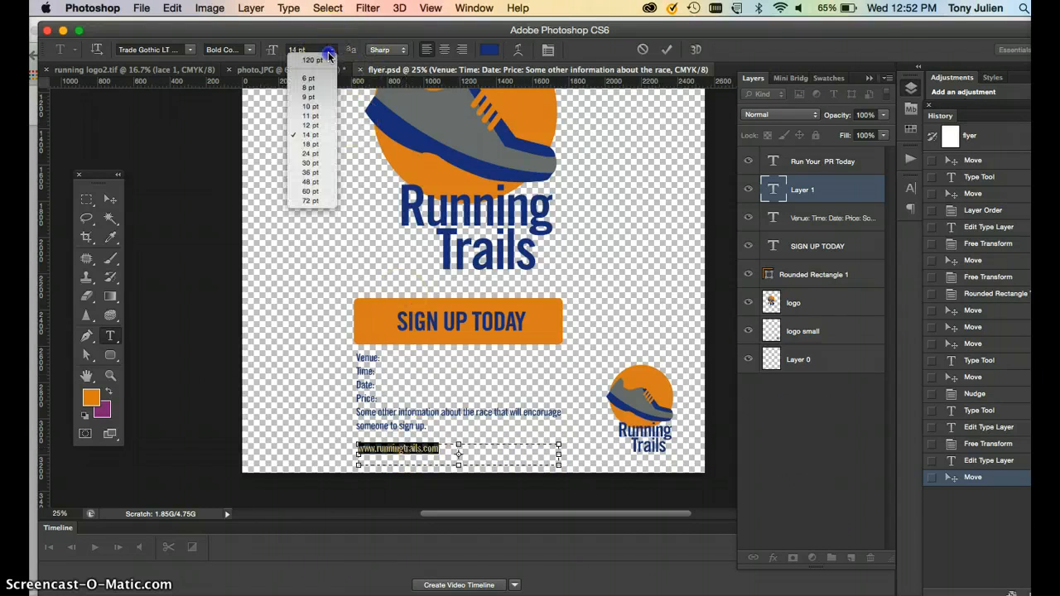
click(310, 145)
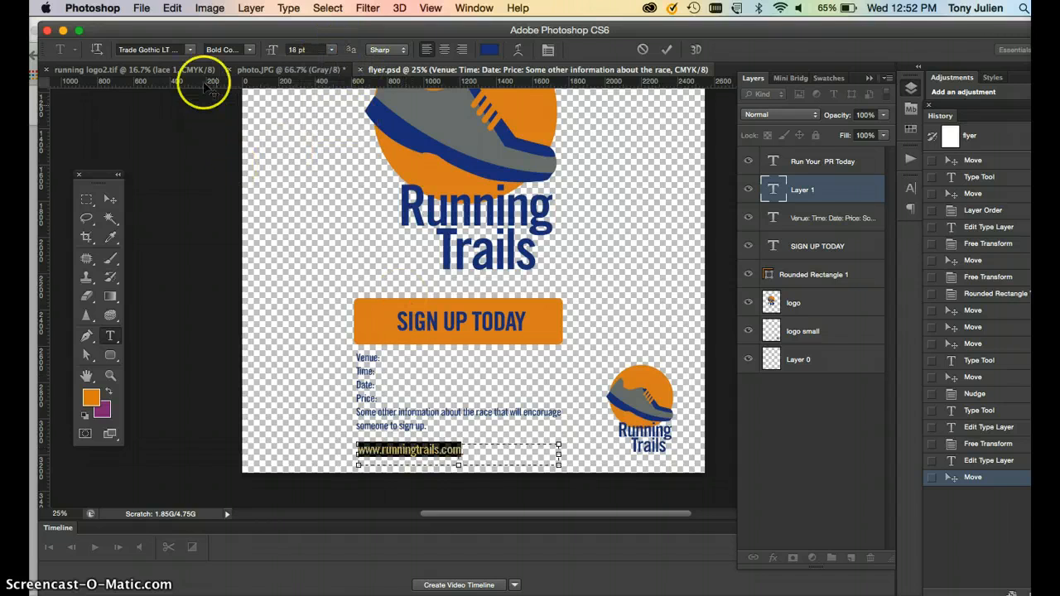
click(249, 50)
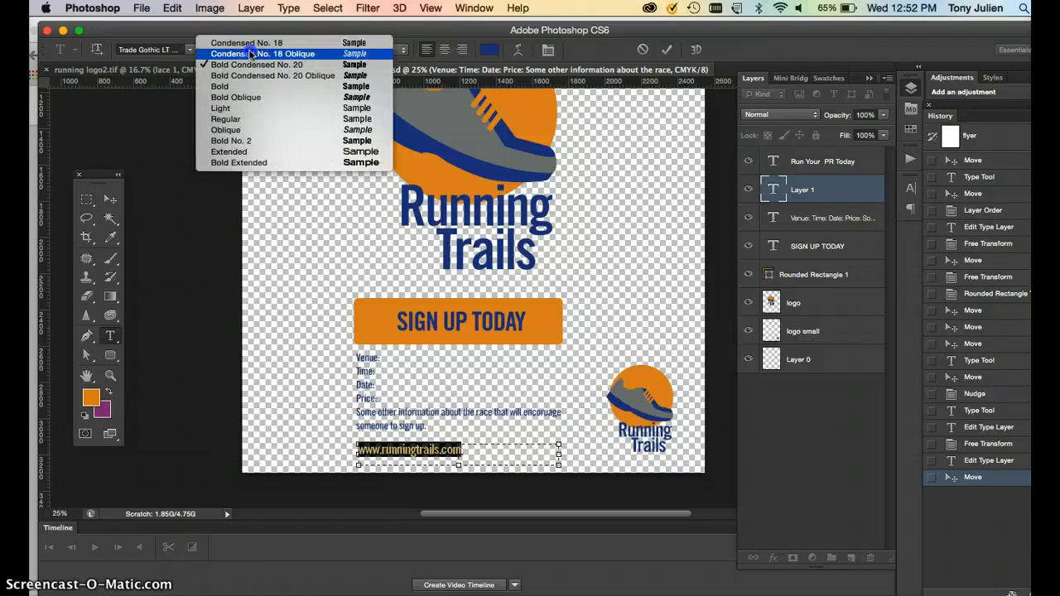
click(101, 199)
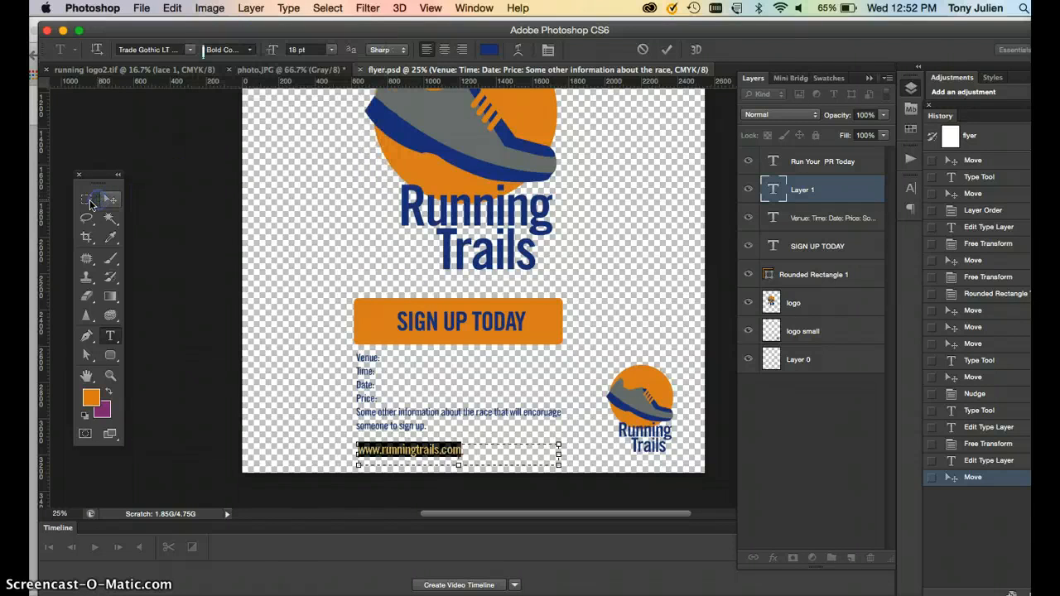
Draw an orange rectangle bar about 2528 by 200 px across the bottom of the flyer, following the sketch.
click(286, 70)
scroll(298, 406, down, 2)
scroll(302, 422, down, 10)
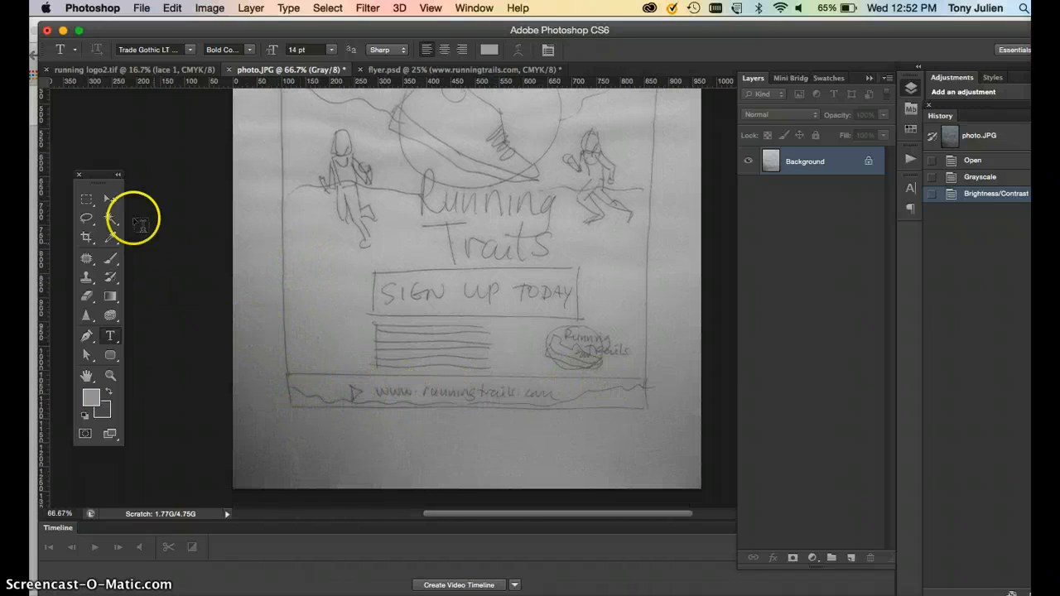
click(410, 71)
scroll(420, 438, down, 2)
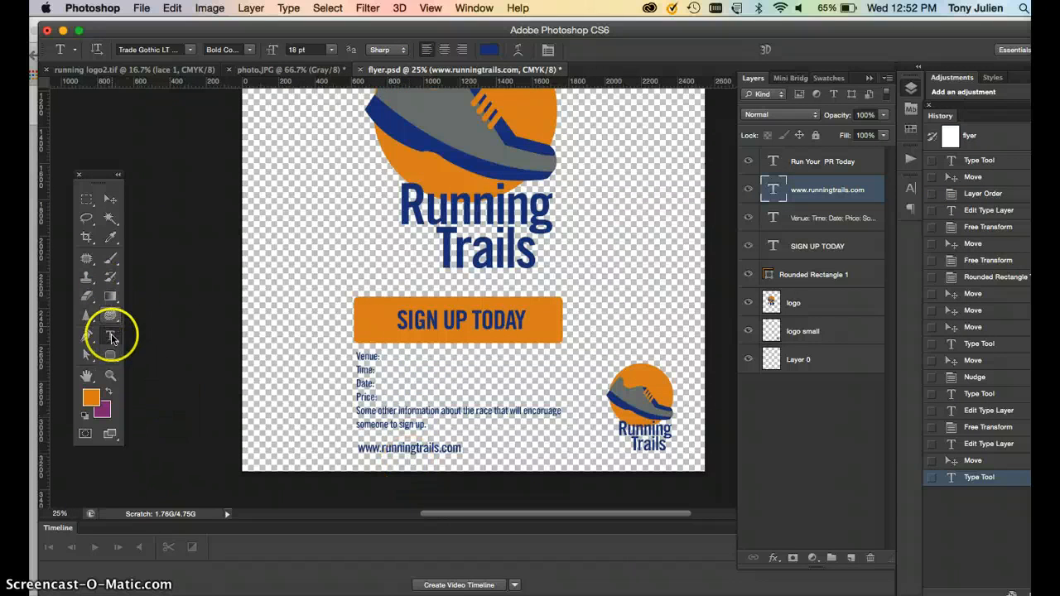
click(120, 364)
click(163, 354)
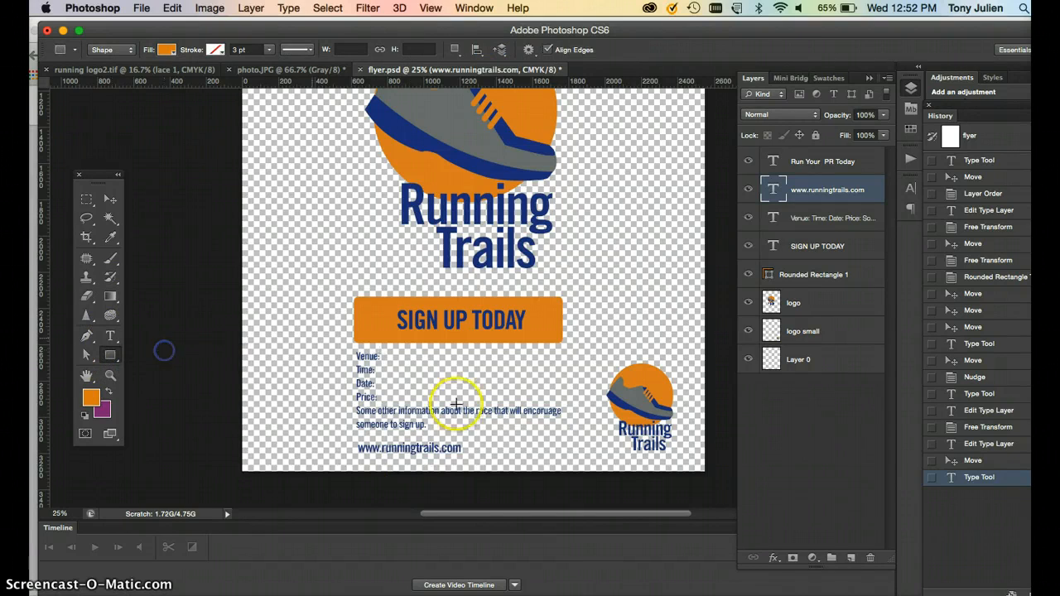
drag(244, 439, 703, 472)
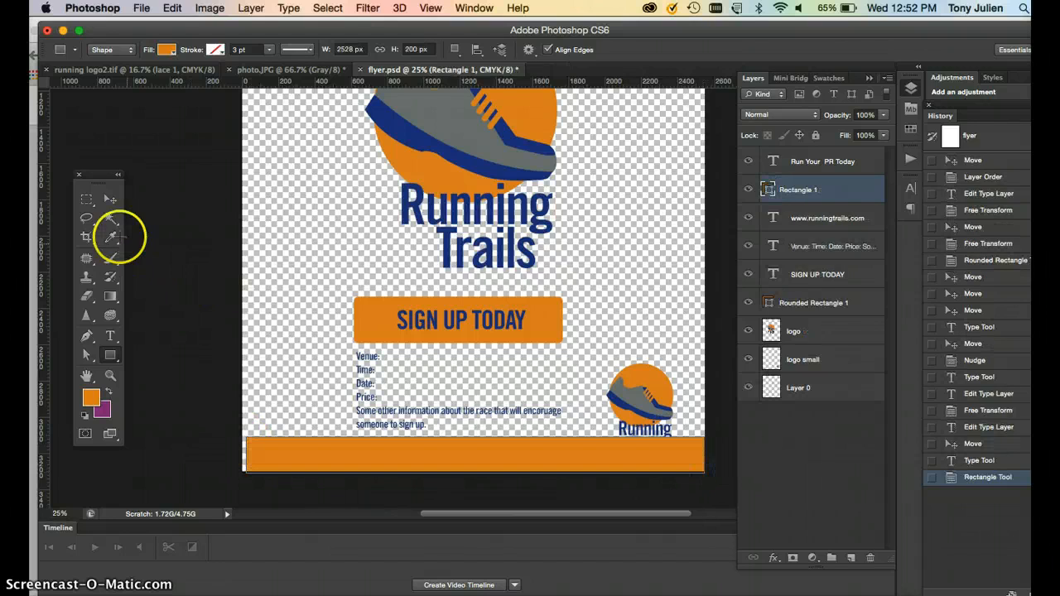
Stretch the bottom bar slightly so it spans the full width of the flyer.
click(107, 199)
click(240, 473)
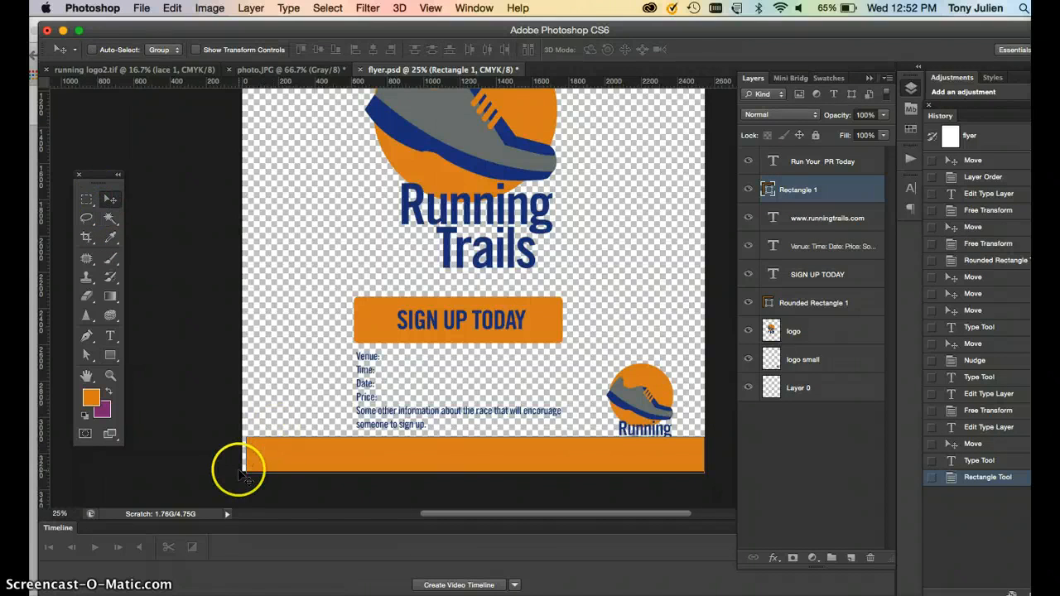
key(super+t)
drag(241, 455, 236, 455)
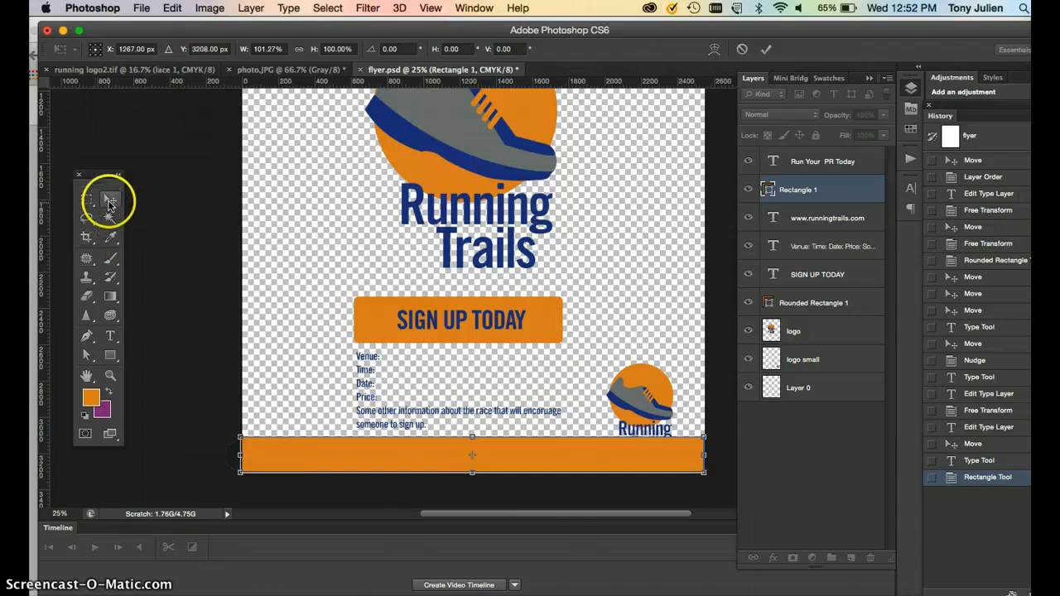
click(111, 201)
click(676, 229)
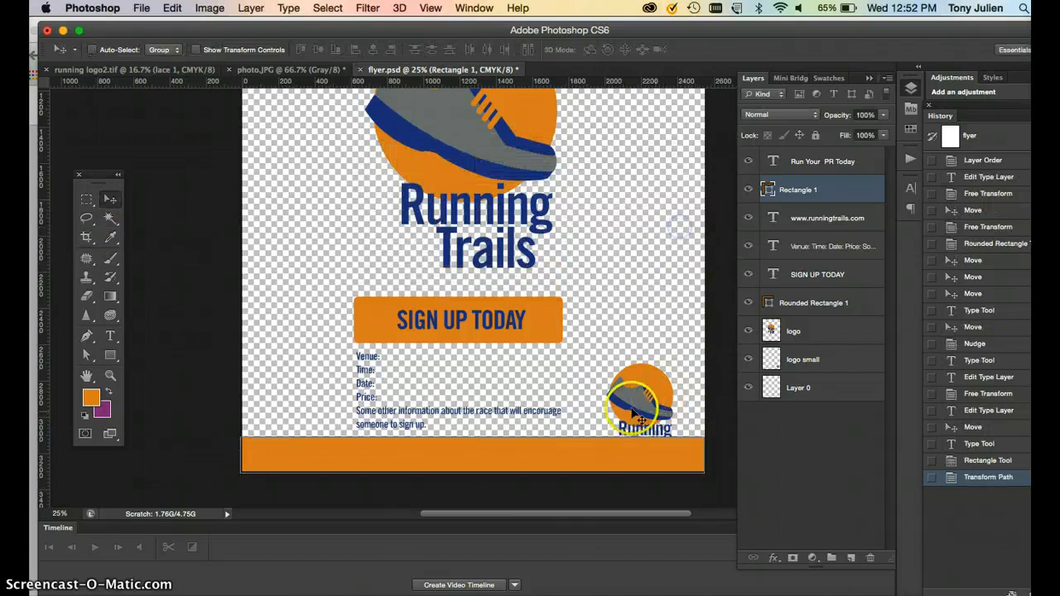
Select the small logo layer and move the logo up above the bottom bar.
right_click(624, 414)
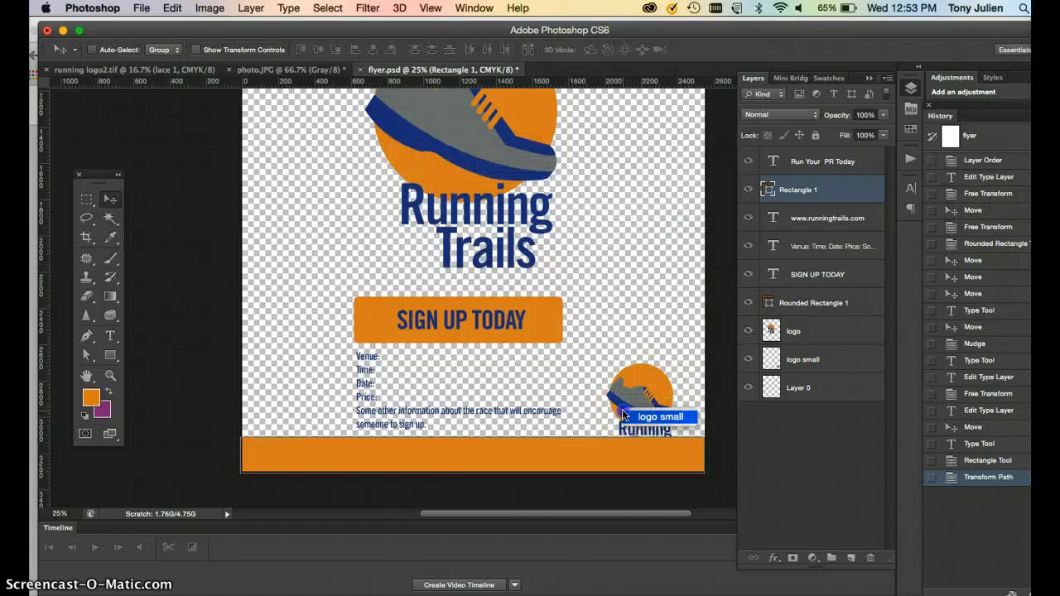
click(639, 418)
drag(641, 397, 648, 372)
click(587, 452)
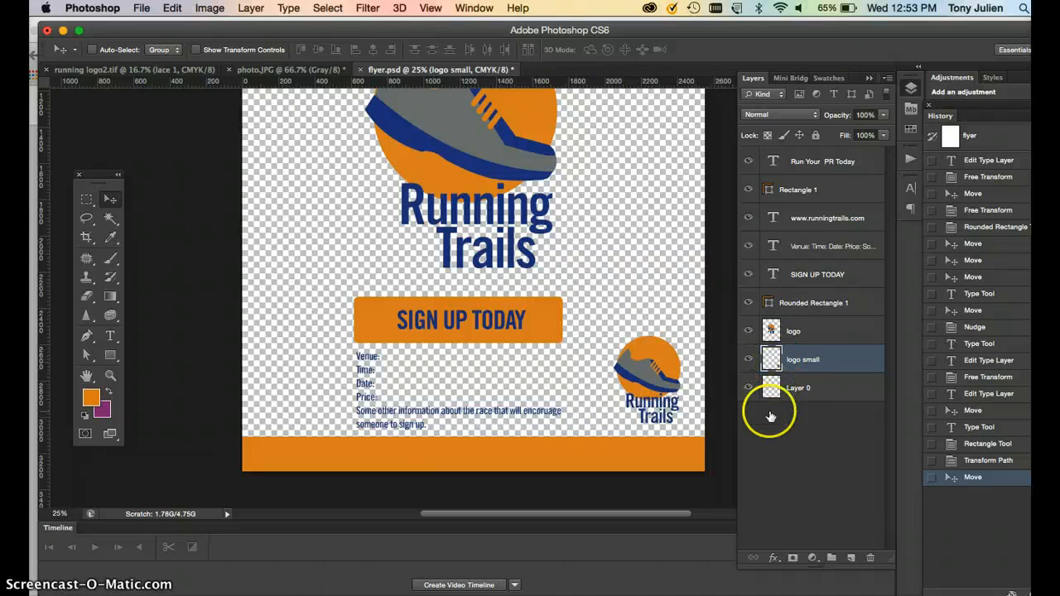
Move the rectangle layer below the web address layer so the address sits on the bar.
click(823, 190)
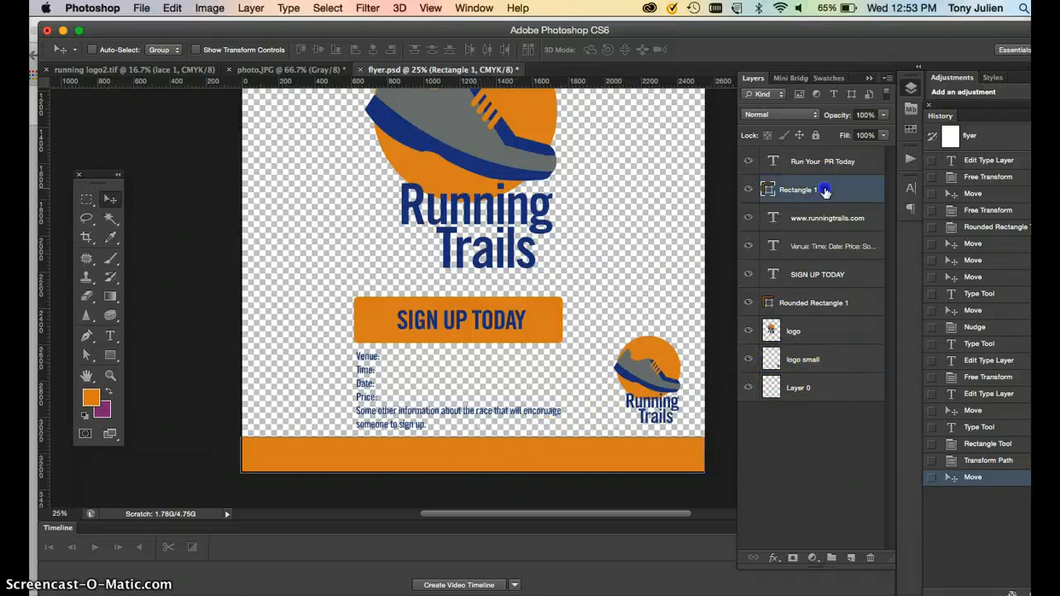
drag(842, 203, 839, 227)
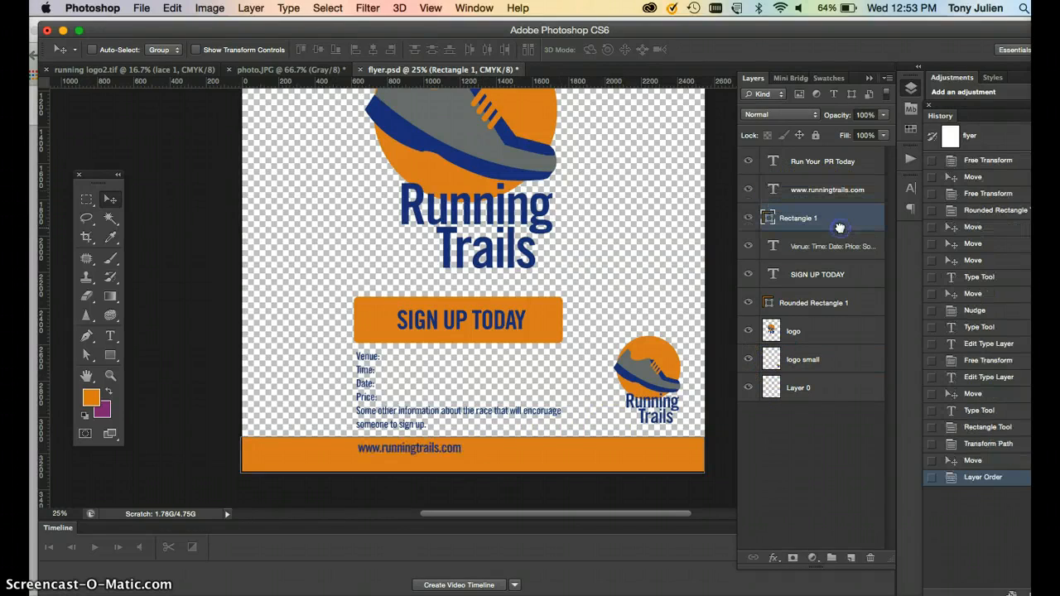
Select the web address text layer and nudge the address down and to the right on the orange bar.
right_click(387, 454)
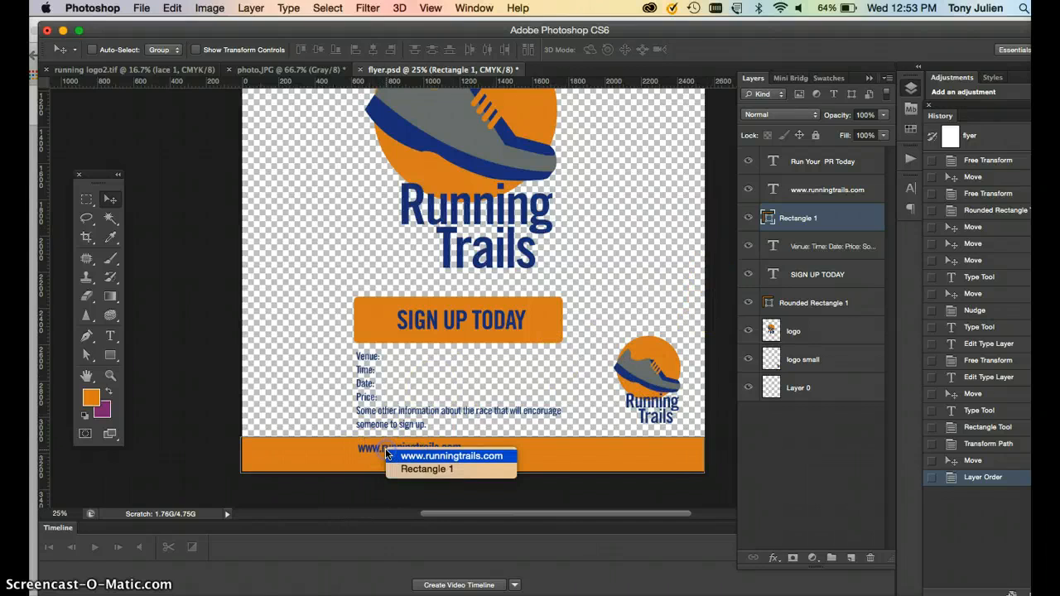
click(403, 456)
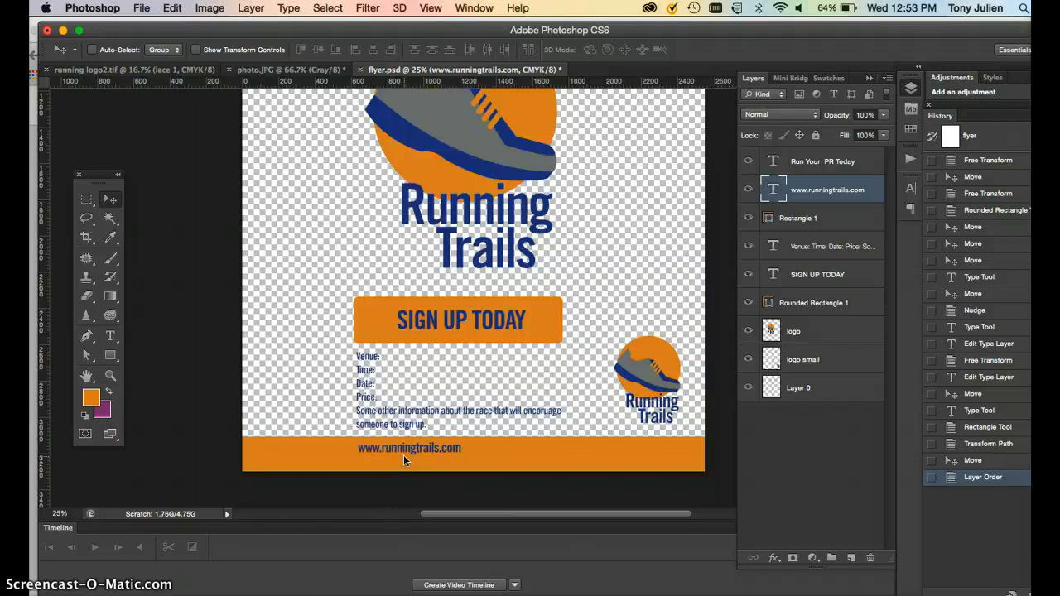
key(Down)
key(Down)
key(Down)
key(Down)
key(Down)
key(Down)
key(Down)
key(Down)
key(Down)
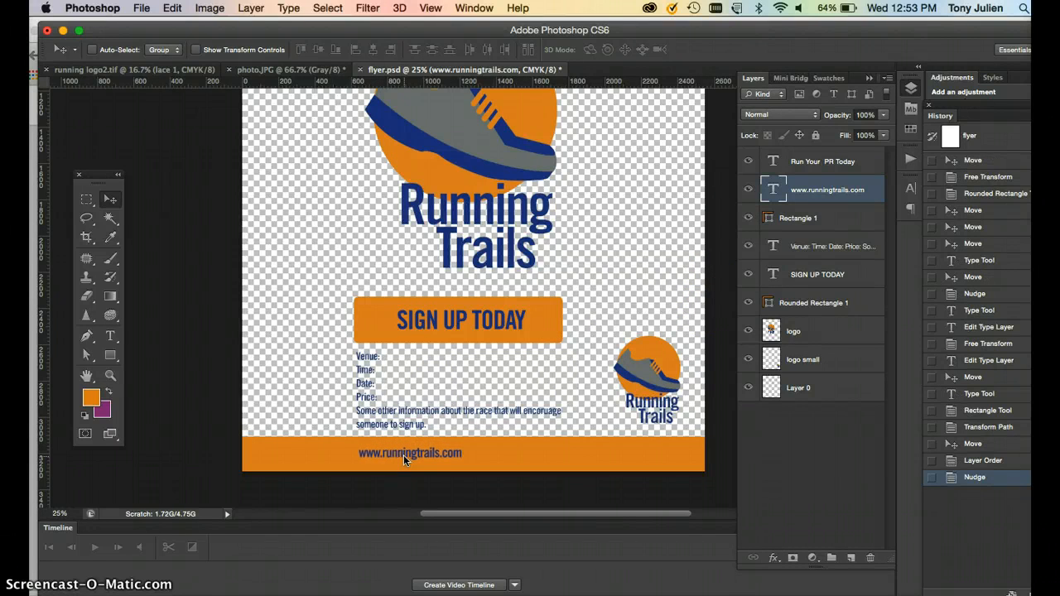
key(shift+Right)
key(shift+Right)
key(shift+Right)
key(shift+Right)
key(shift+Right)
key(shift+Right)
click(269, 407)
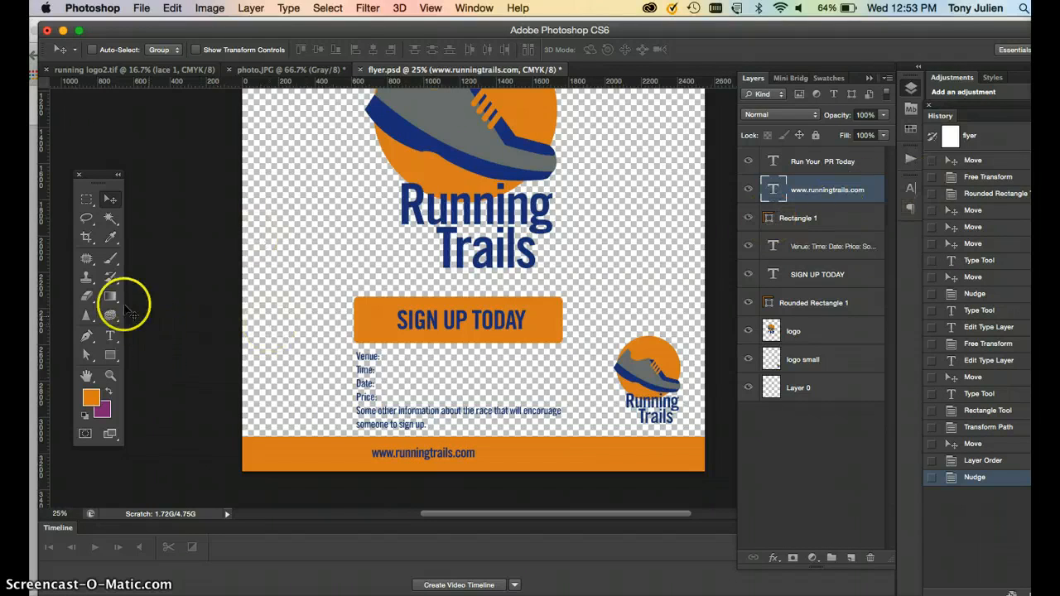
Draw a small triangle arrow shape about 52 by 64 px with the Pen tool, left of the web address.
click(86, 334)
key(super+equal)
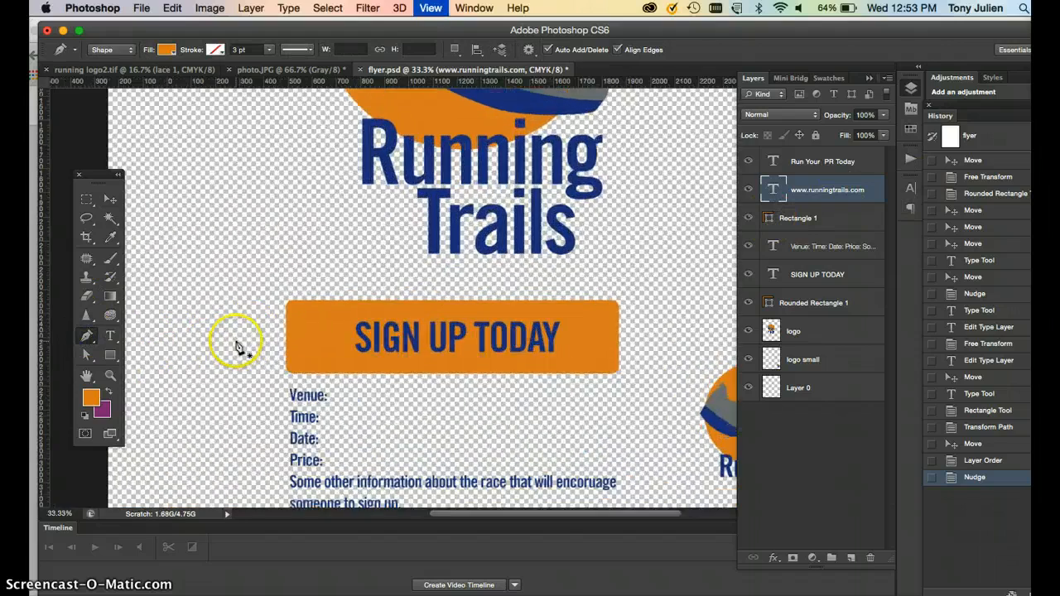
scroll(342, 410, down, 5)
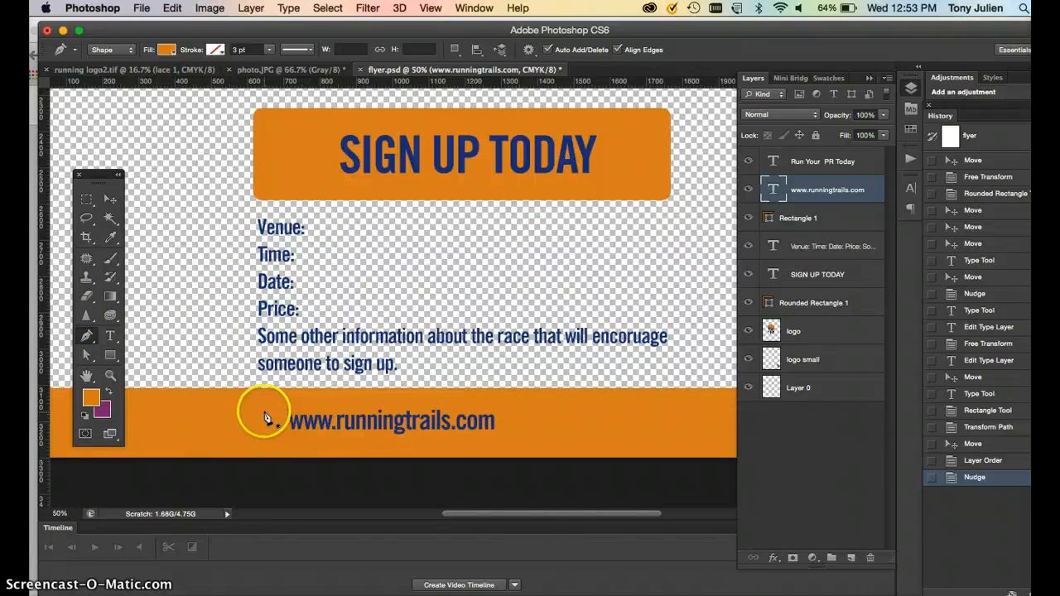
click(260, 412)
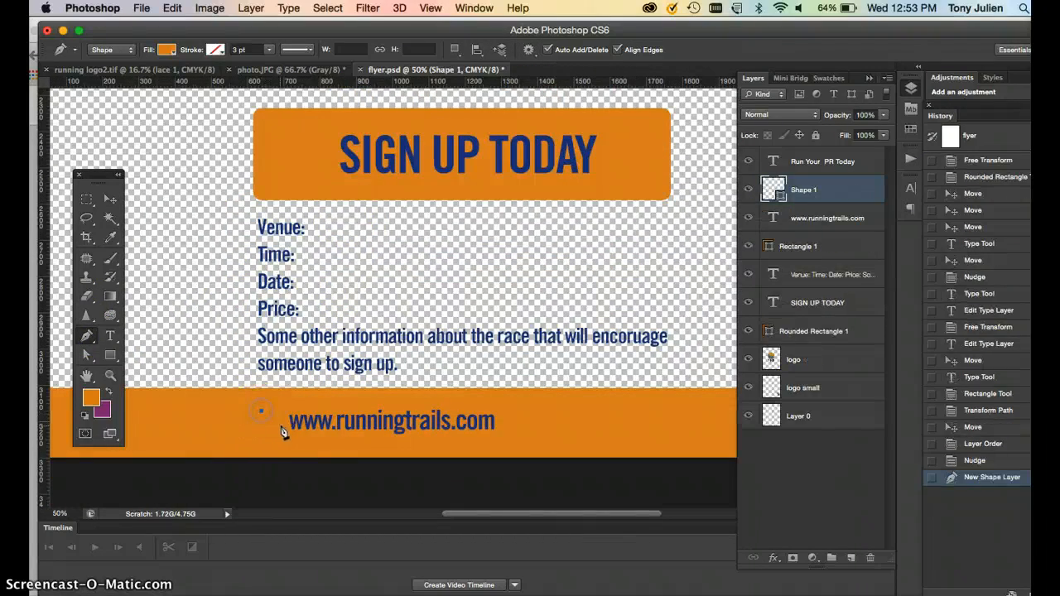
drag(280, 426, 266, 437)
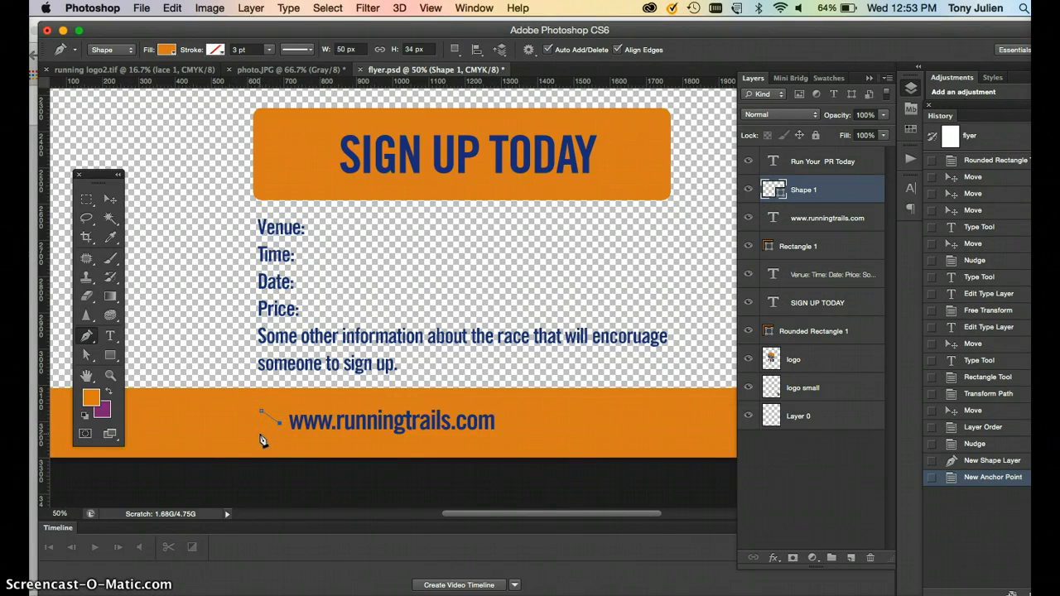
click(263, 430)
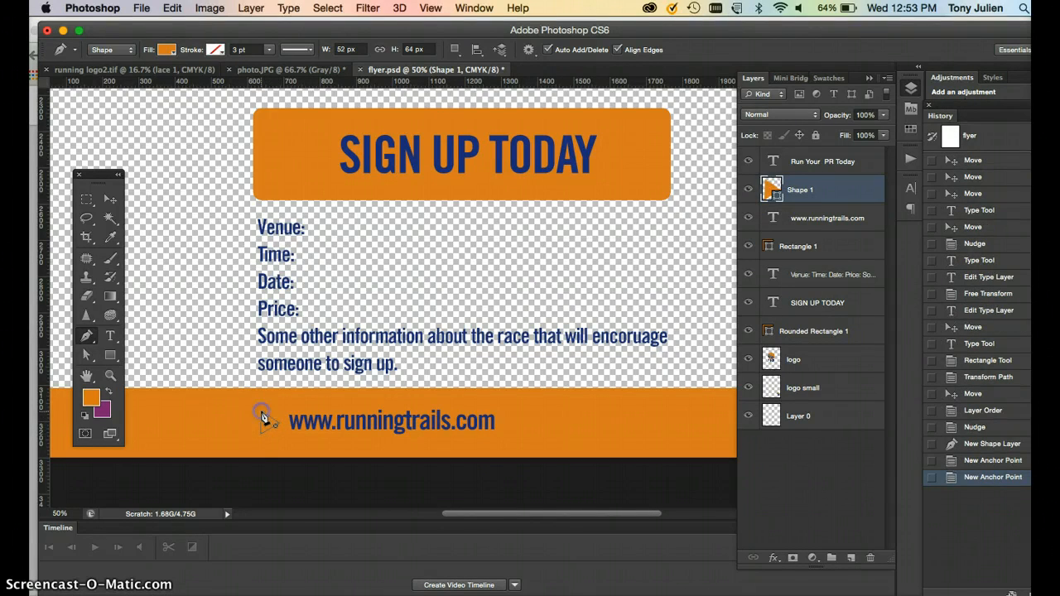
click(261, 414)
Fill the triangle shape with dark blue and nudge it slightly to the right.
click(169, 51)
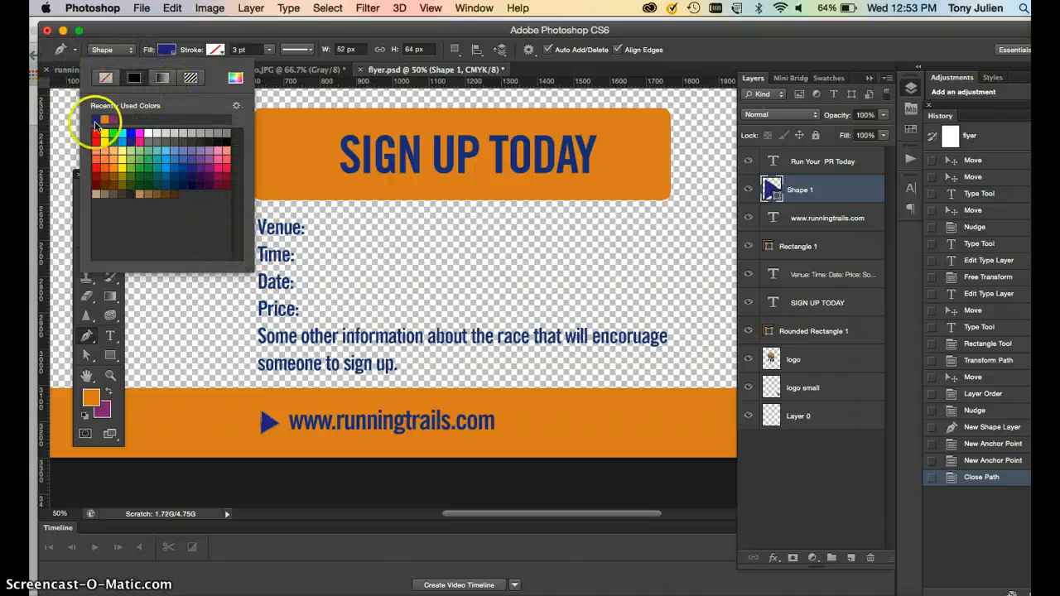
click(72, 257)
click(109, 199)
click(274, 424)
key(Right)
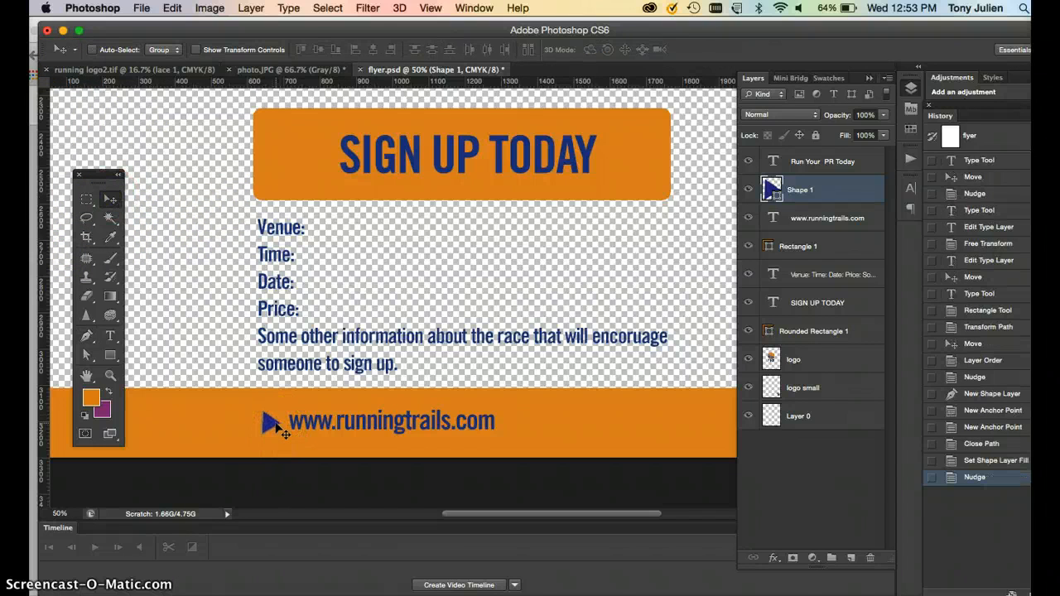
Add a Color Overlay style to the triangle using the navy blue sampled from the SIGN UP TODAY text.
double_click(850, 194)
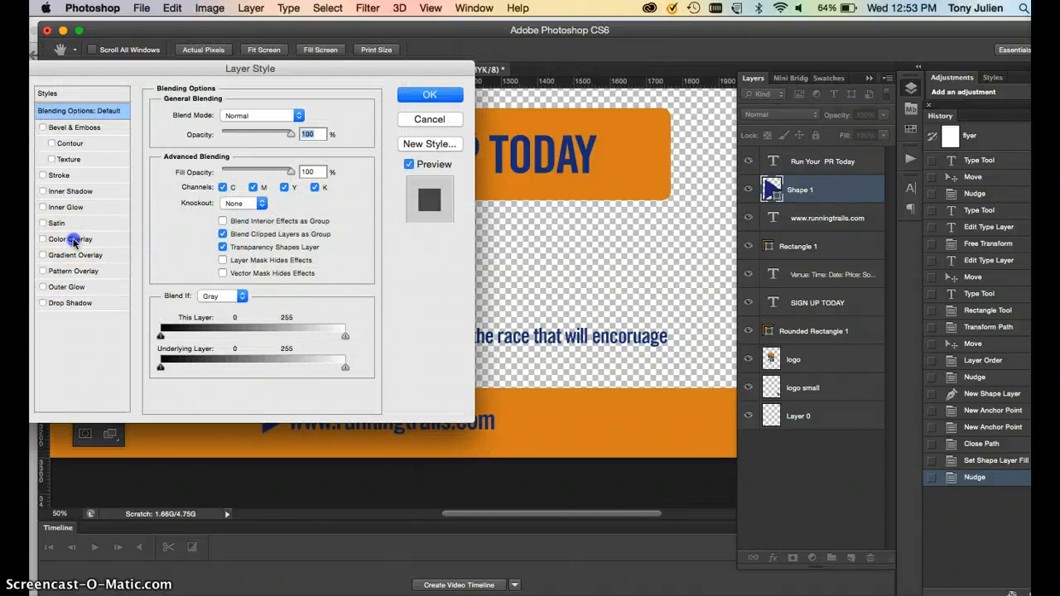
click(73, 239)
click(308, 116)
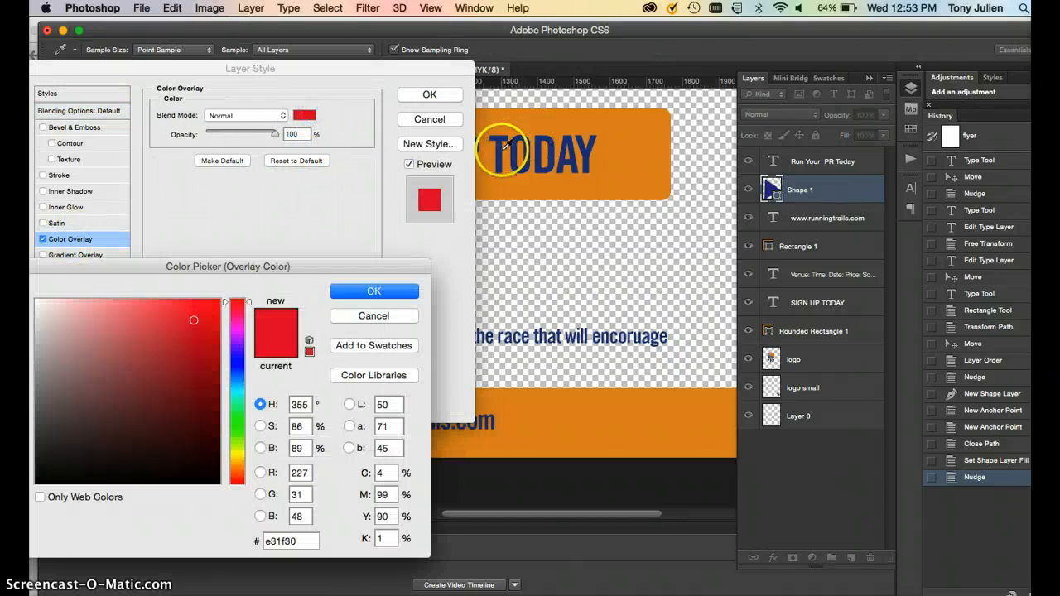
click(507, 148)
click(373, 290)
click(426, 94)
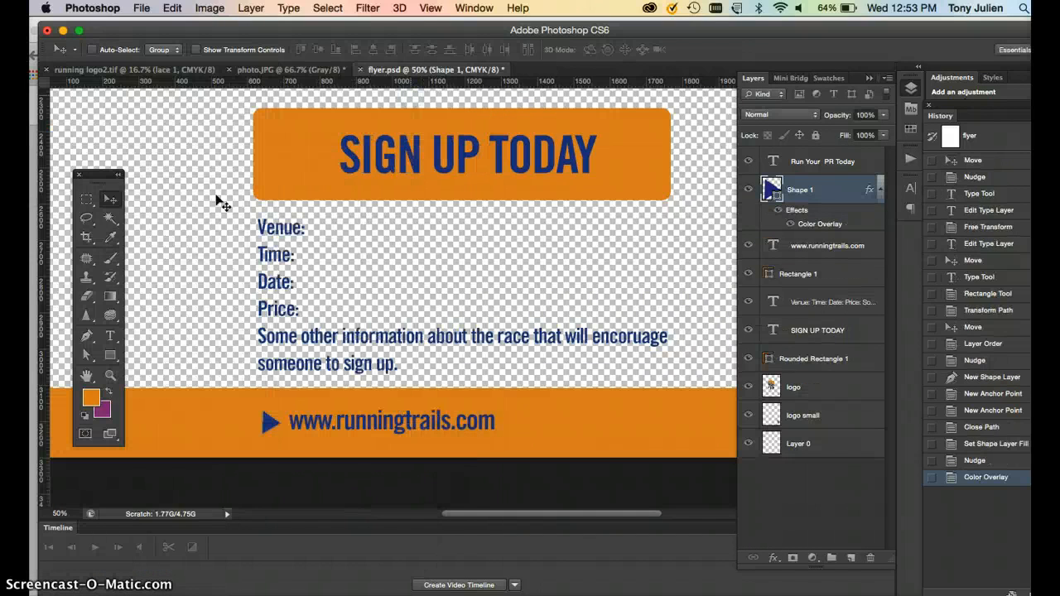
click(87, 199)
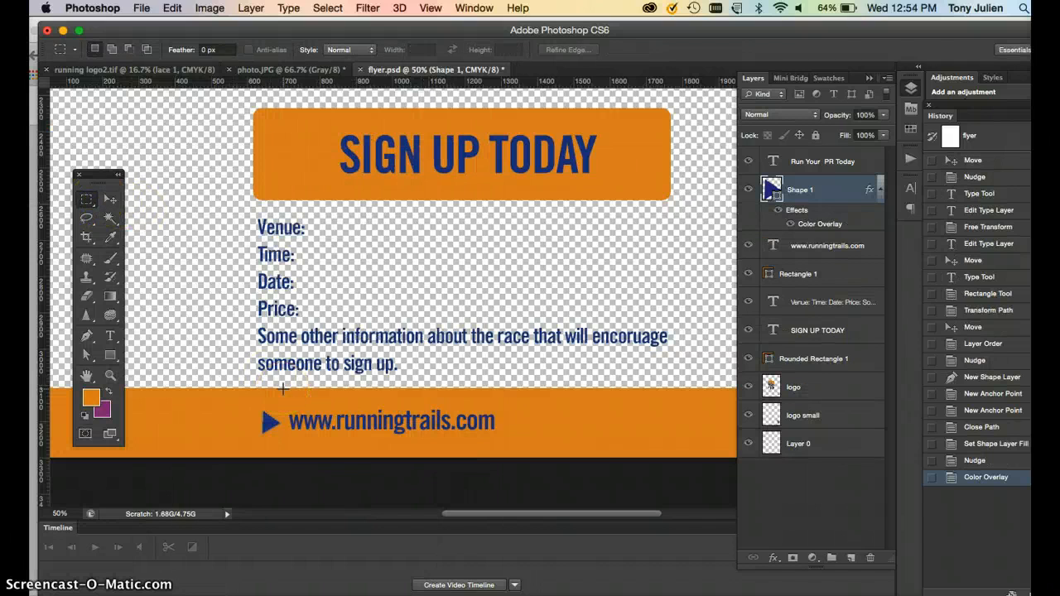
Zoom out to view the whole flyer and compare it with the sketch photo.
key(super+minus)
key(super+minus)
click(331, 406)
click(803, 473)
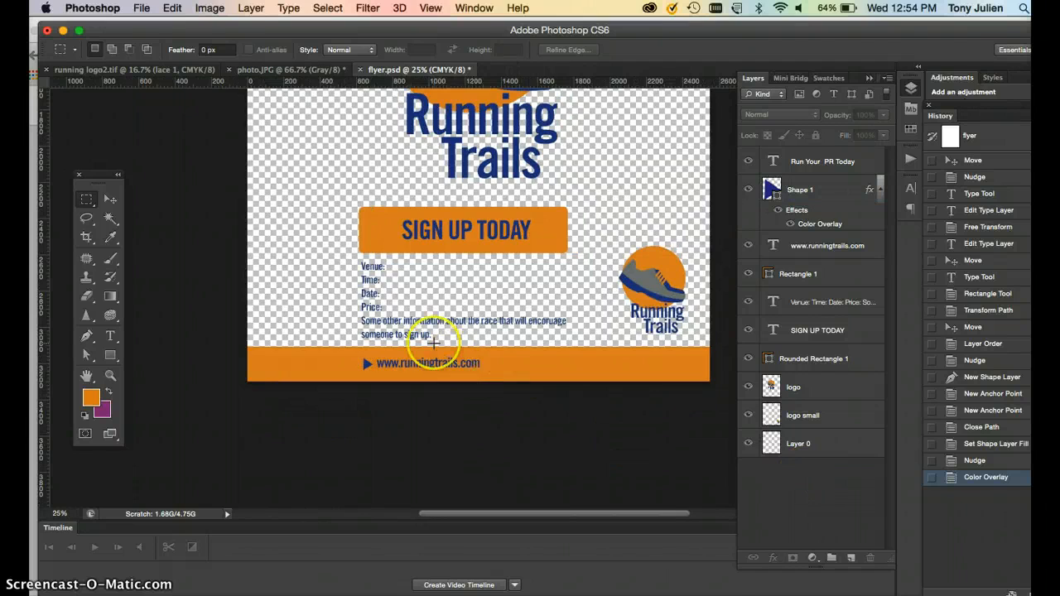
key(super+minus)
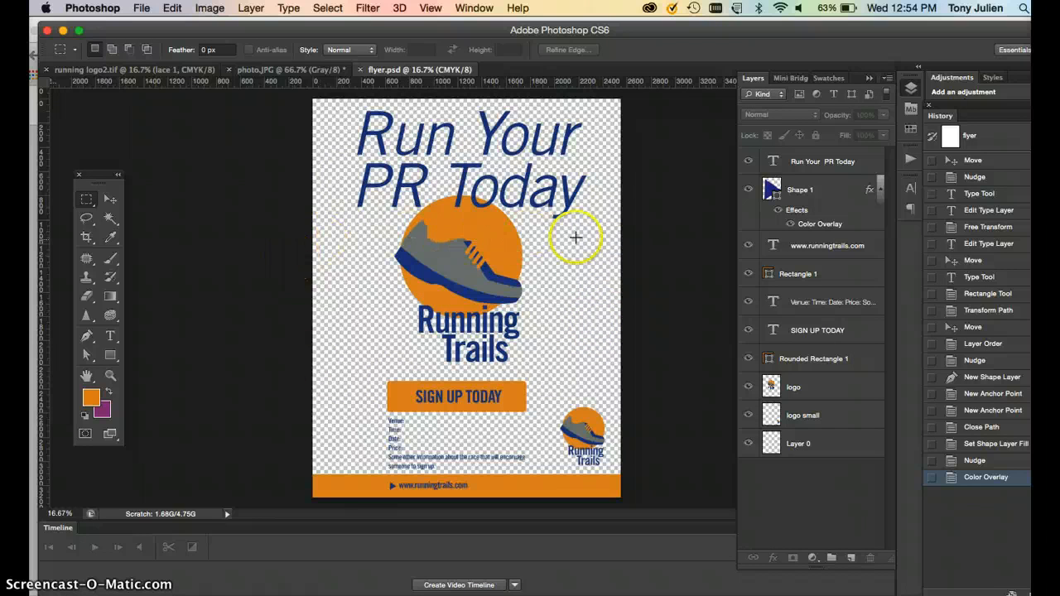
click(261, 73)
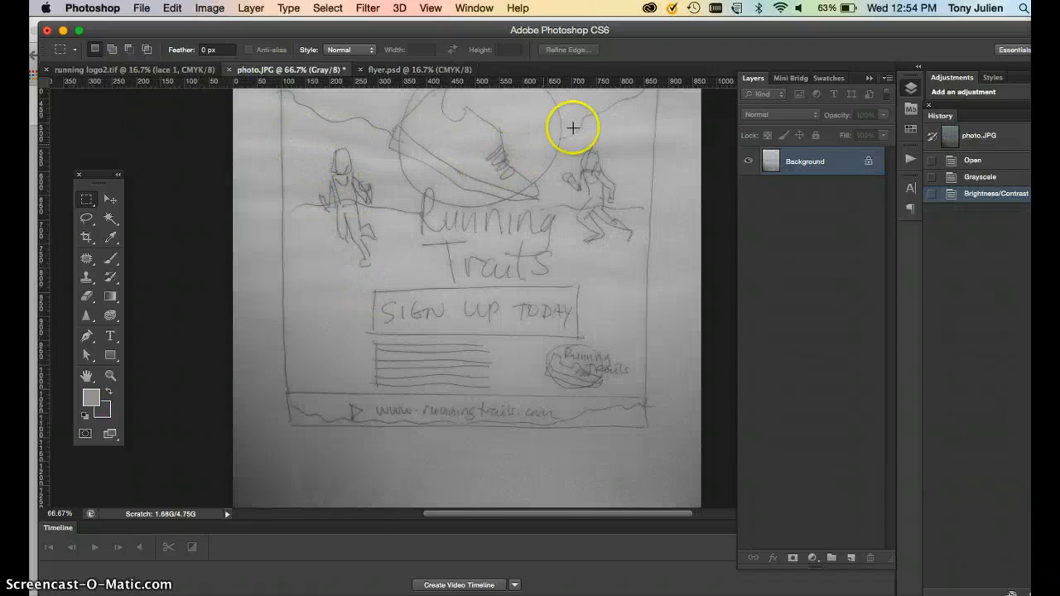
click(406, 70)
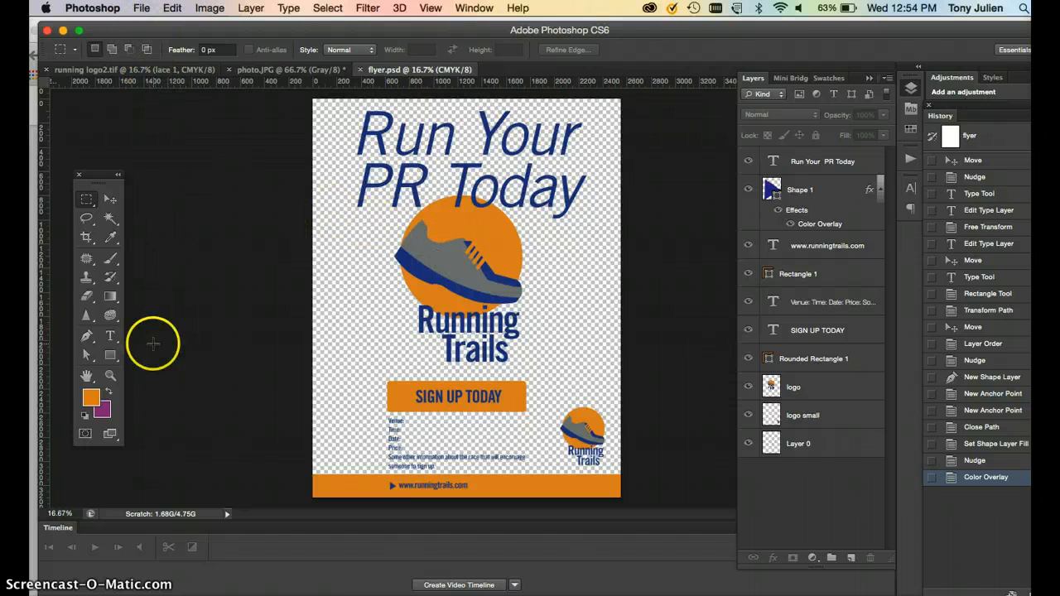
Open Save for Web to export the flyer.
key(super+n)
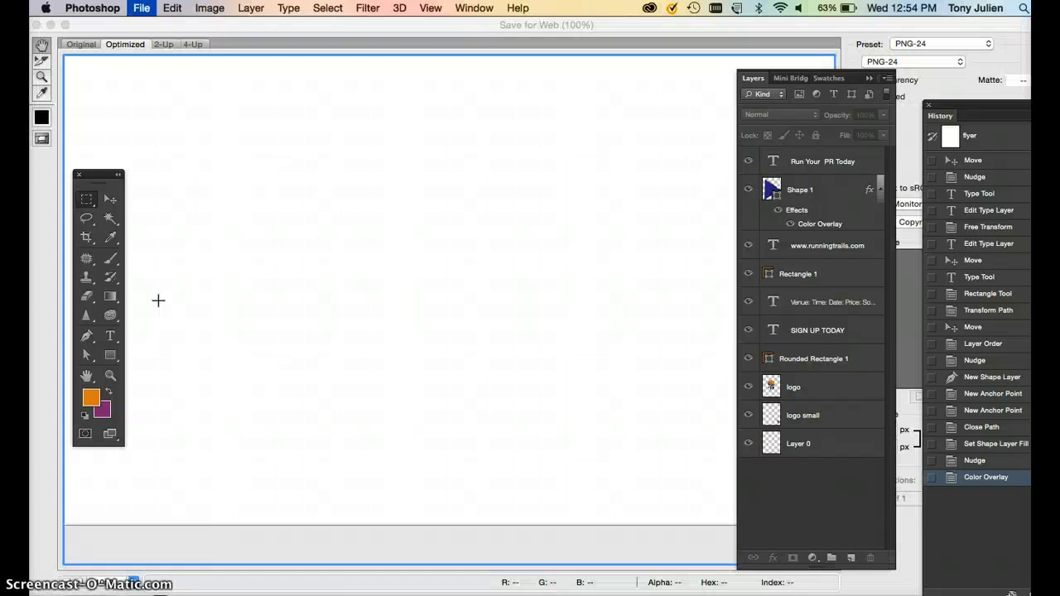